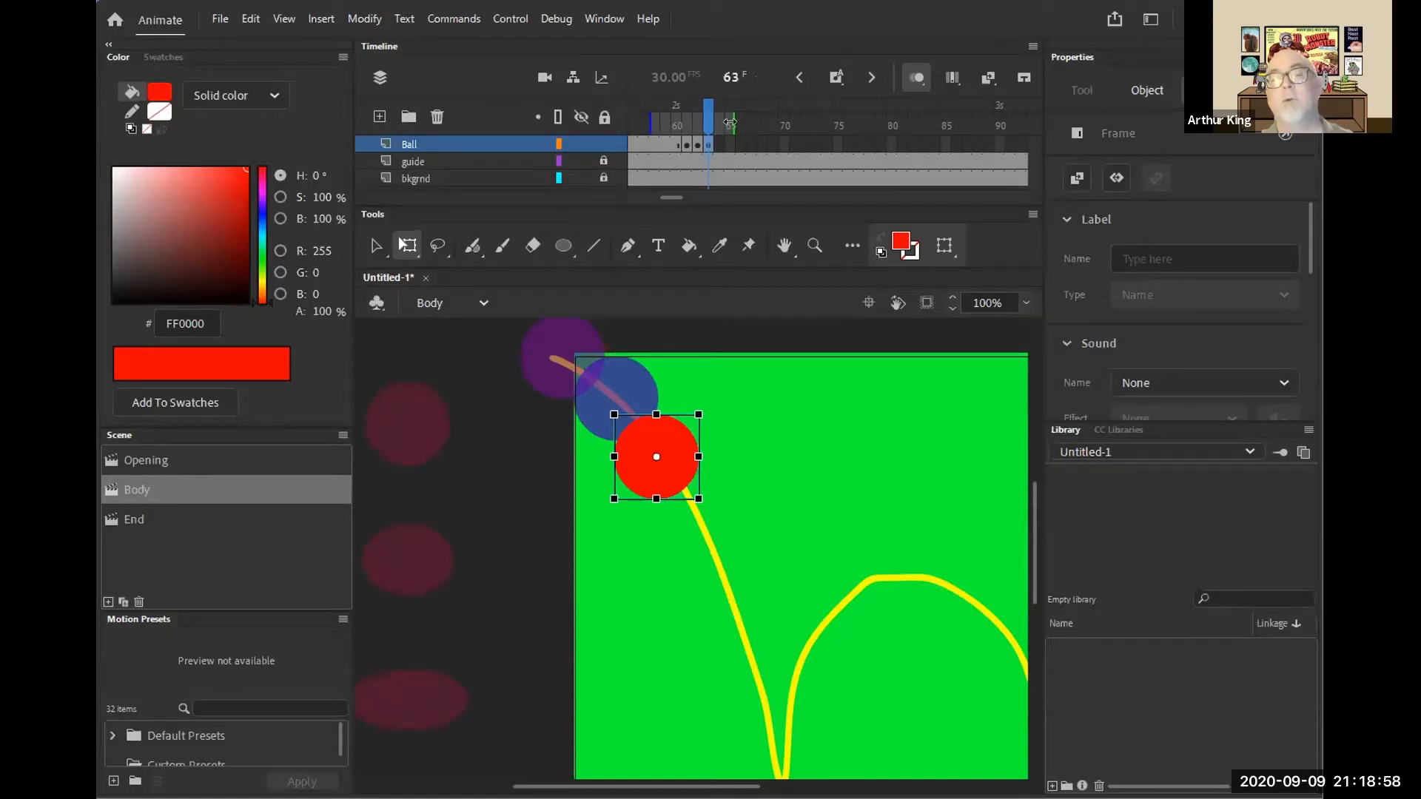
# - Extend the onion-skin range to about frame 73, and paste the copied ball frame at frame 64, placing the ball farther down the guide path
pyautogui.moveTo(730, 122); pyautogui.dragTo(820, 122)
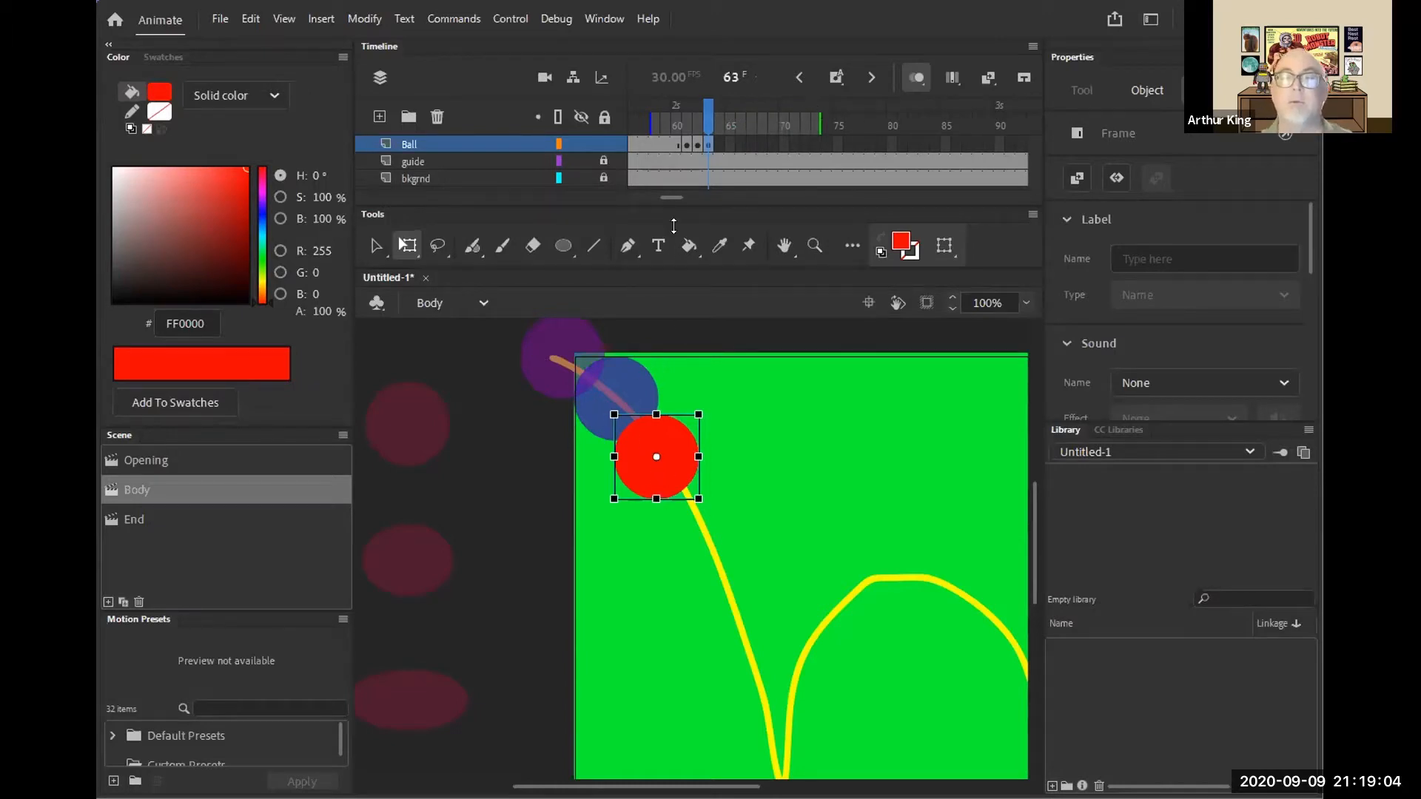
pyautogui.moveTo(709, 111); pyautogui.dragTo(717, 139)
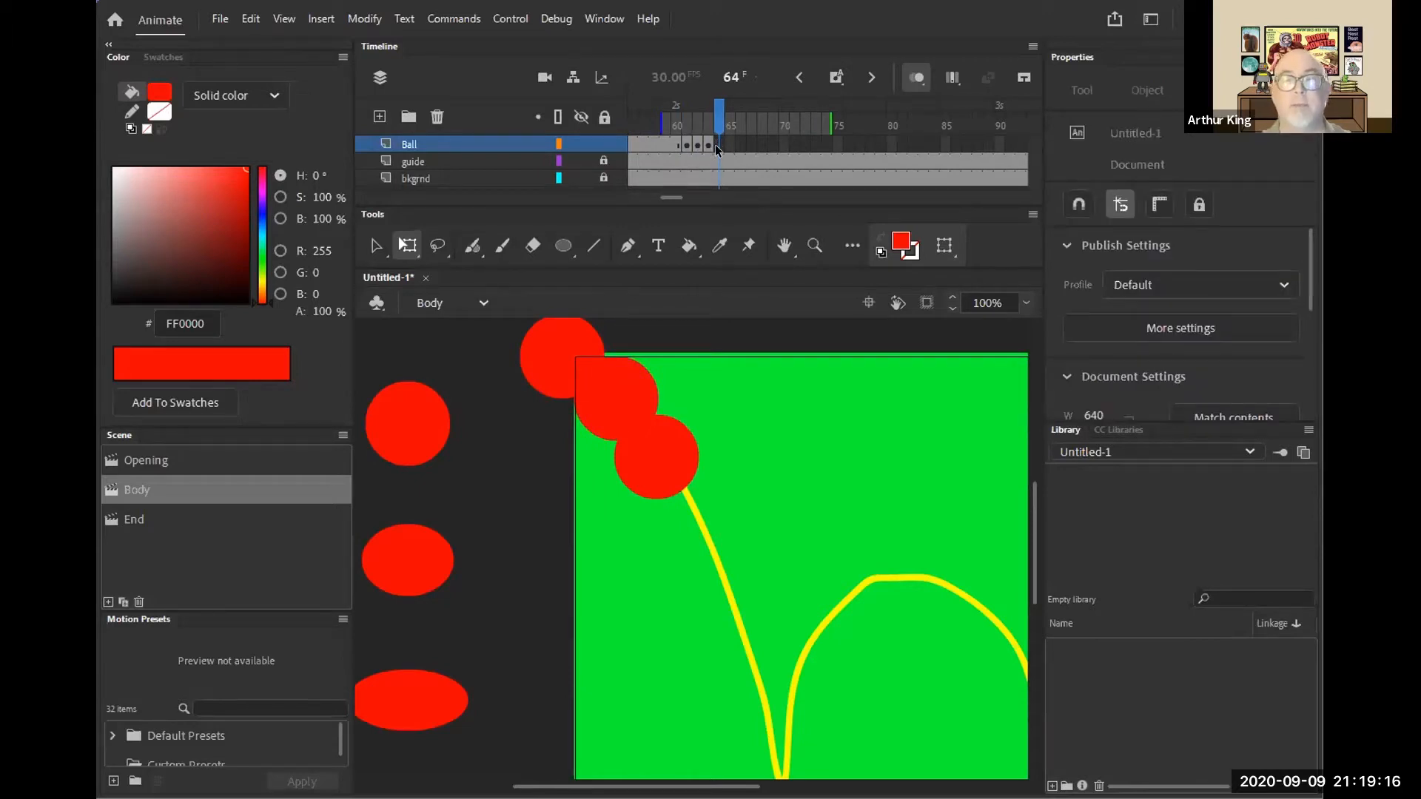
pyautogui.rightClick(715, 144)
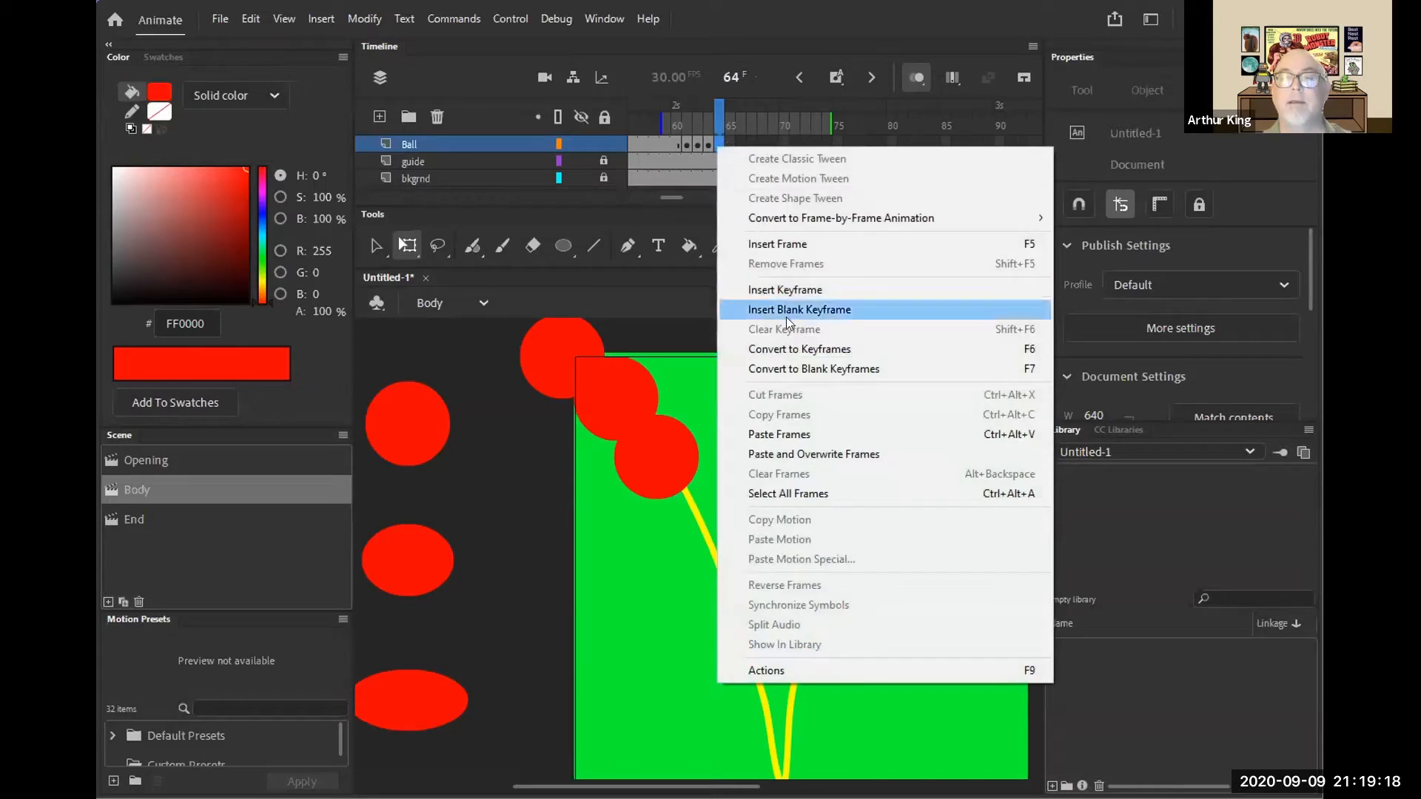
pyautogui.click(766, 437)
pyautogui.moveTo(572, 384); pyautogui.dragTo(703, 548)
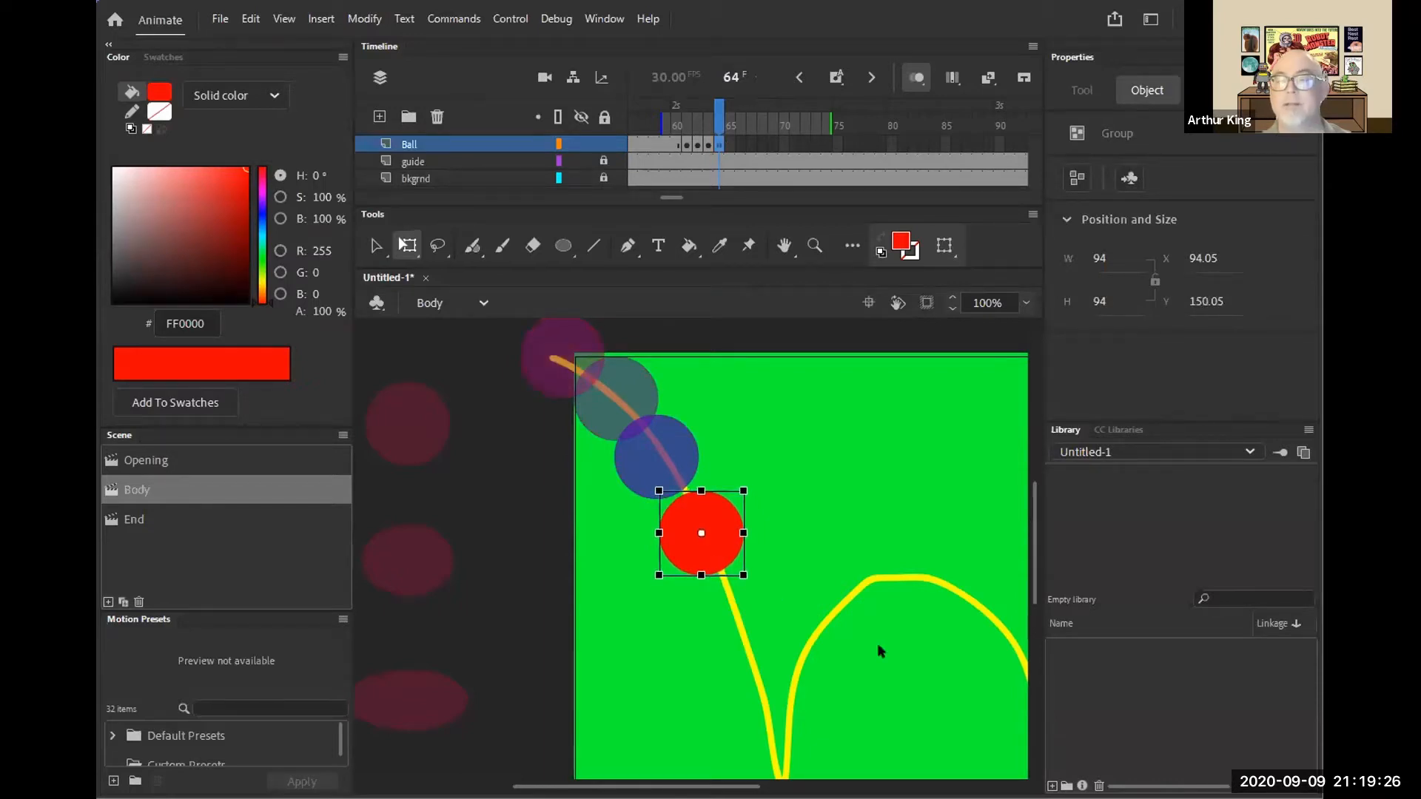
# - Paste the copied ball frame at frame 65 and move the ball down the guide path to about X 142, Y 254
pyautogui.click(730, 145)
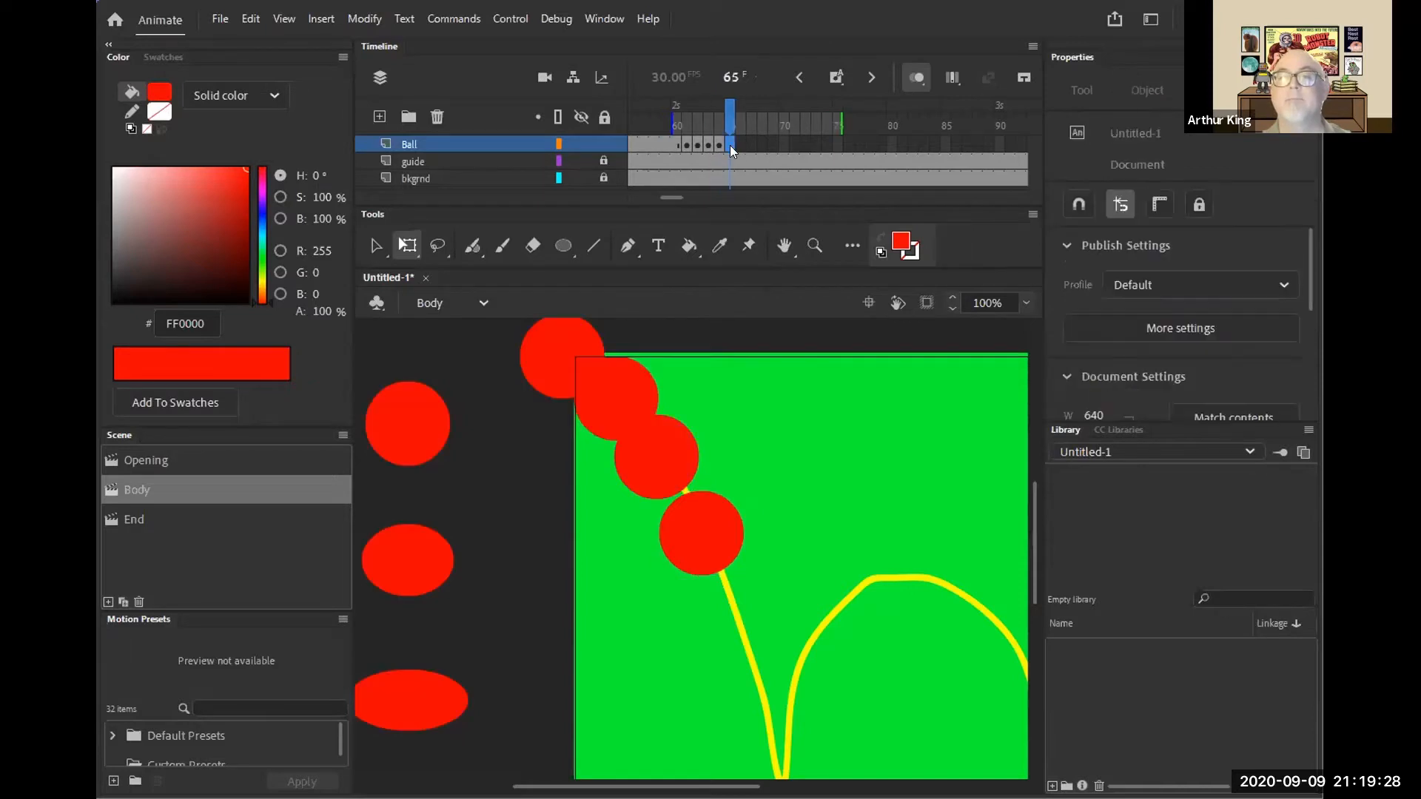
pyautogui.rightClick(729, 145)
pyautogui.click(823, 436)
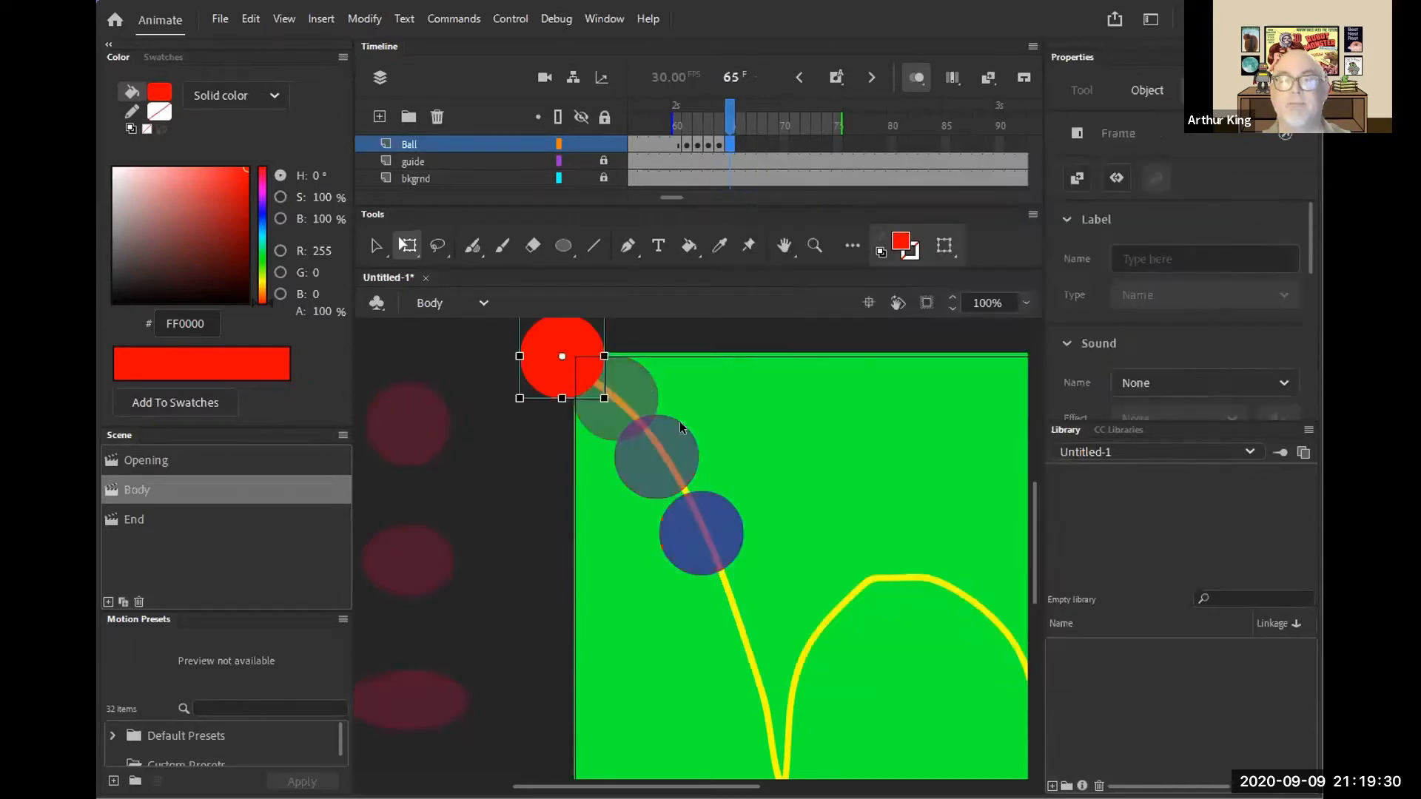
pyautogui.moveTo(567, 378); pyautogui.dragTo(736, 644)
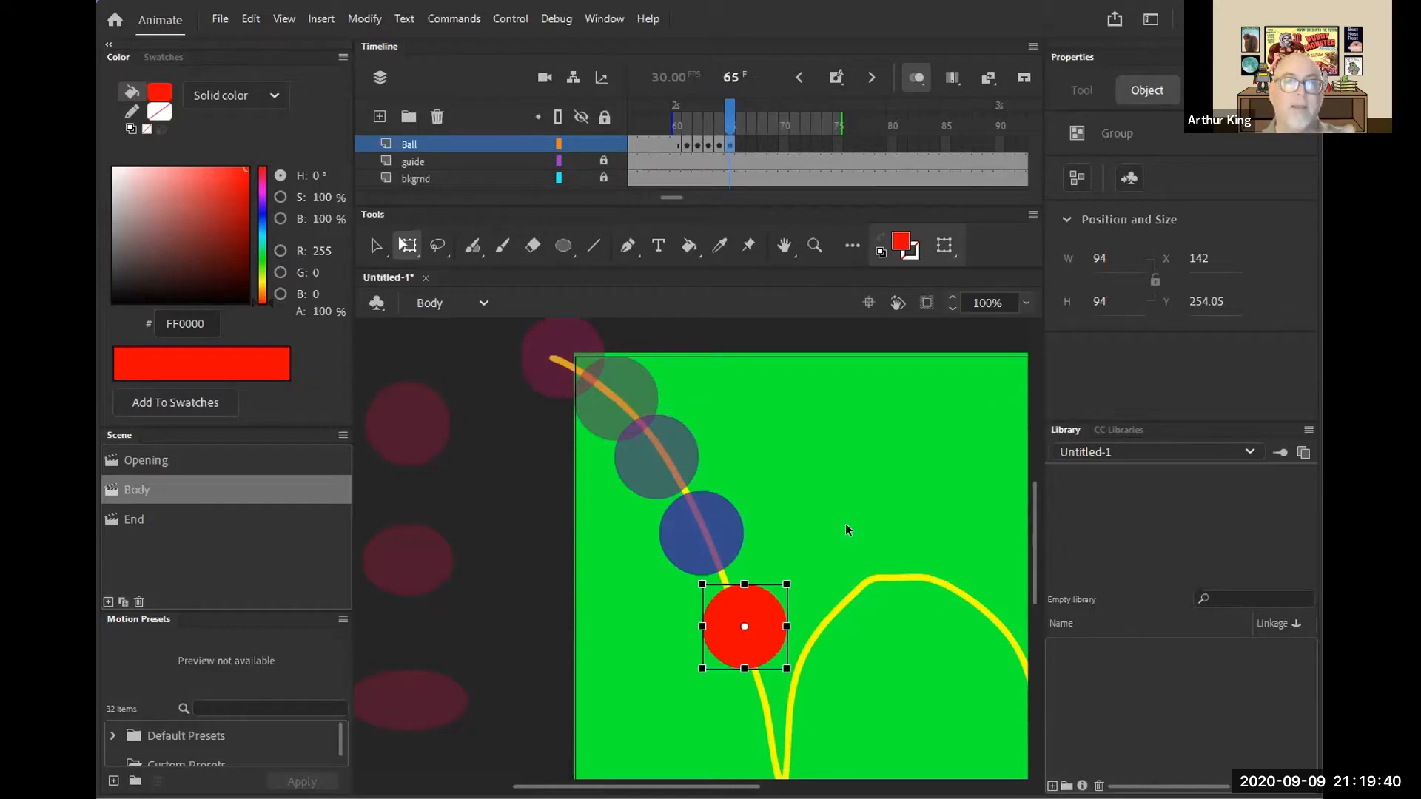
# - Copy the slightly squashed middle ball shape beside the stage from frame 59 of the Ball layer
pyautogui.click(666, 145)
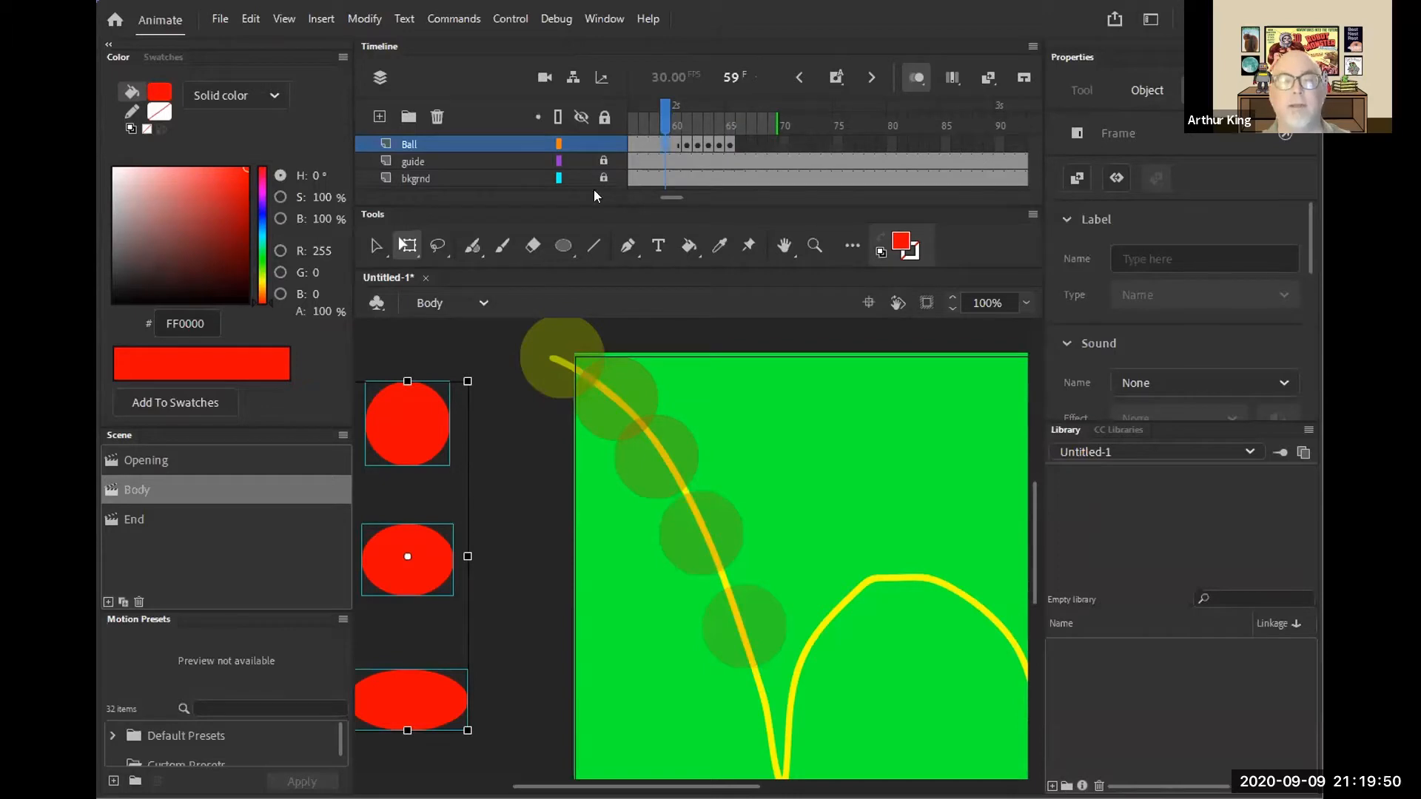
pyautogui.click(506, 516)
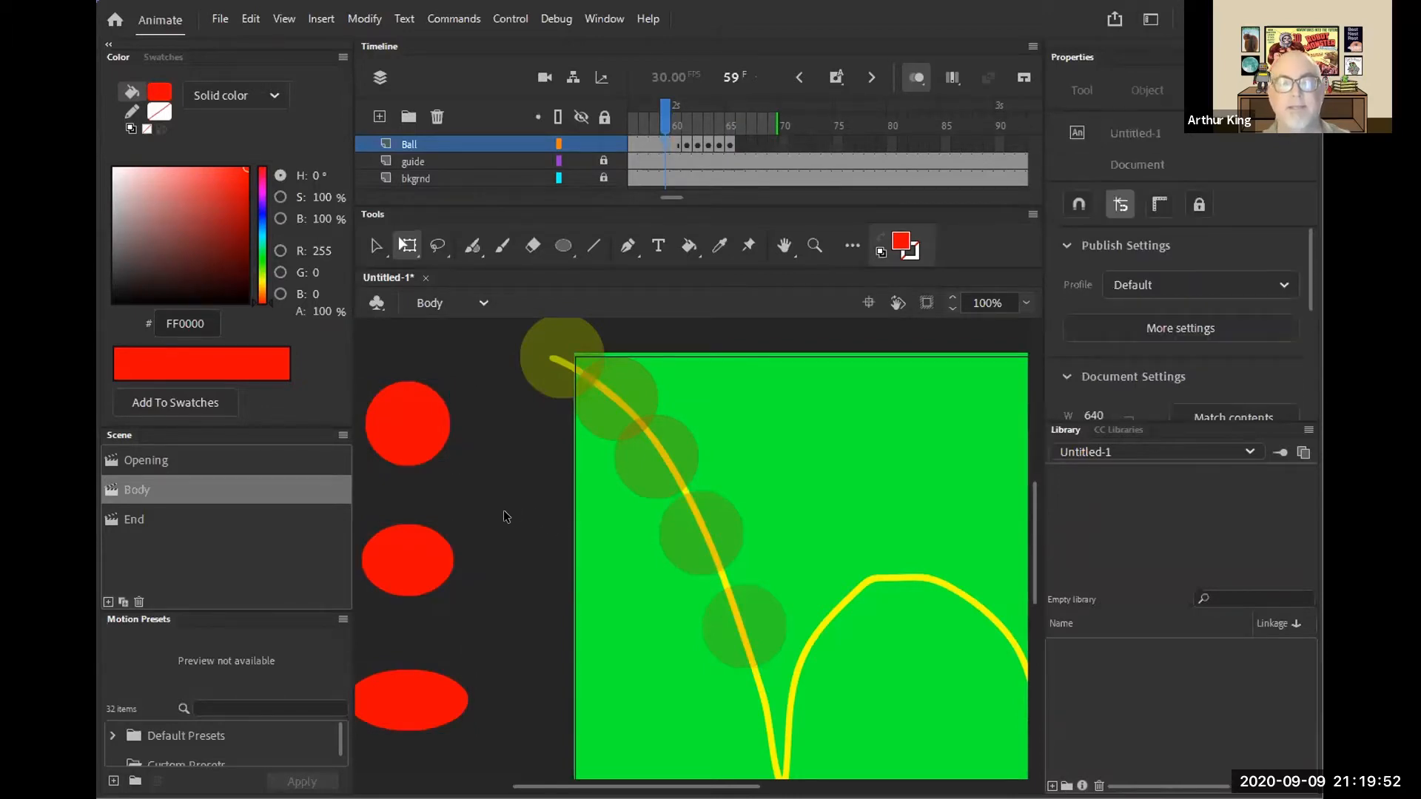
pyautogui.click(427, 552)
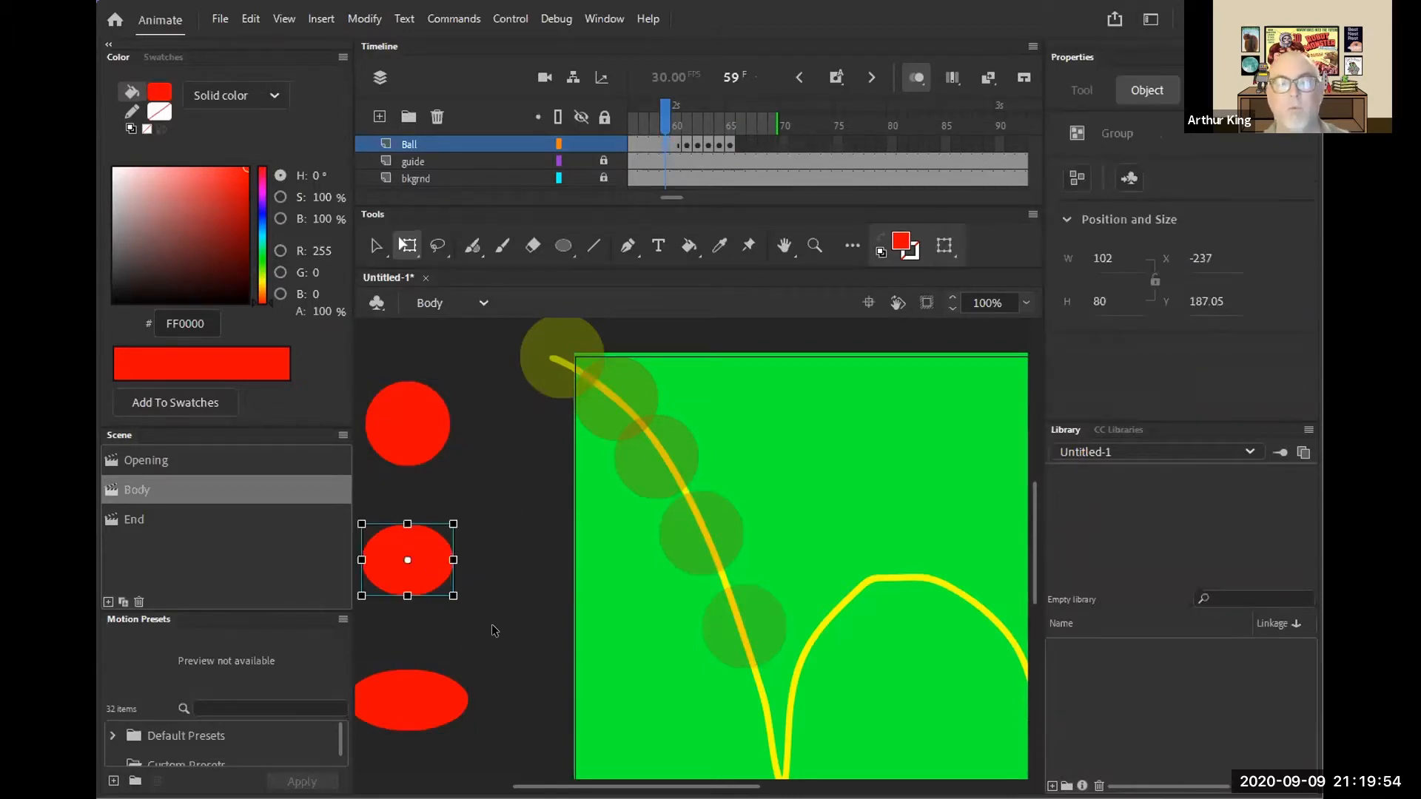
pyautogui.rightClick(429, 541)
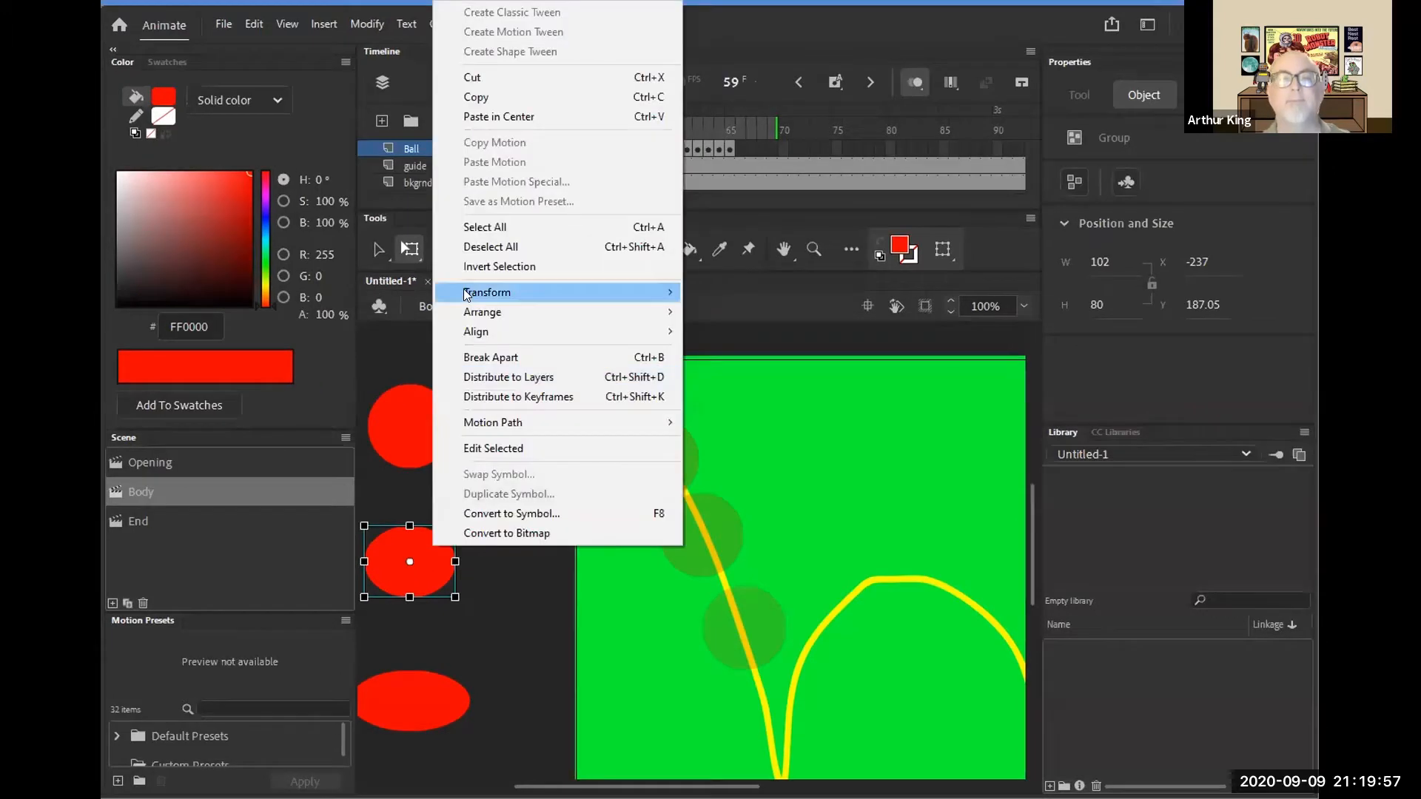
pyautogui.click(474, 98)
pyautogui.click(531, 529)
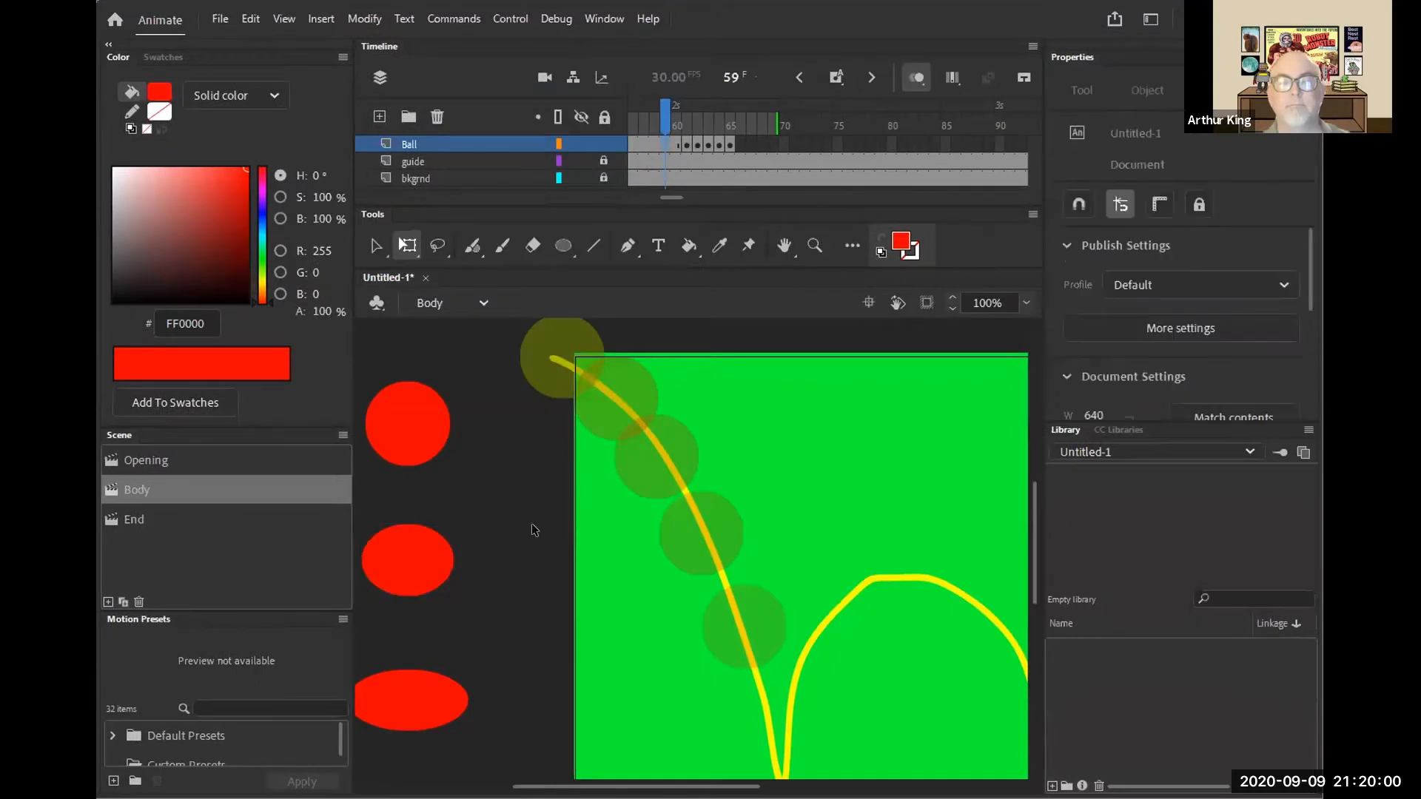
# - Insert a blank keyframe at frame 66, paste the ellipse in place and move it onto the guide at about X 167, Y 364
pyautogui.click(735, 144)
pyautogui.rightClick(737, 145)
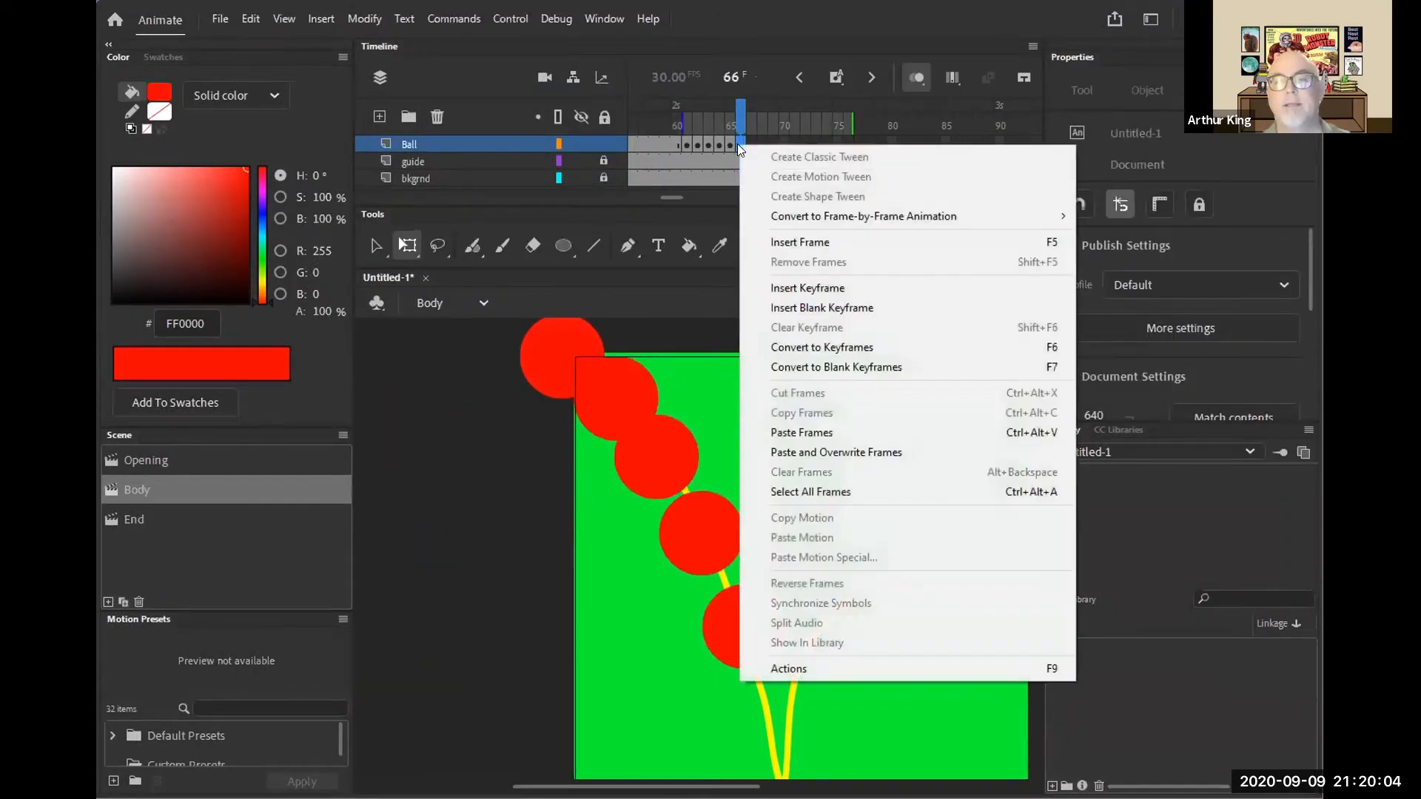
pyautogui.click(775, 308)
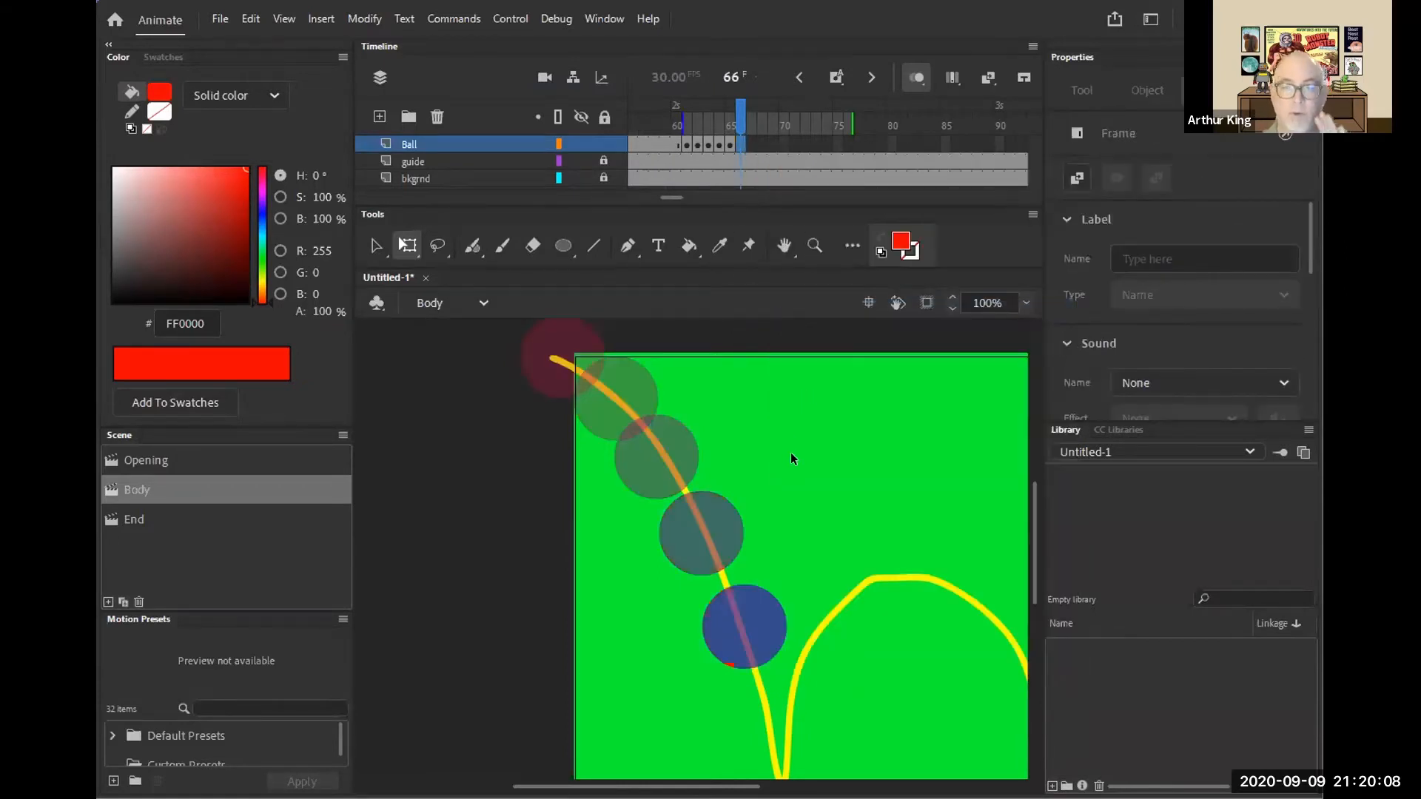
pyautogui.rightClick(774, 488)
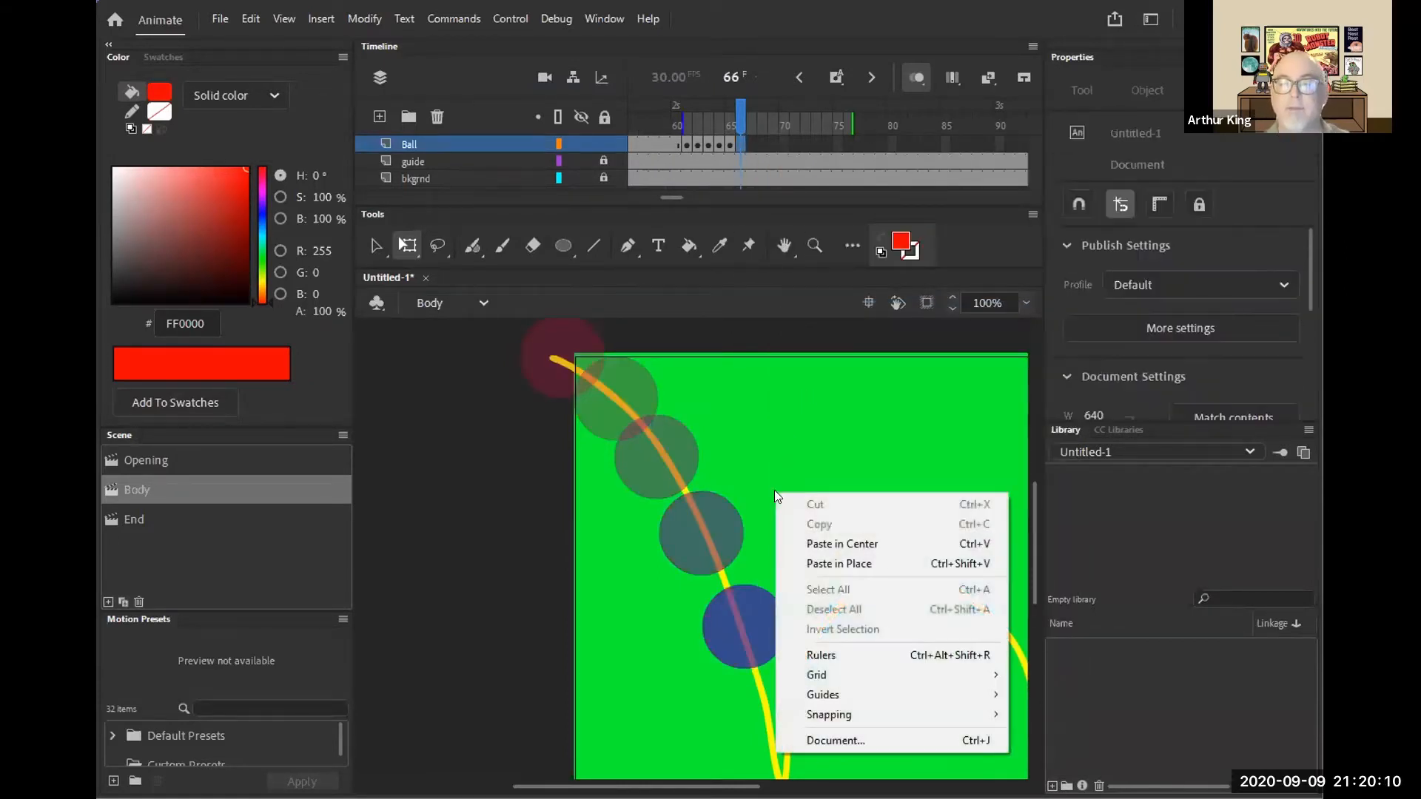
pyautogui.click(834, 564)
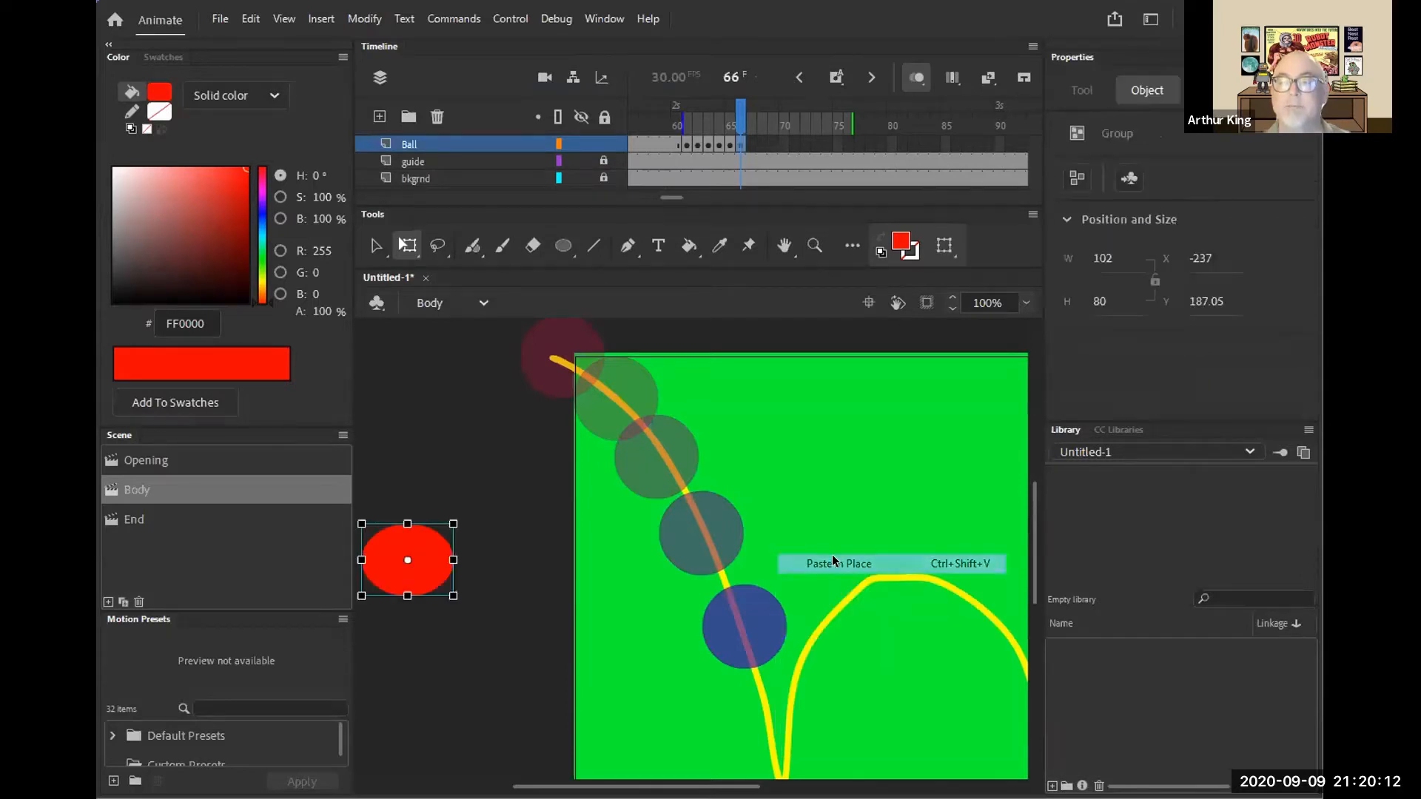
pyautogui.moveTo(433, 573); pyautogui.dragTo(796, 732)
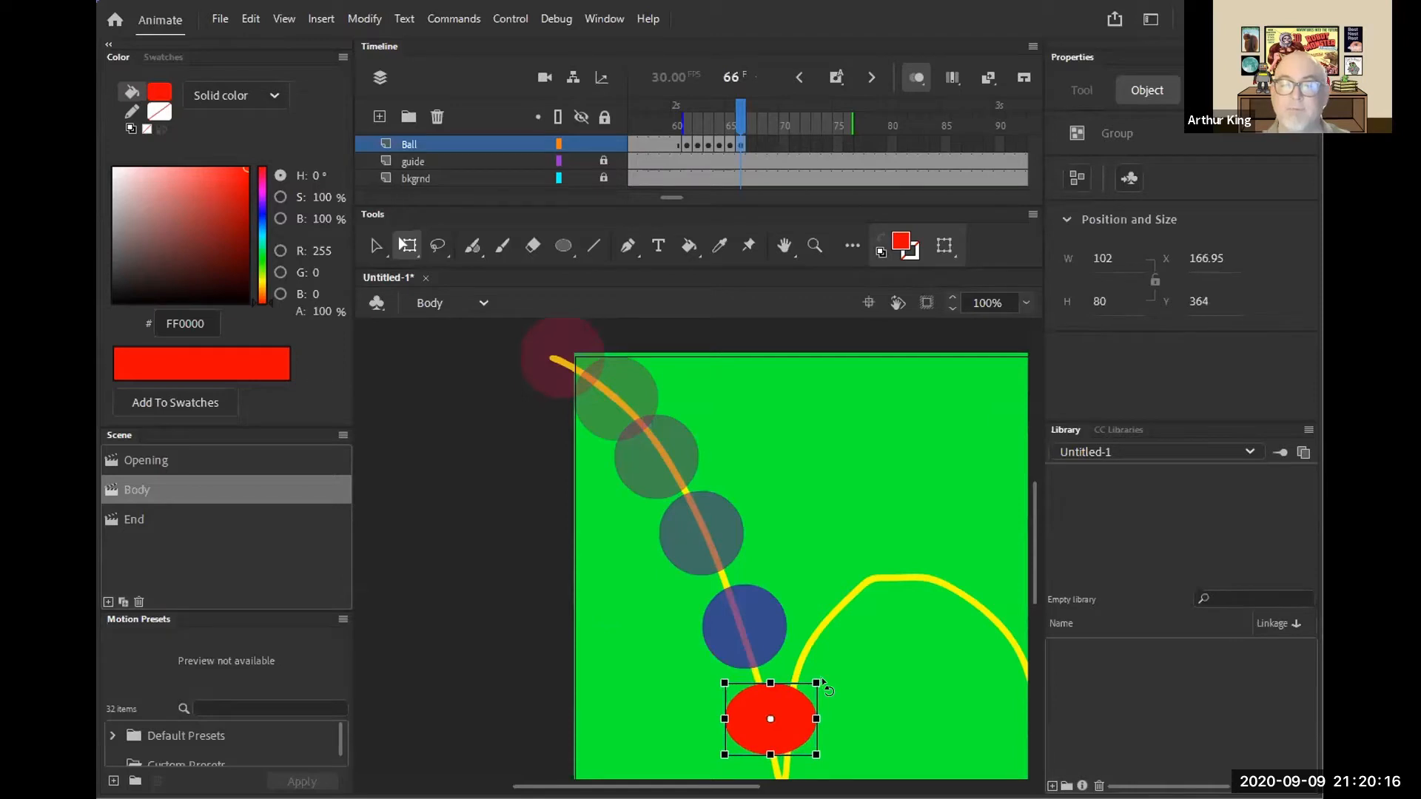
# - Rotate the ellipse at frame 66 so its long axis follows the falling guide path, and shift it to about X 175
pyautogui.moveTo(821, 677)
pyautogui.mouseDown()
pyautogui.moveTo(835, 704)
pyautogui.moveTo(833, 667)
pyautogui.mouseUp()
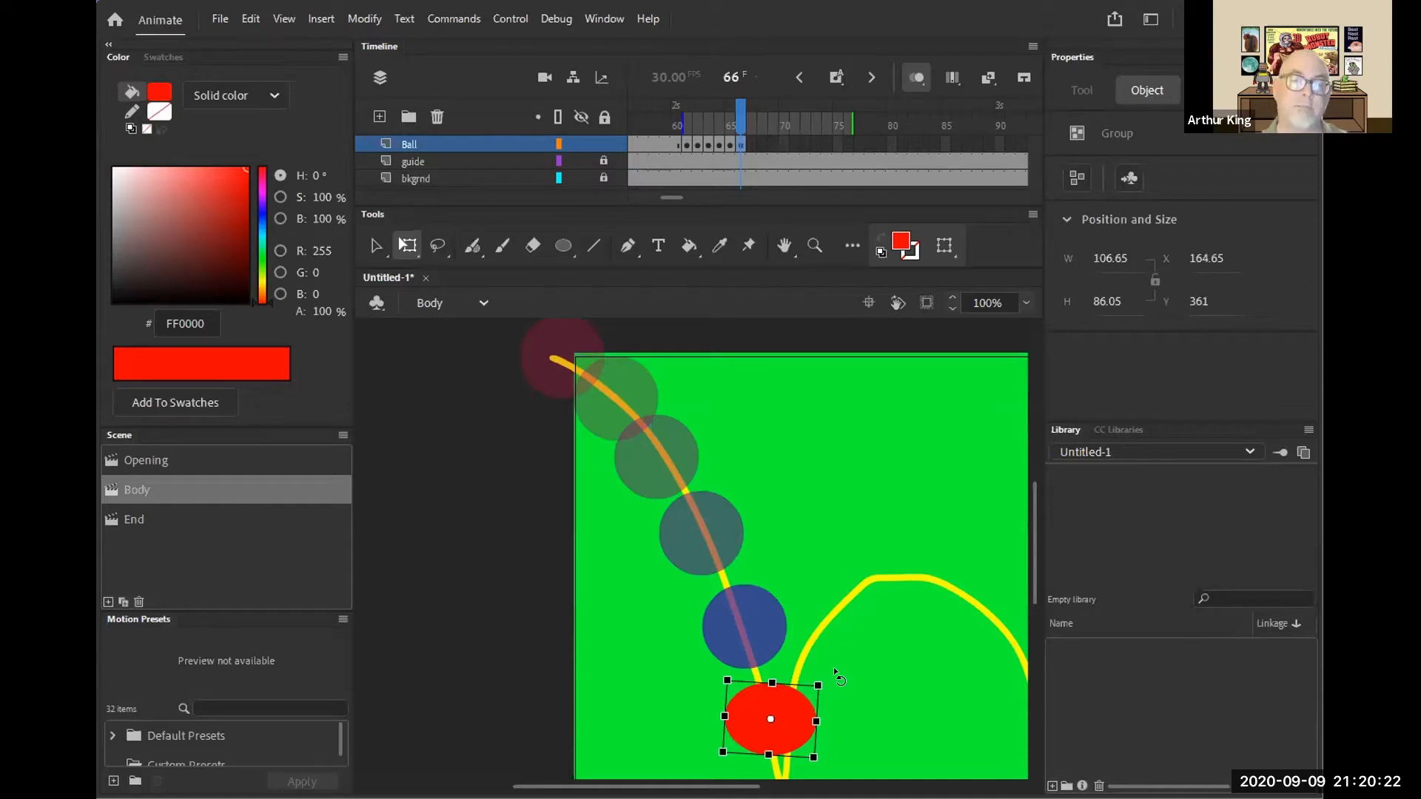
pyautogui.moveTo(833, 667); pyautogui.dragTo(836, 762)
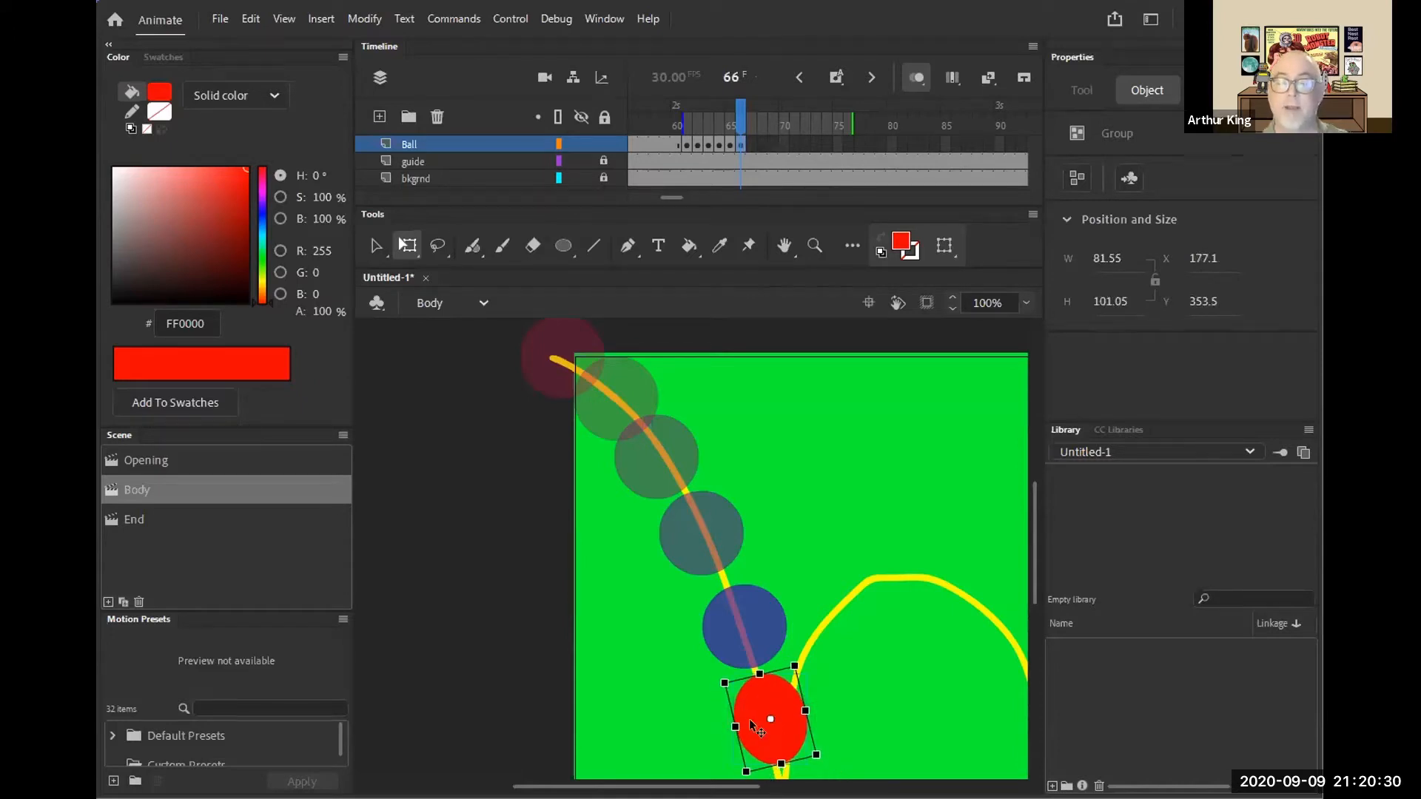
pyautogui.moveTo(750, 718); pyautogui.dragTo(749, 718)
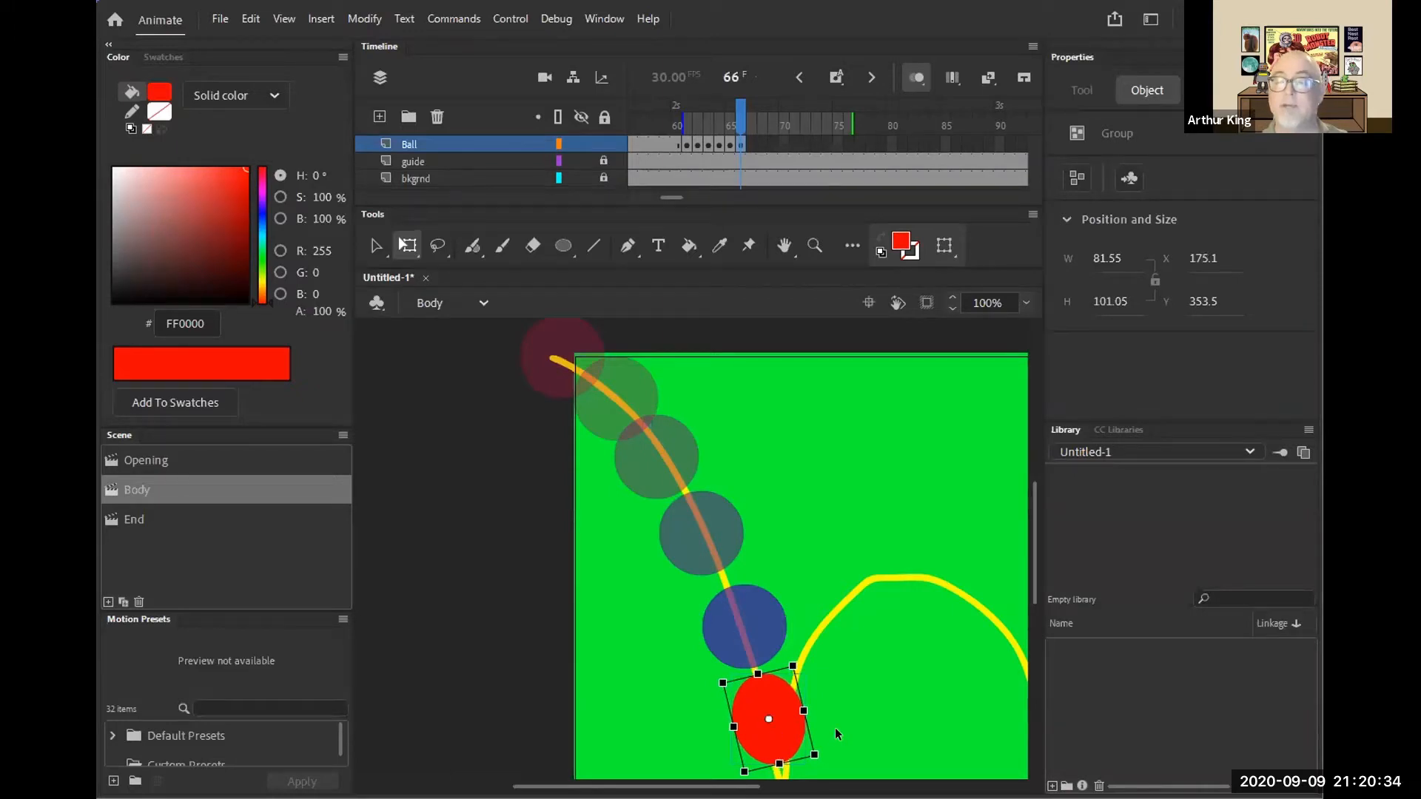
pyautogui.scroll(-3, 827, 713)
pyautogui.scroll(3, 828, 694)
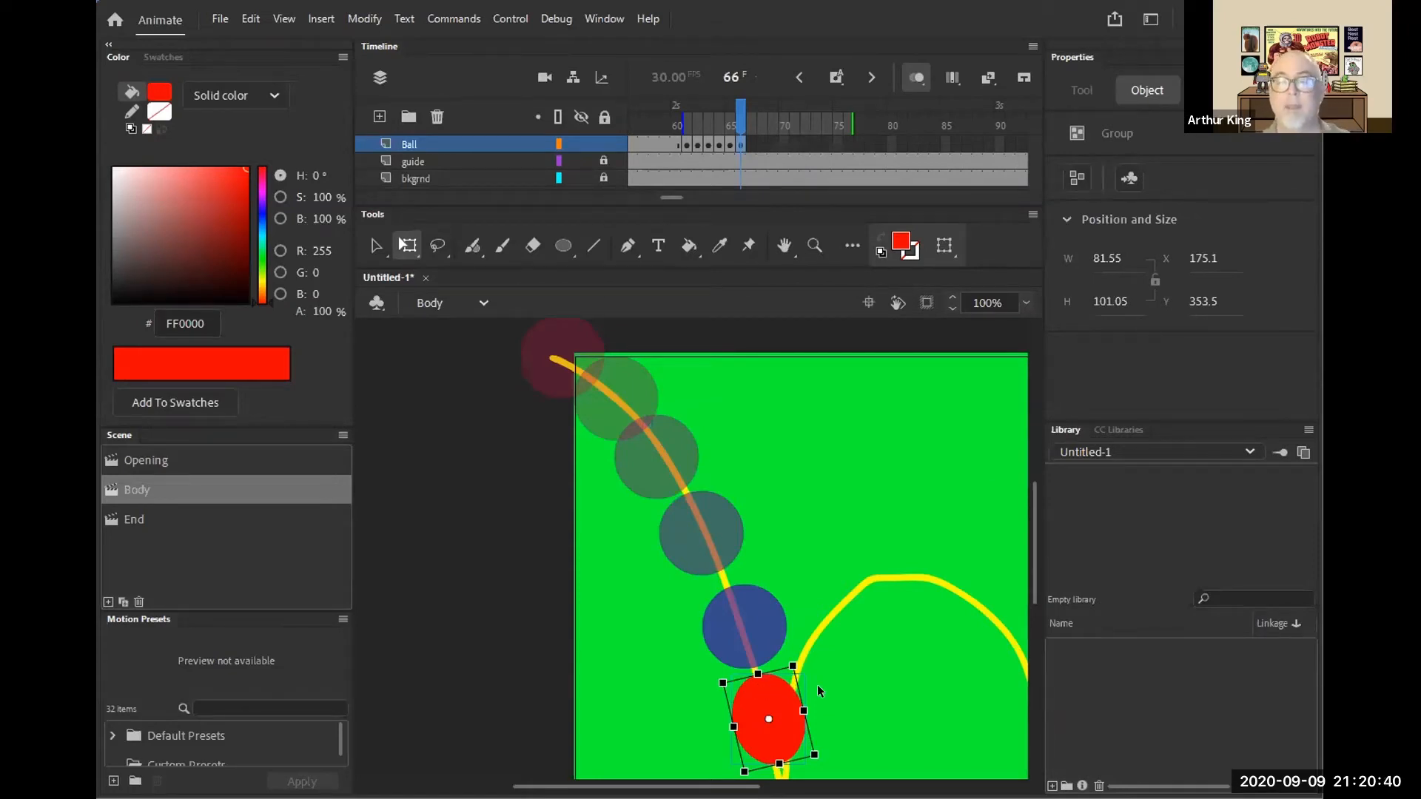
# - Copy the flattest ball shape beside the stage from frame 58 of the Ball layer
pyautogui.scroll(-3, 817, 695)
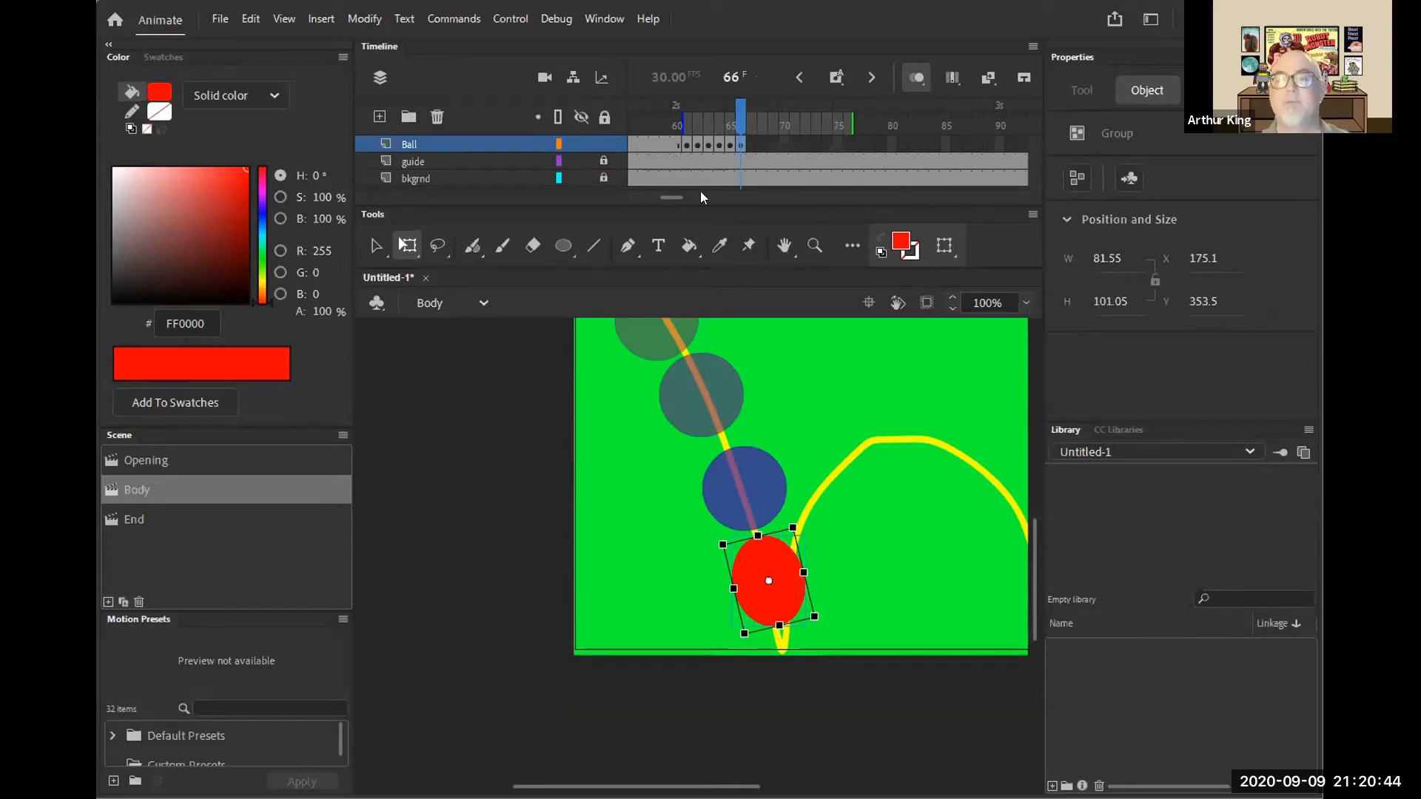
pyautogui.click(655, 143)
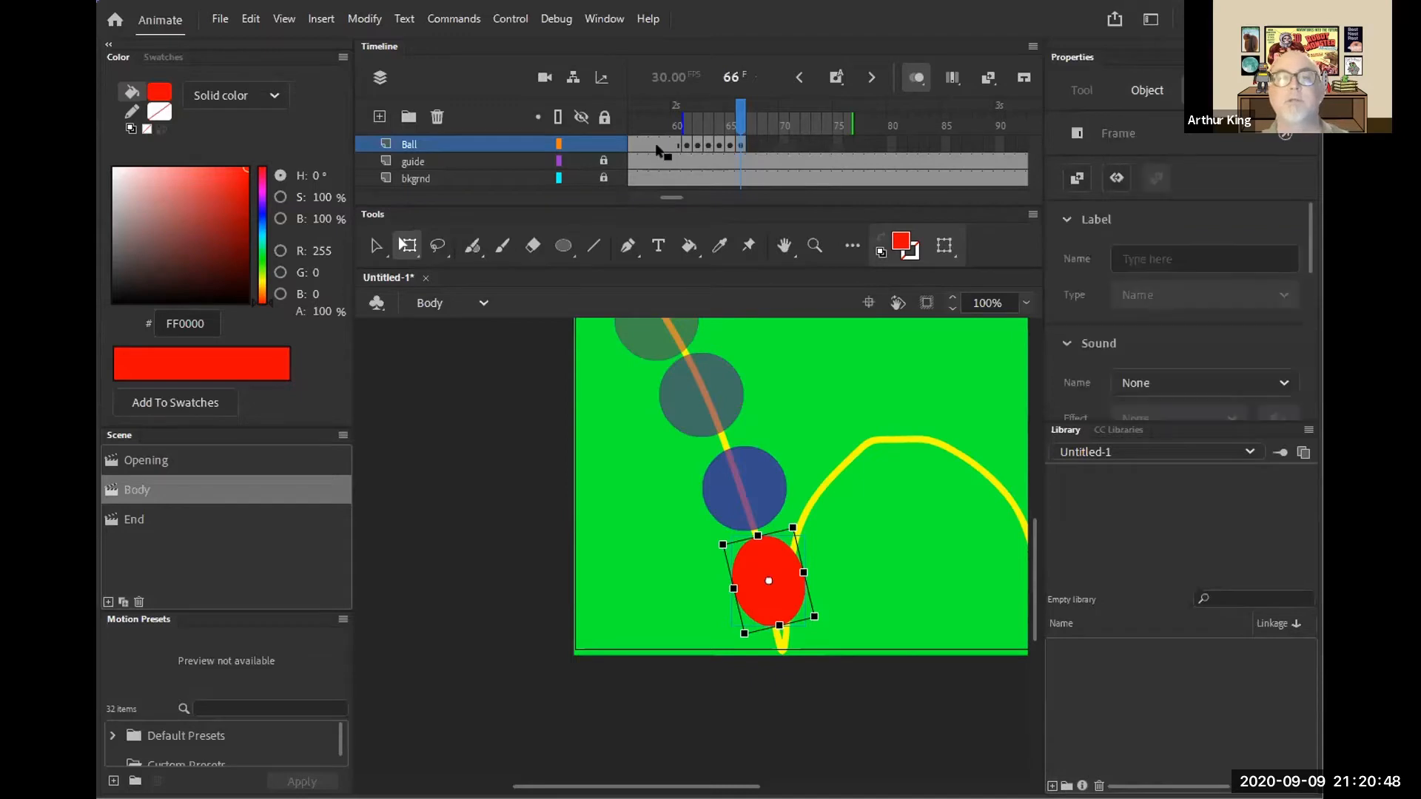
pyautogui.click(503, 698)
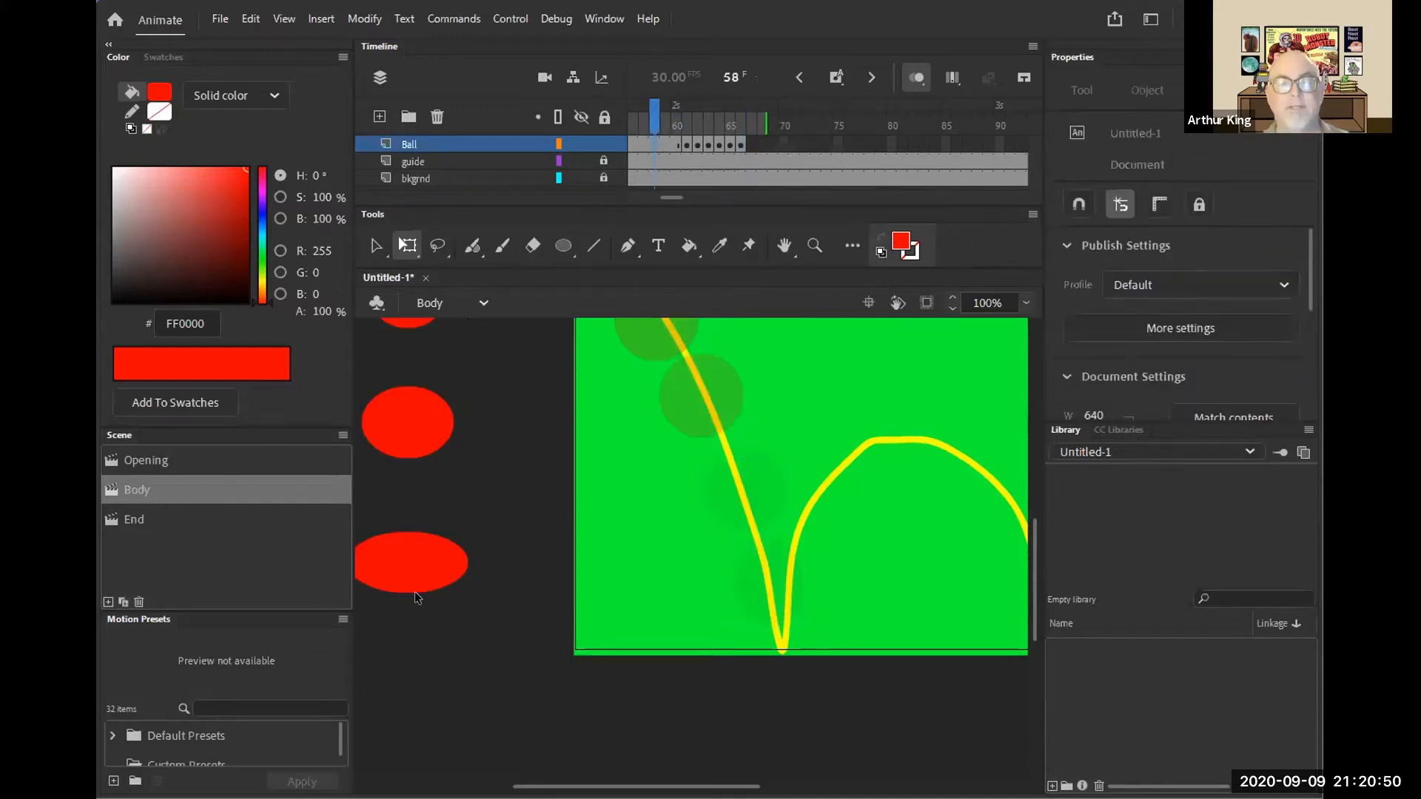
pyautogui.click(437, 571)
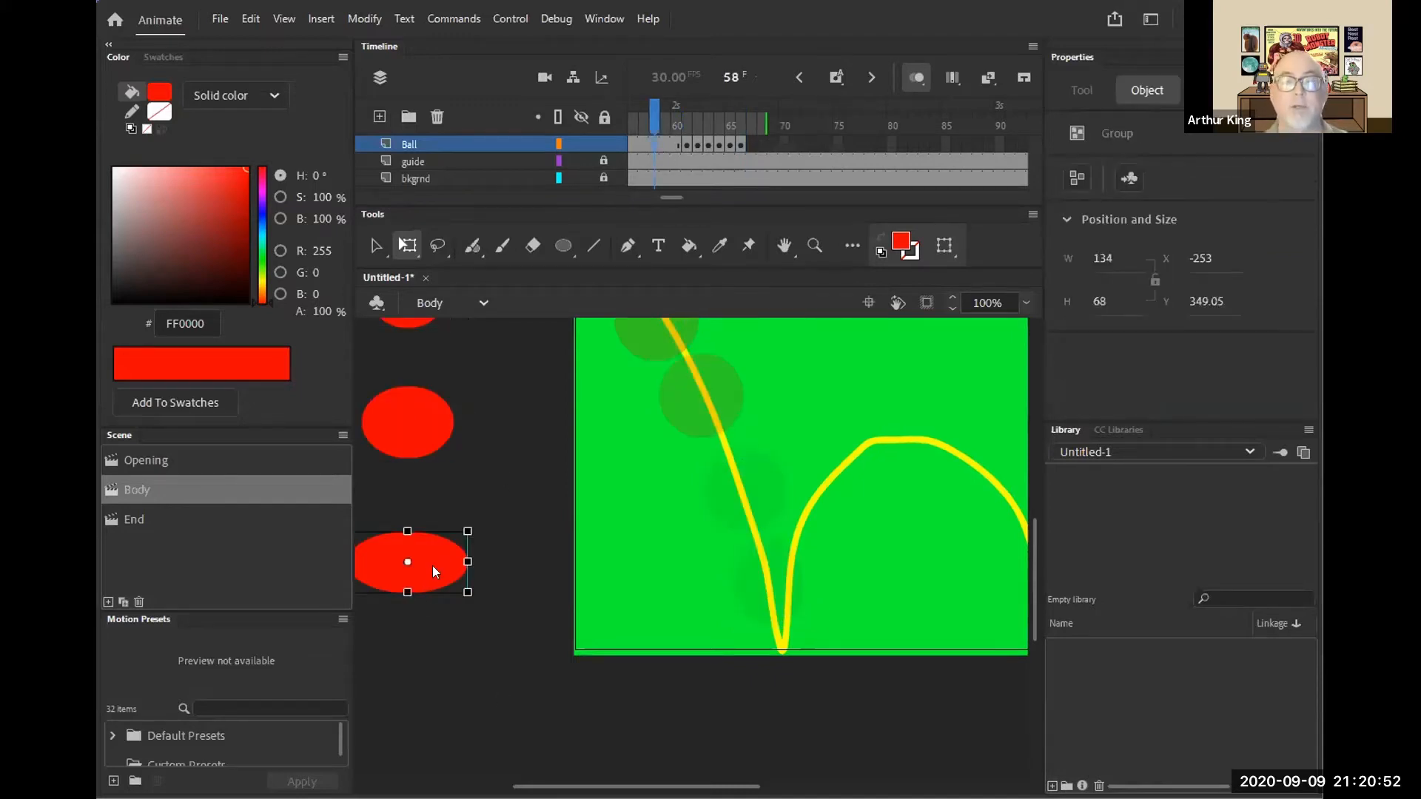
pyautogui.rightClick(433, 566)
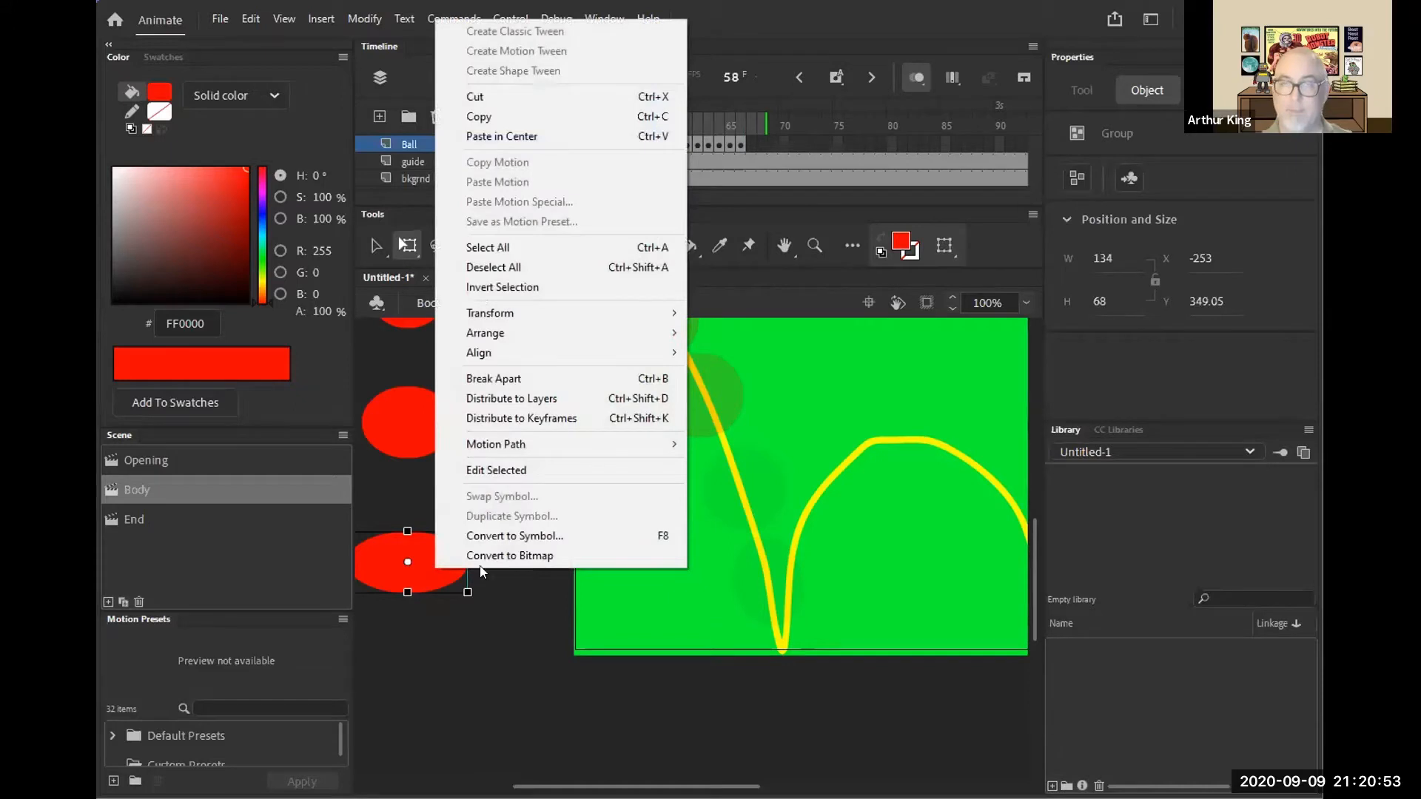
pyautogui.click(487, 116)
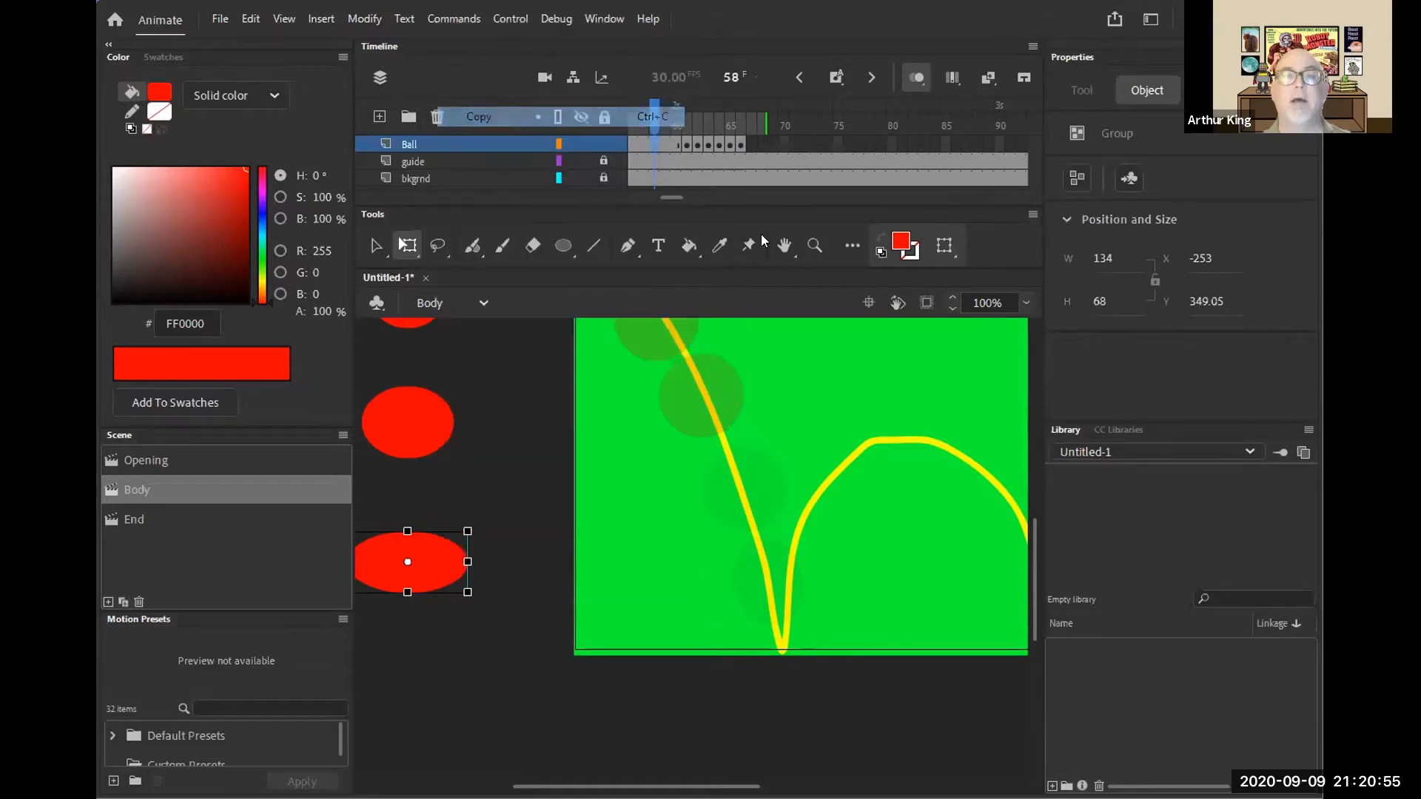
# - Insert a blank keyframe at frame 67, paste the flattened ball in the center and move it to the bounce point at about X 164.5, Y 412
pyautogui.click(747, 145)
pyautogui.rightClick(748, 145)
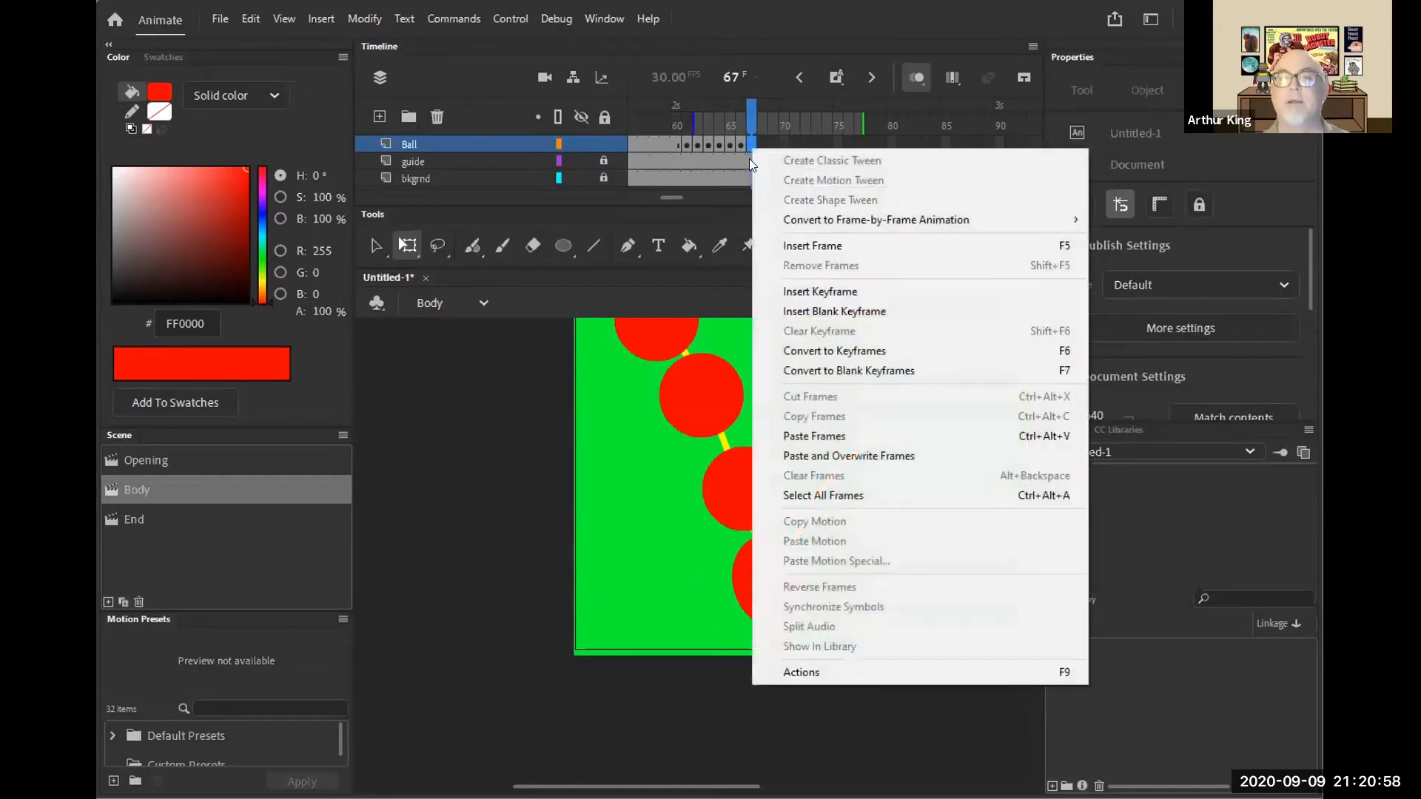
pyautogui.click(825, 308)
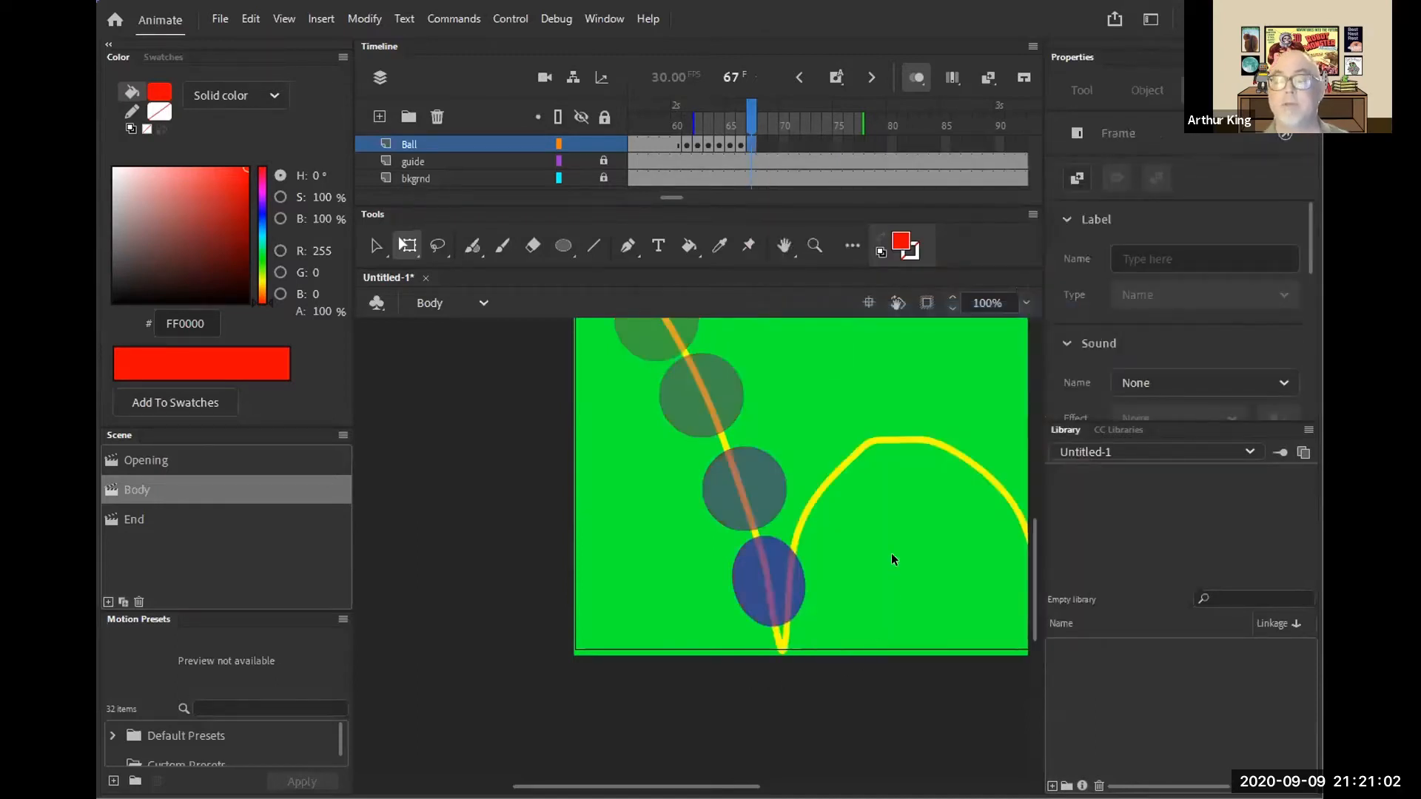
pyautogui.rightClick(875, 519)
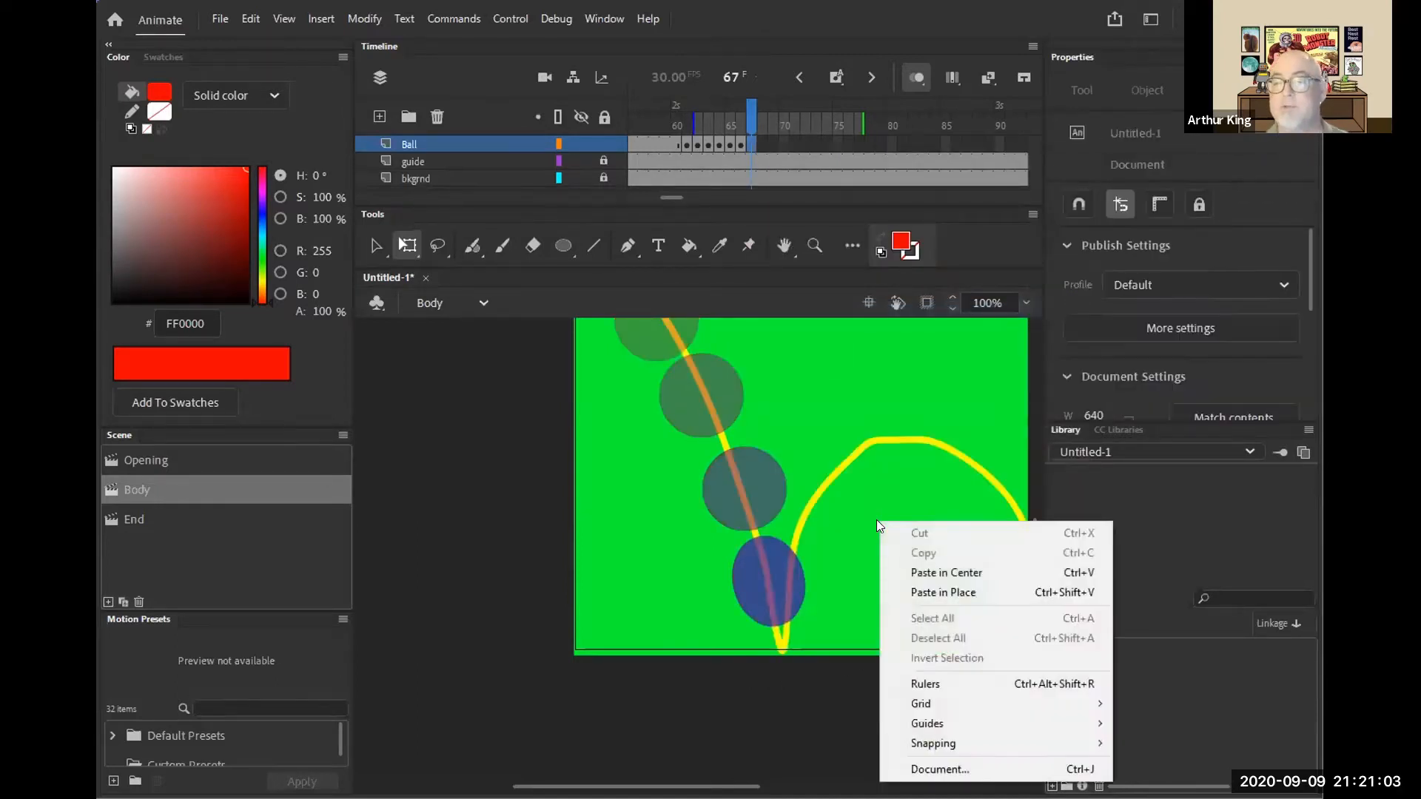
pyautogui.click(928, 570)
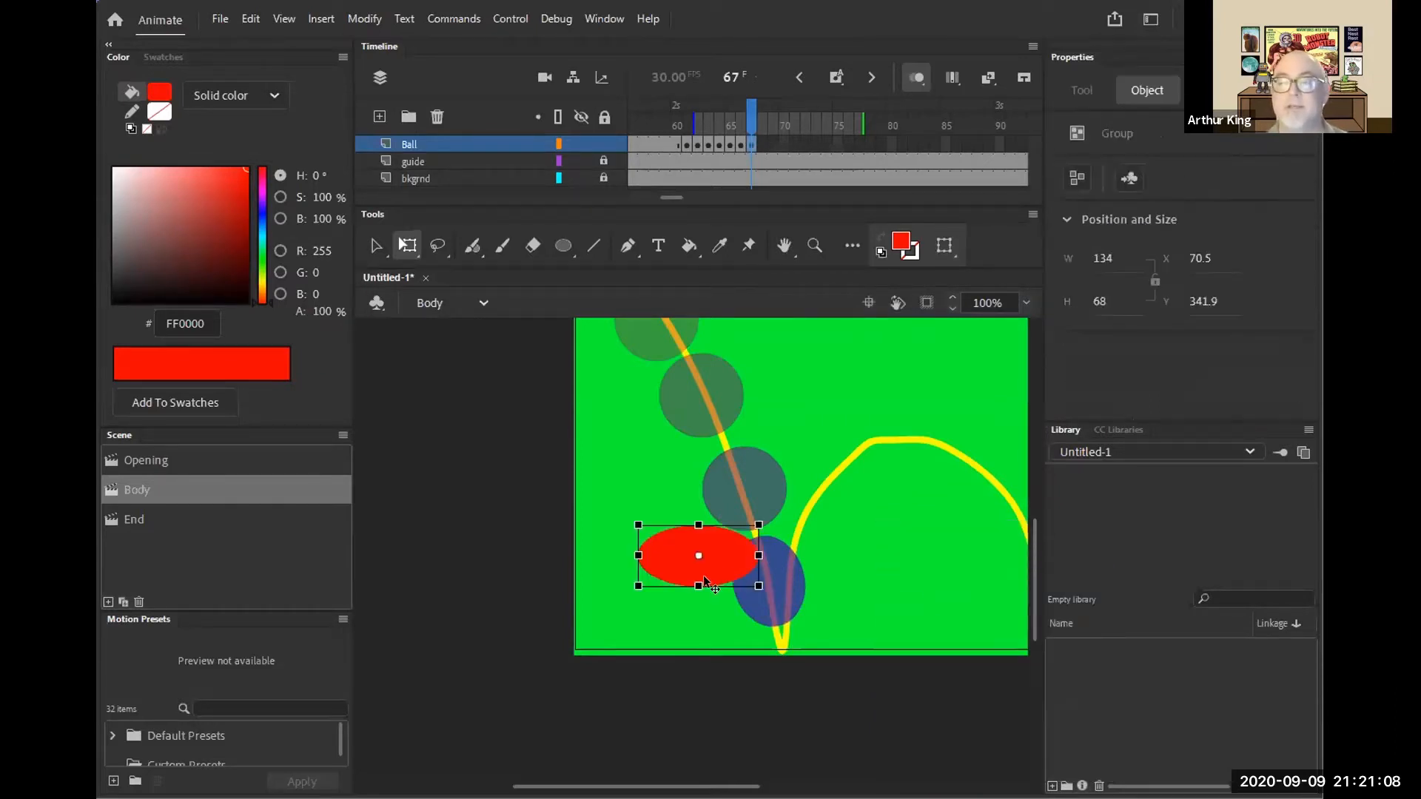
pyautogui.moveTo(772, 603); pyautogui.dragTo(806, 625)
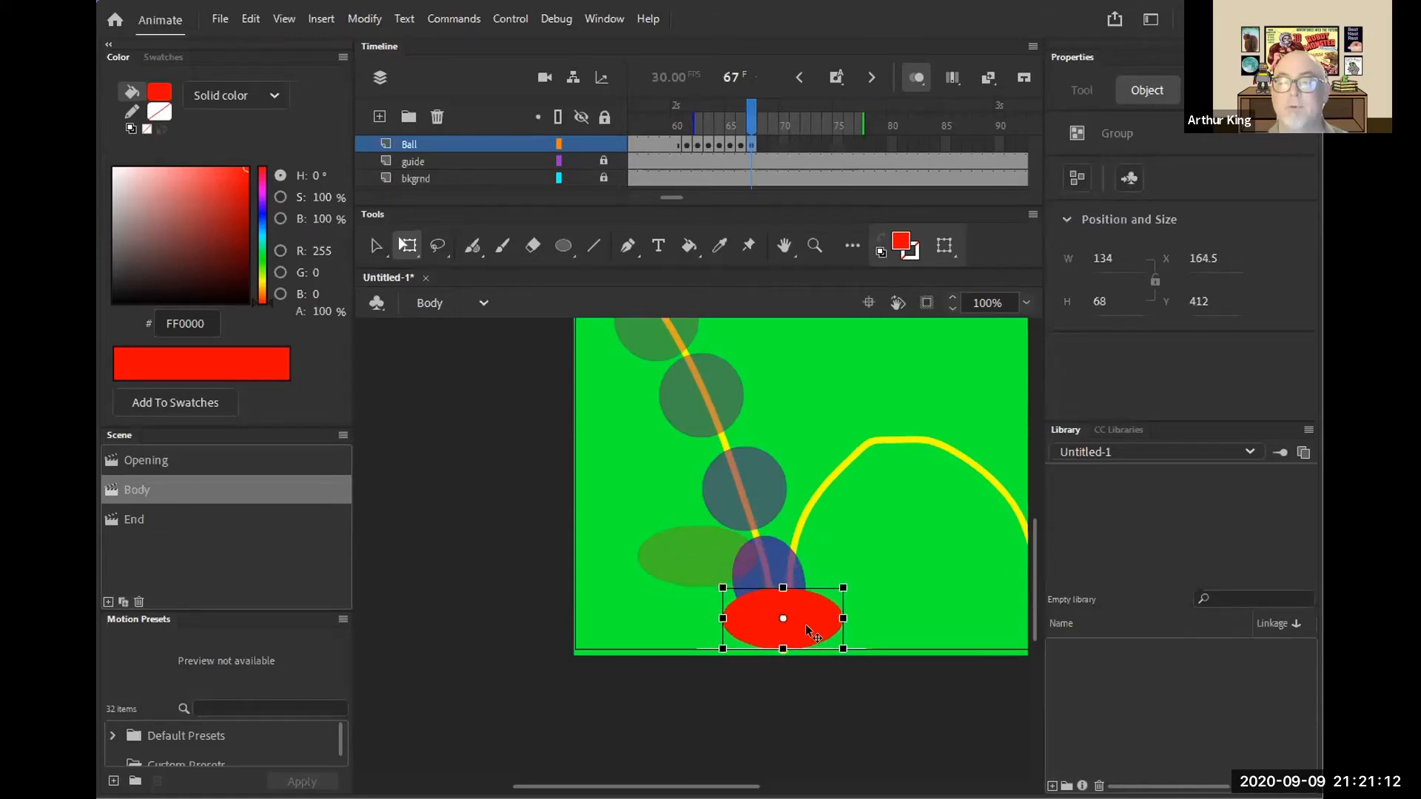
pyautogui.click(922, 601)
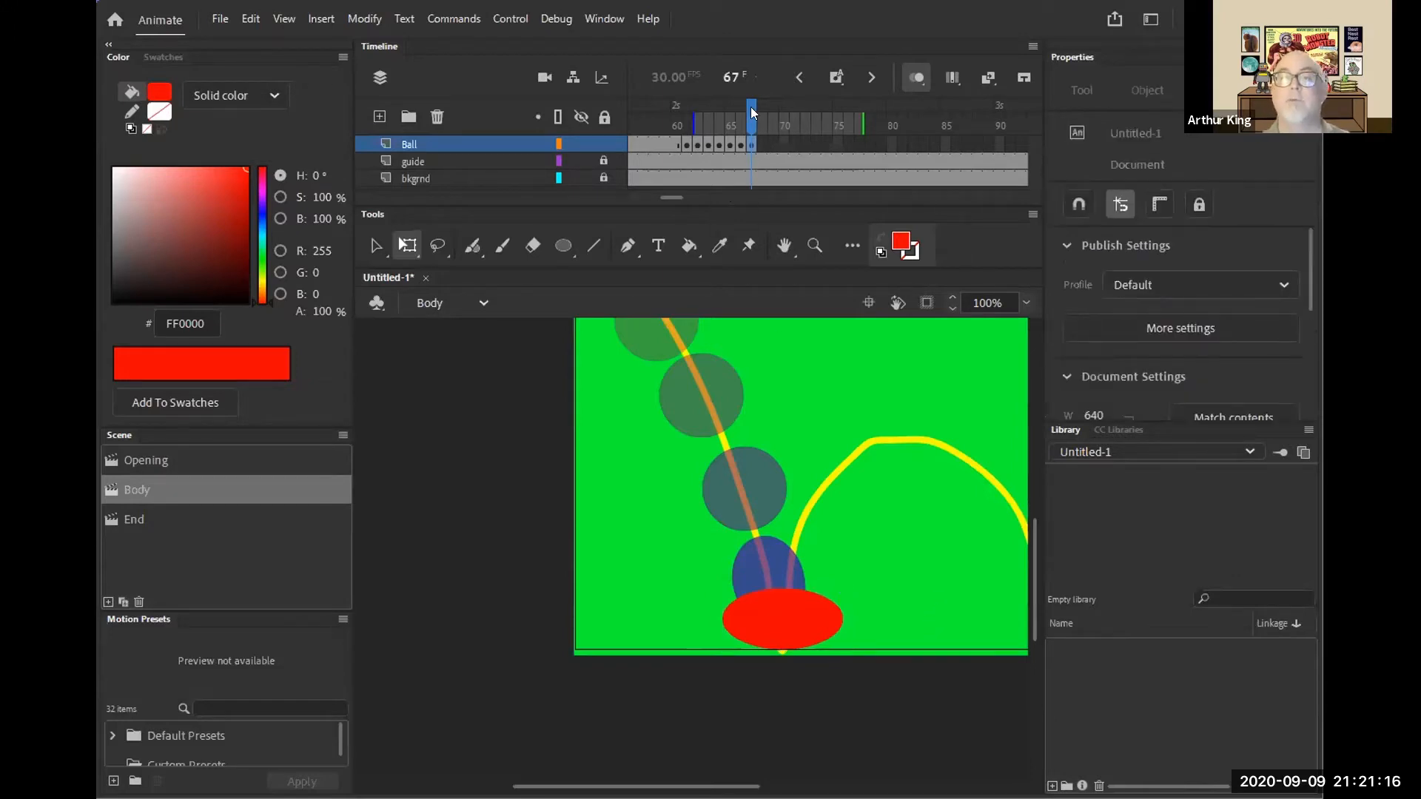
# - Copy frame 65 of the Ball layer, which holds the round ball
pyautogui.moveTo(751, 113); pyautogui.dragTo(752, 235)
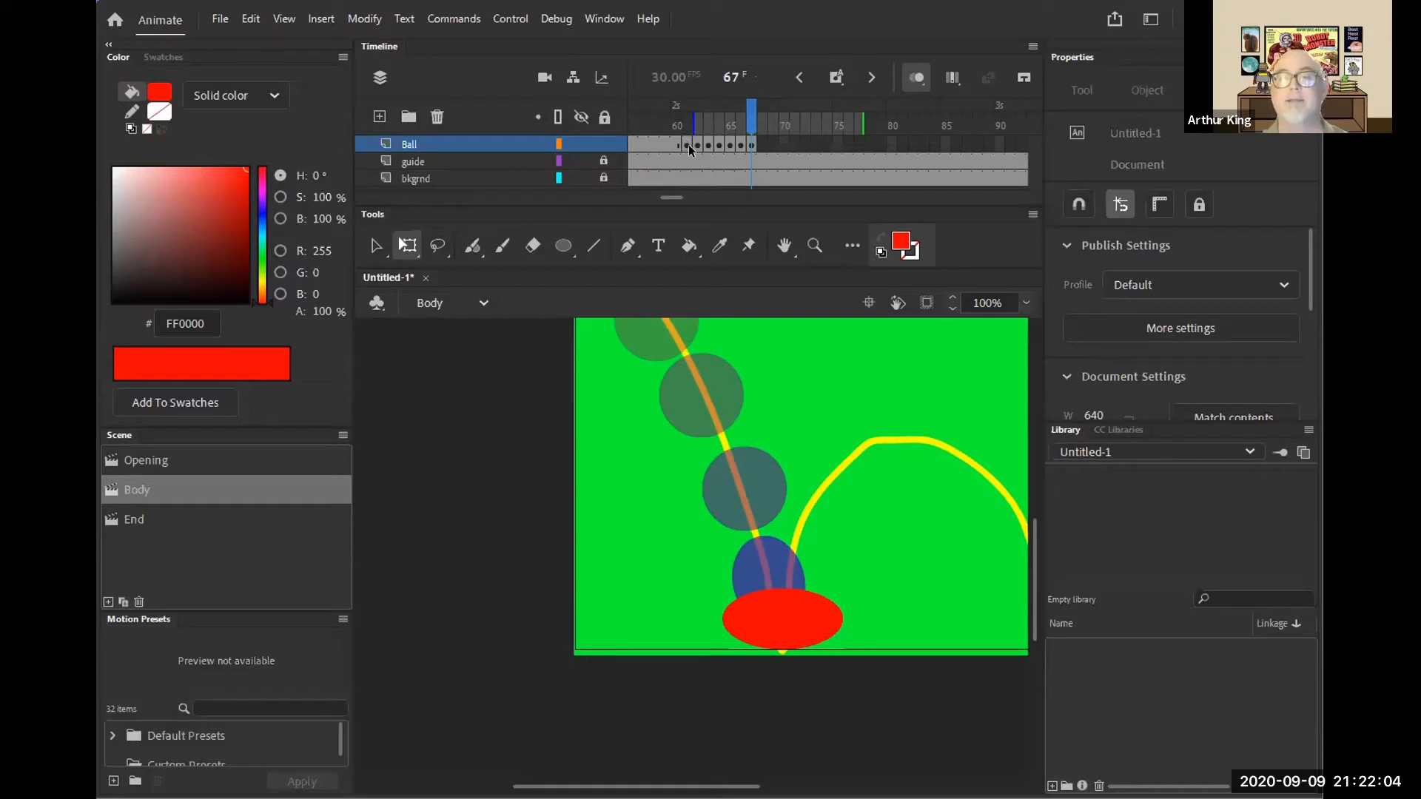
pyautogui.click(729, 144)
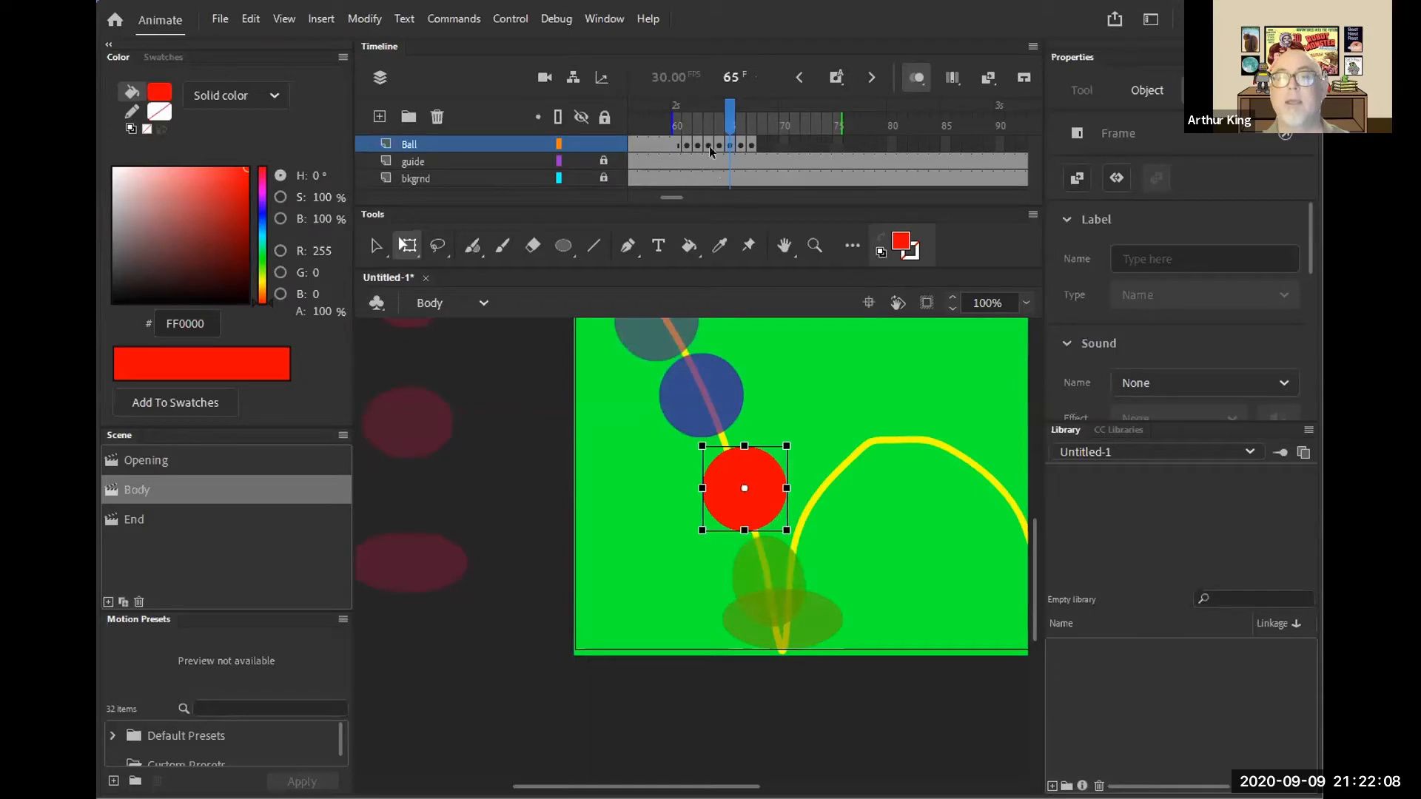
pyautogui.rightClick(728, 140)
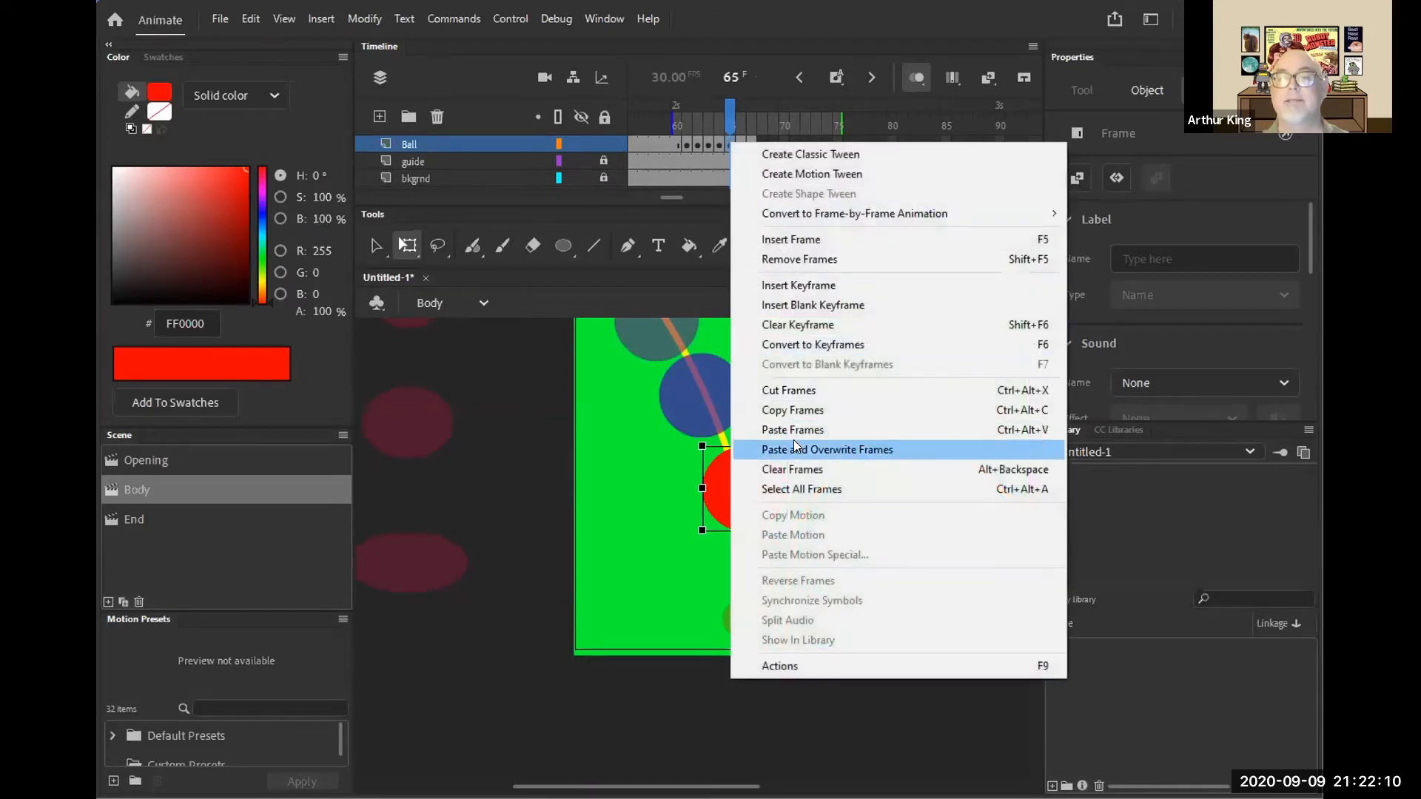
pyautogui.click(798, 408)
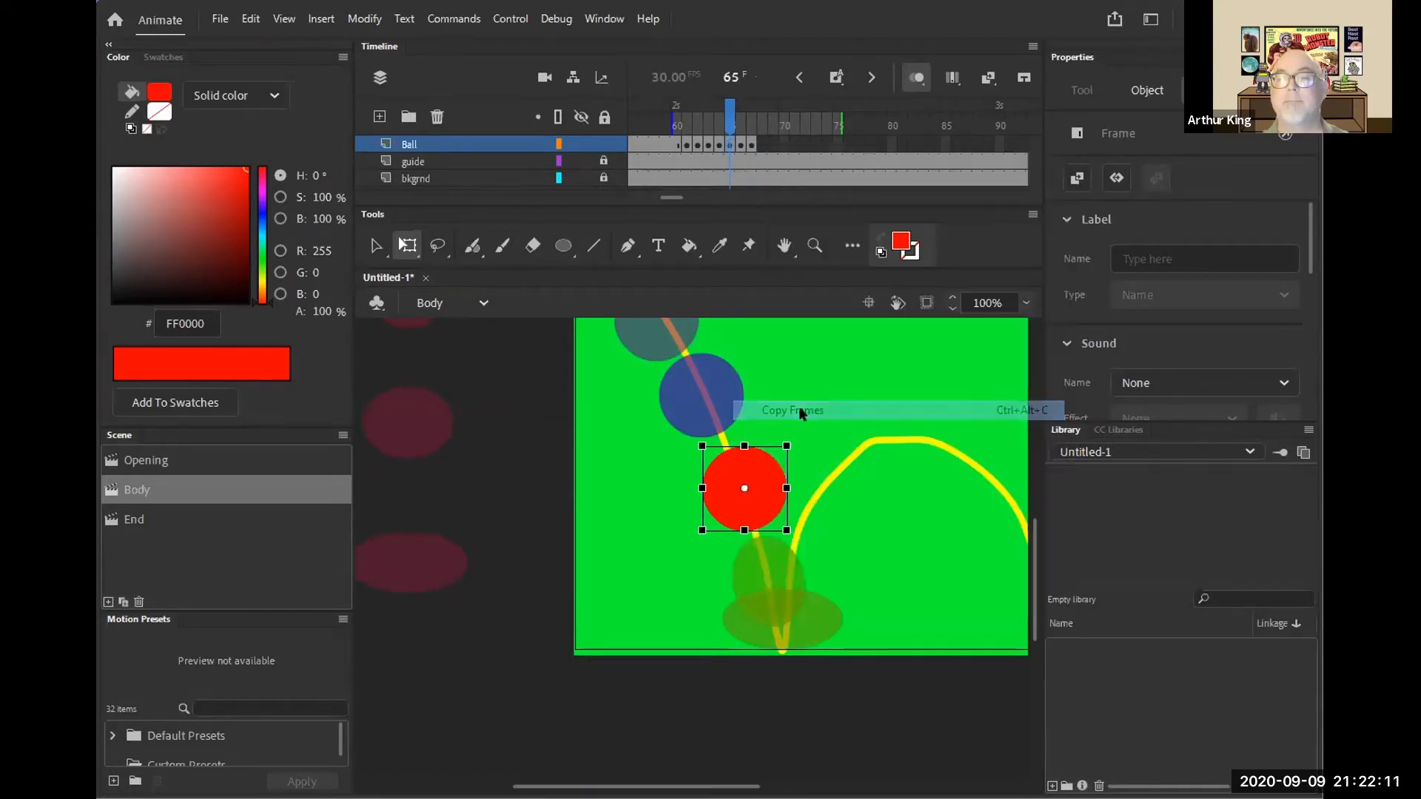
# - Paste the copied frame at frame 68 and move the round ball onto the rising guide at about X 205, Y 320
pyautogui.click(759, 144)
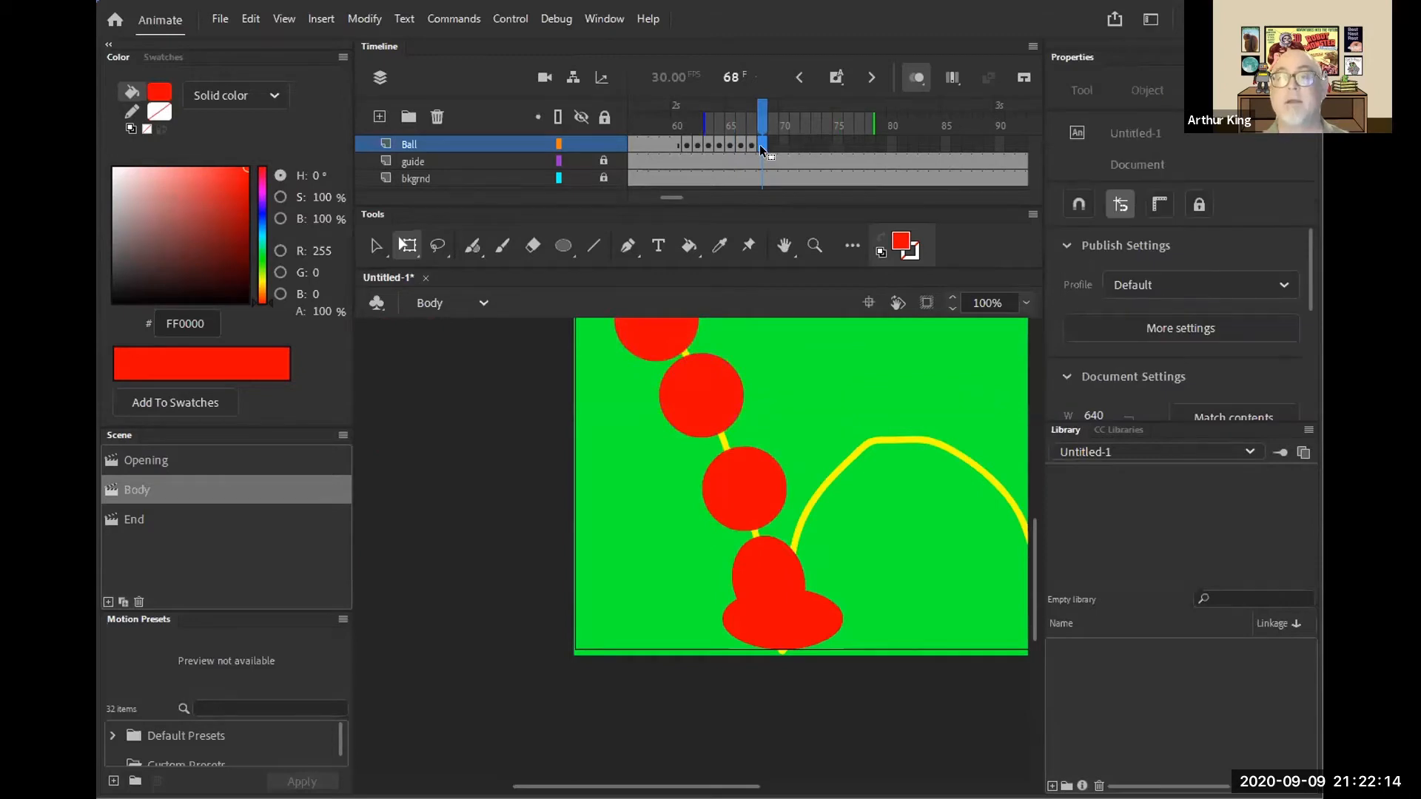
pyautogui.rightClick(761, 145)
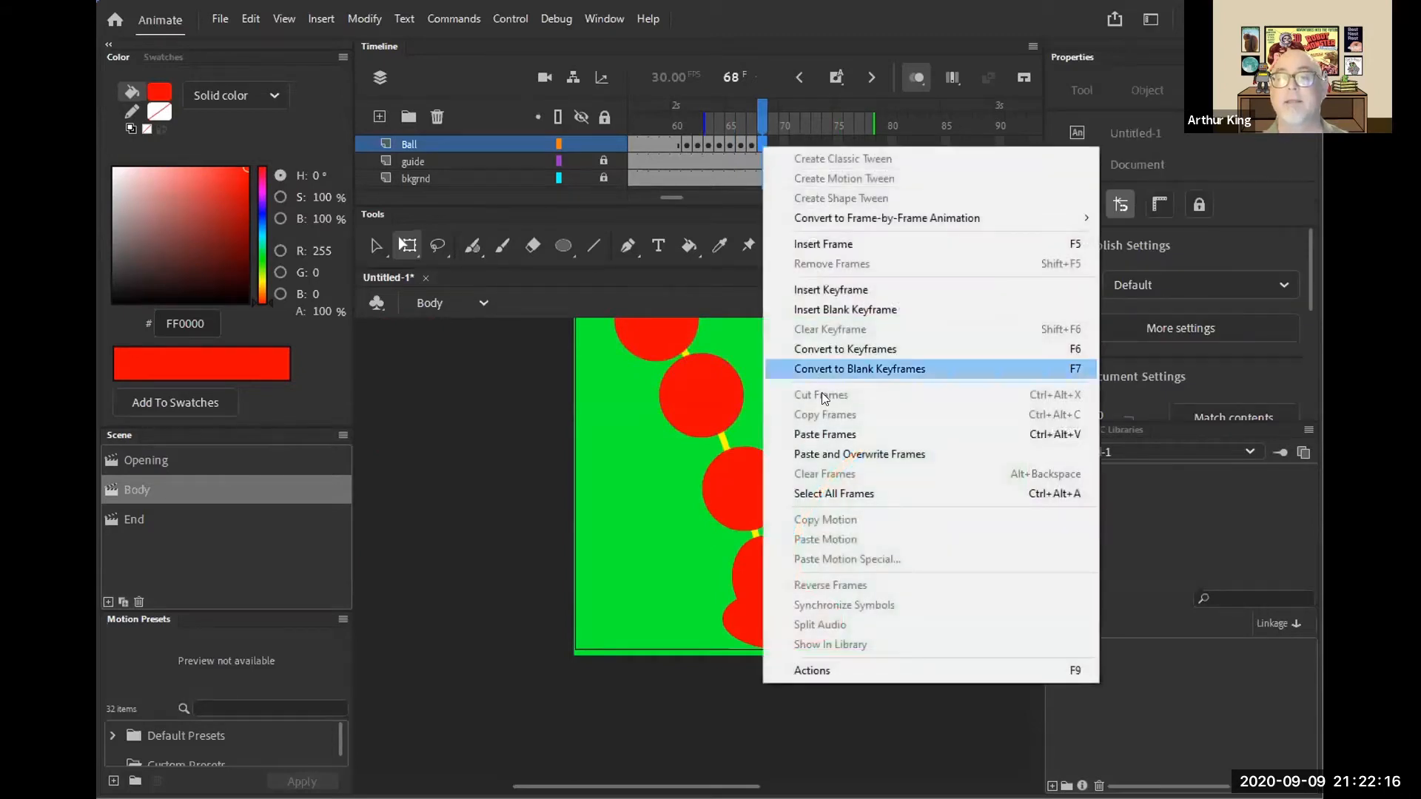
pyautogui.click(832, 433)
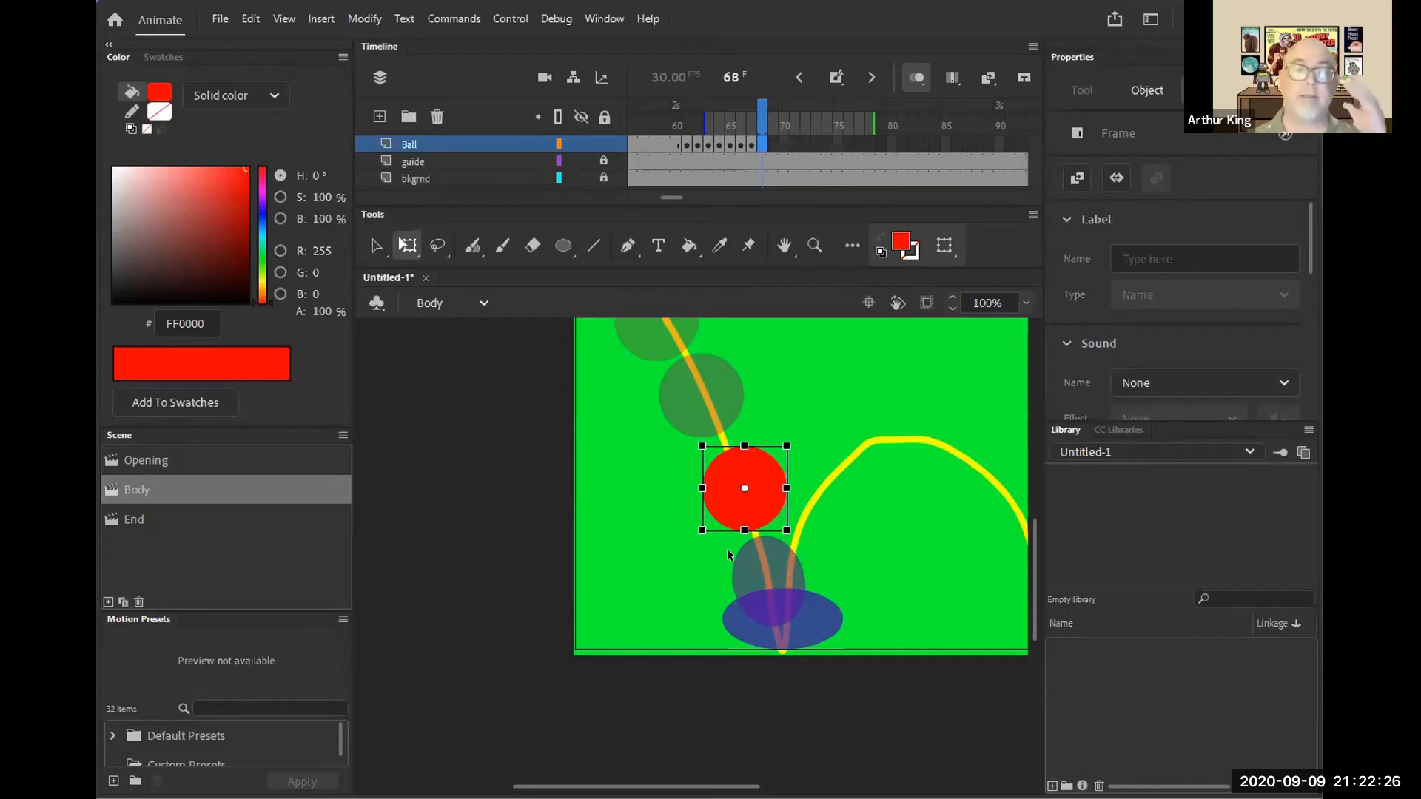
pyautogui.moveTo(758, 492); pyautogui.dragTo(817, 552)
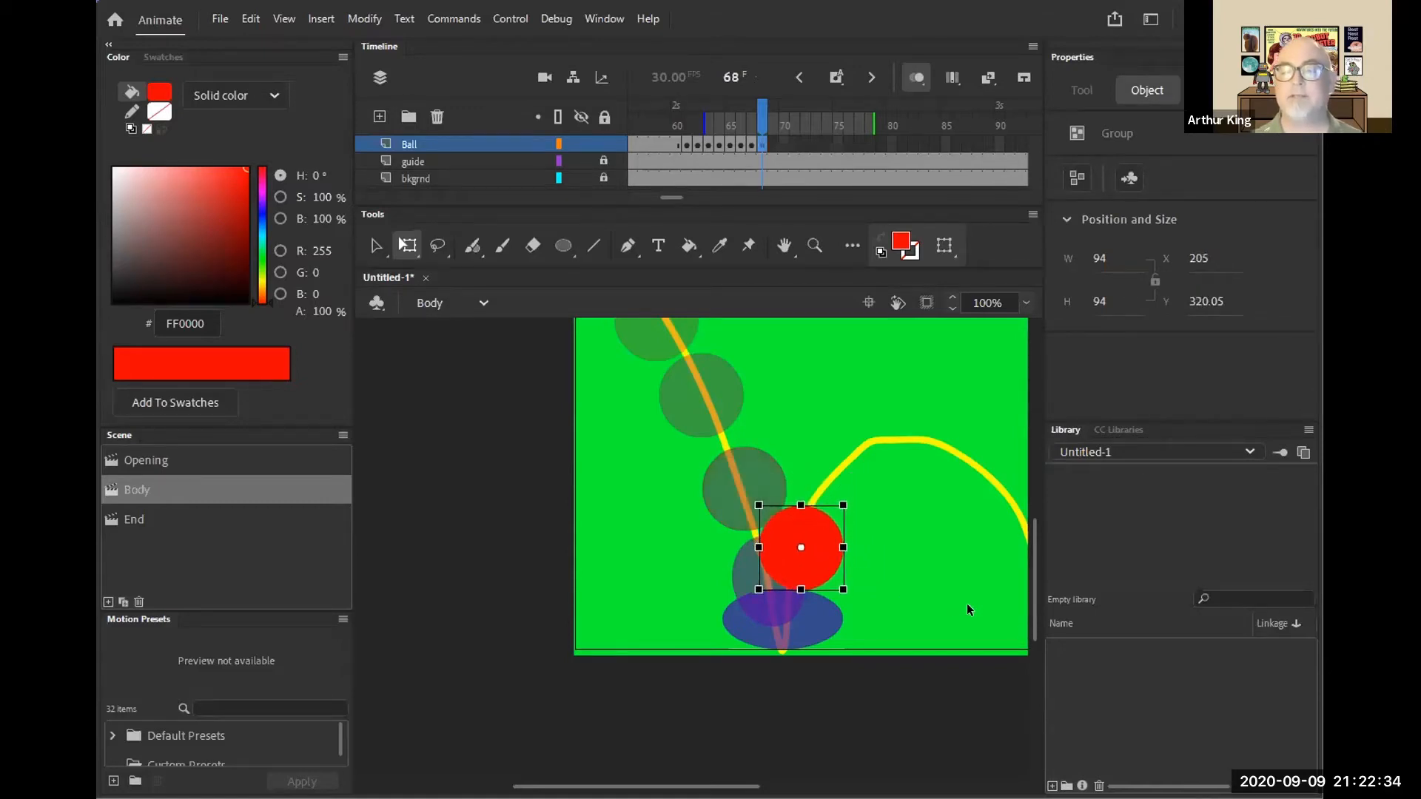
# - Insert a keyframe at frame 69 and move the ball up the guide to about X 240, Y 243
pyautogui.click(768, 145)
pyautogui.rightClick(767, 141)
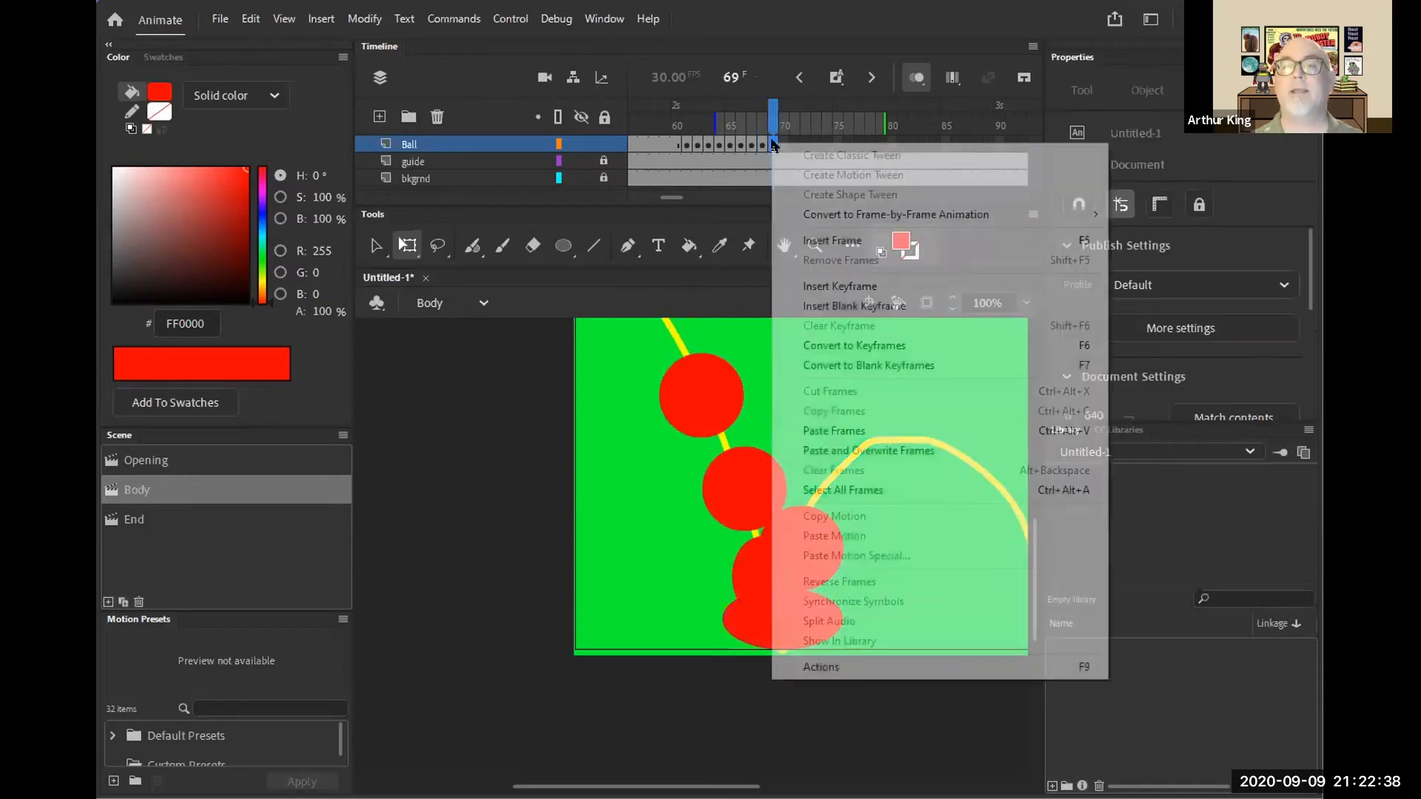
pyautogui.click(861, 285)
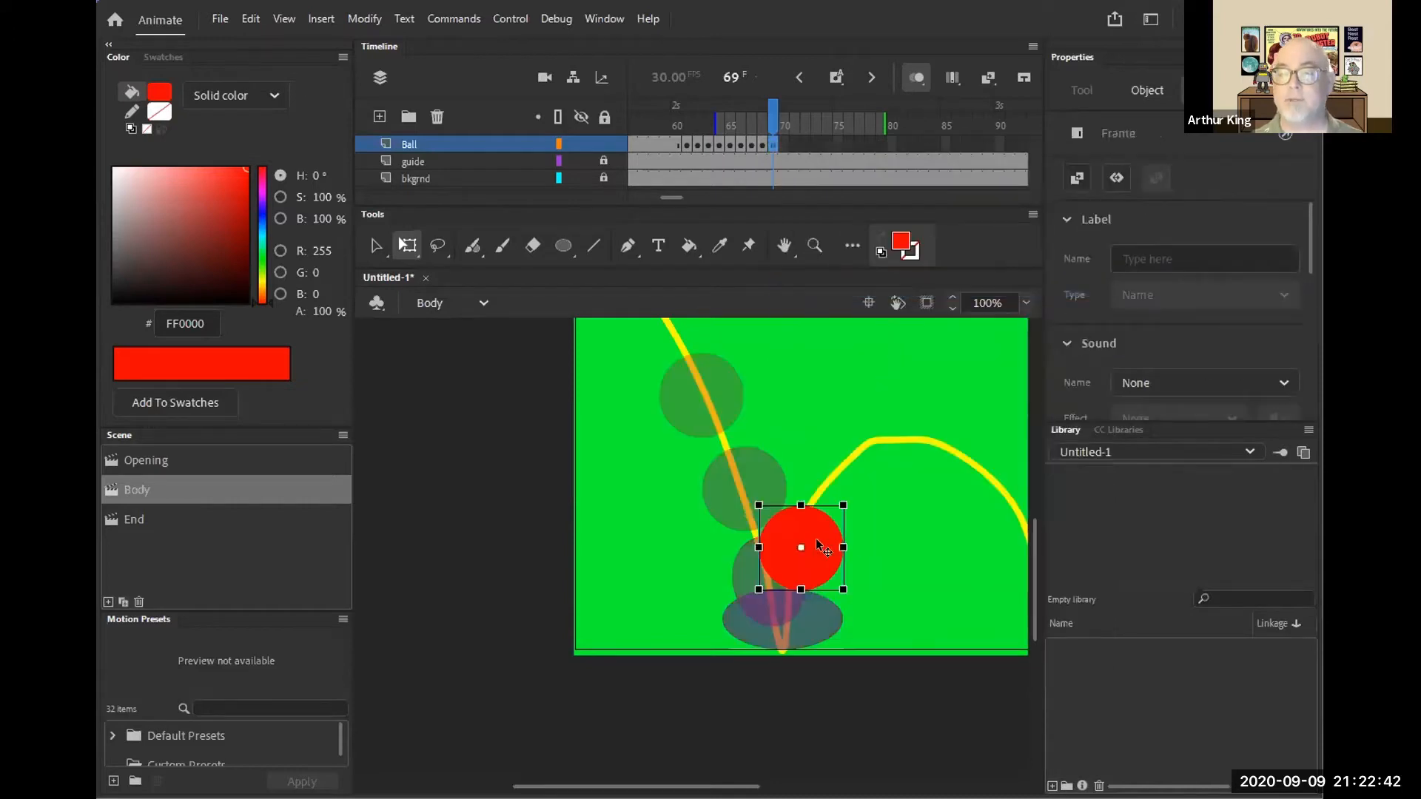
pyautogui.moveTo(807, 555); pyautogui.dragTo(841, 476)
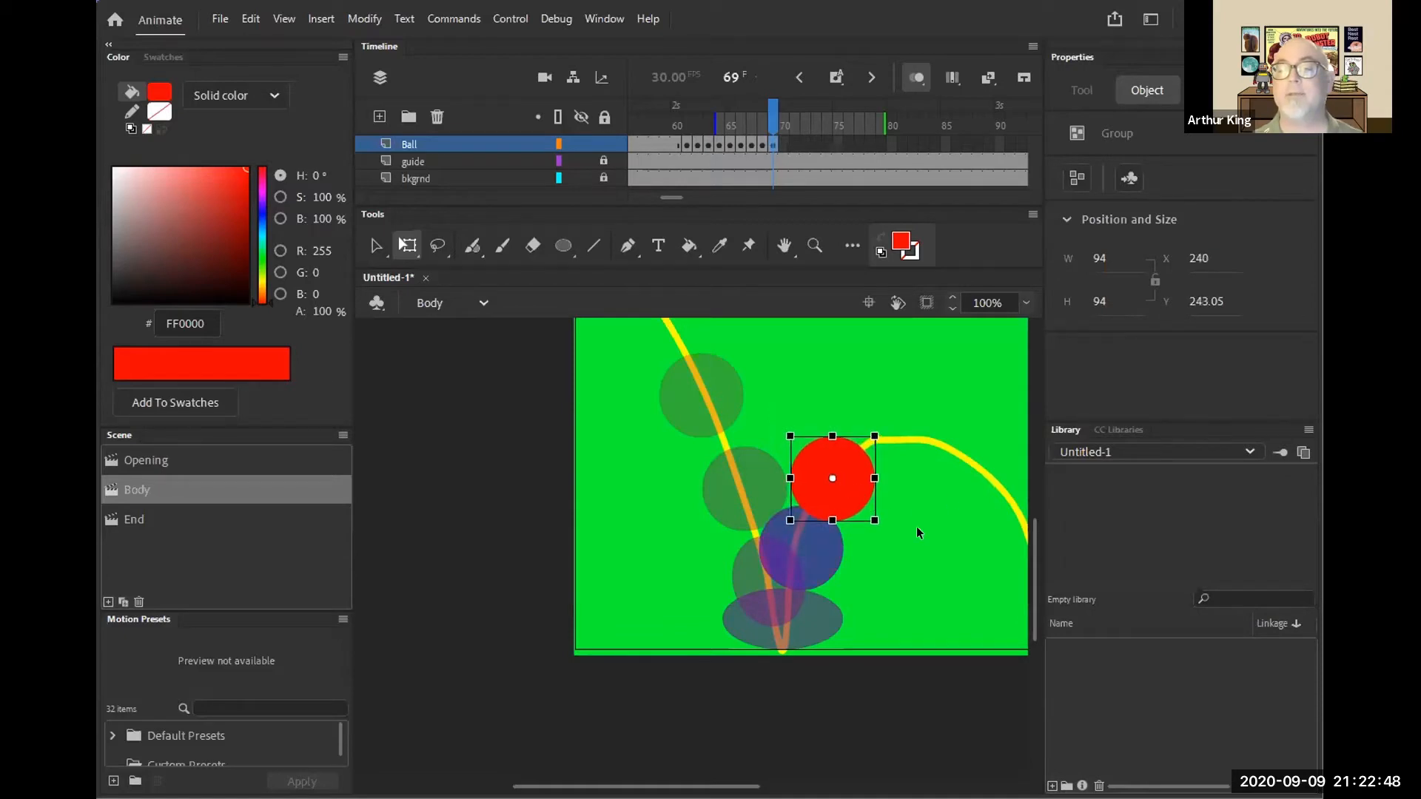
# - Insert a keyframe at frame 70 and move the ball farther up the guide to about X 282, Y 196
pyautogui.rightClick(783, 143)
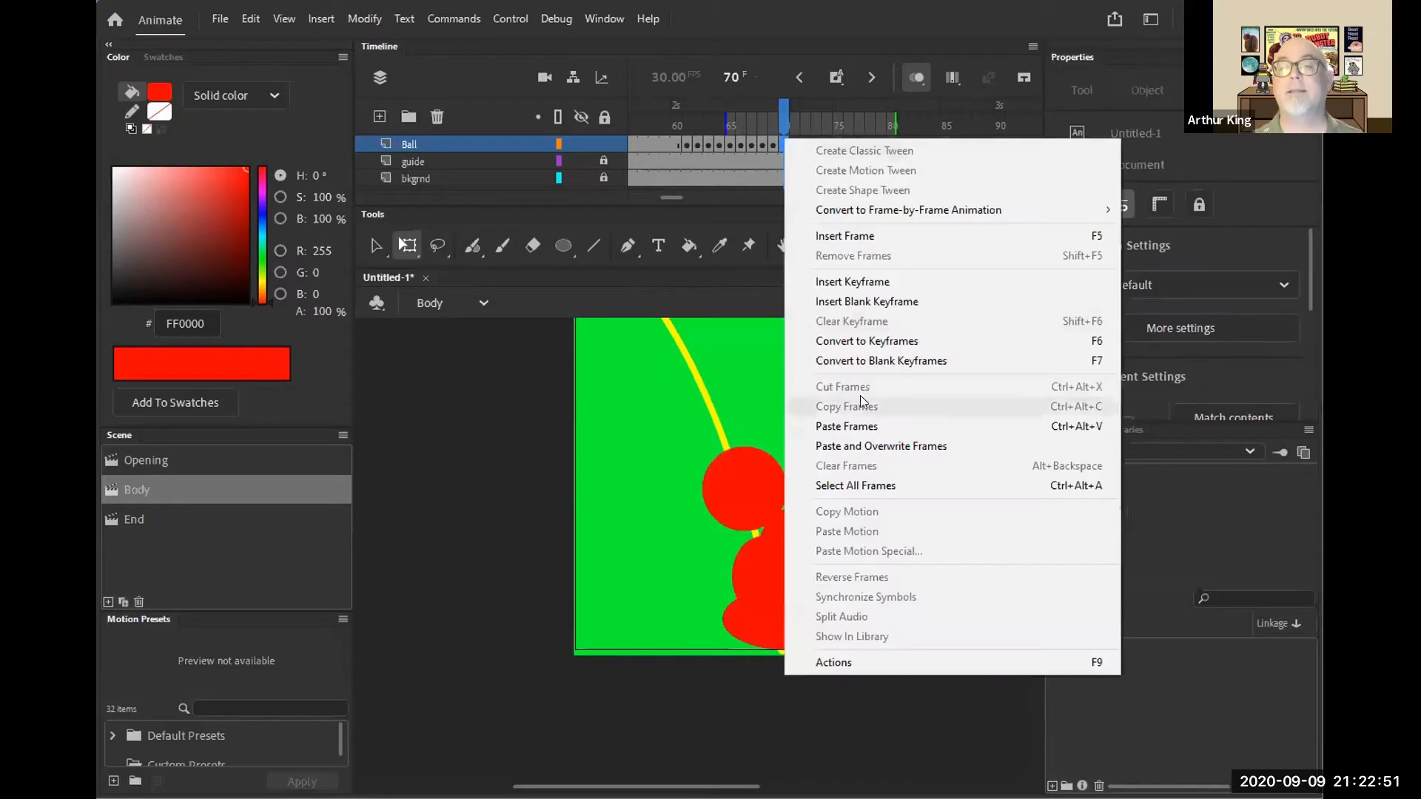
pyautogui.click(855, 285)
pyautogui.moveTo(851, 477); pyautogui.dragTo(871, 441)
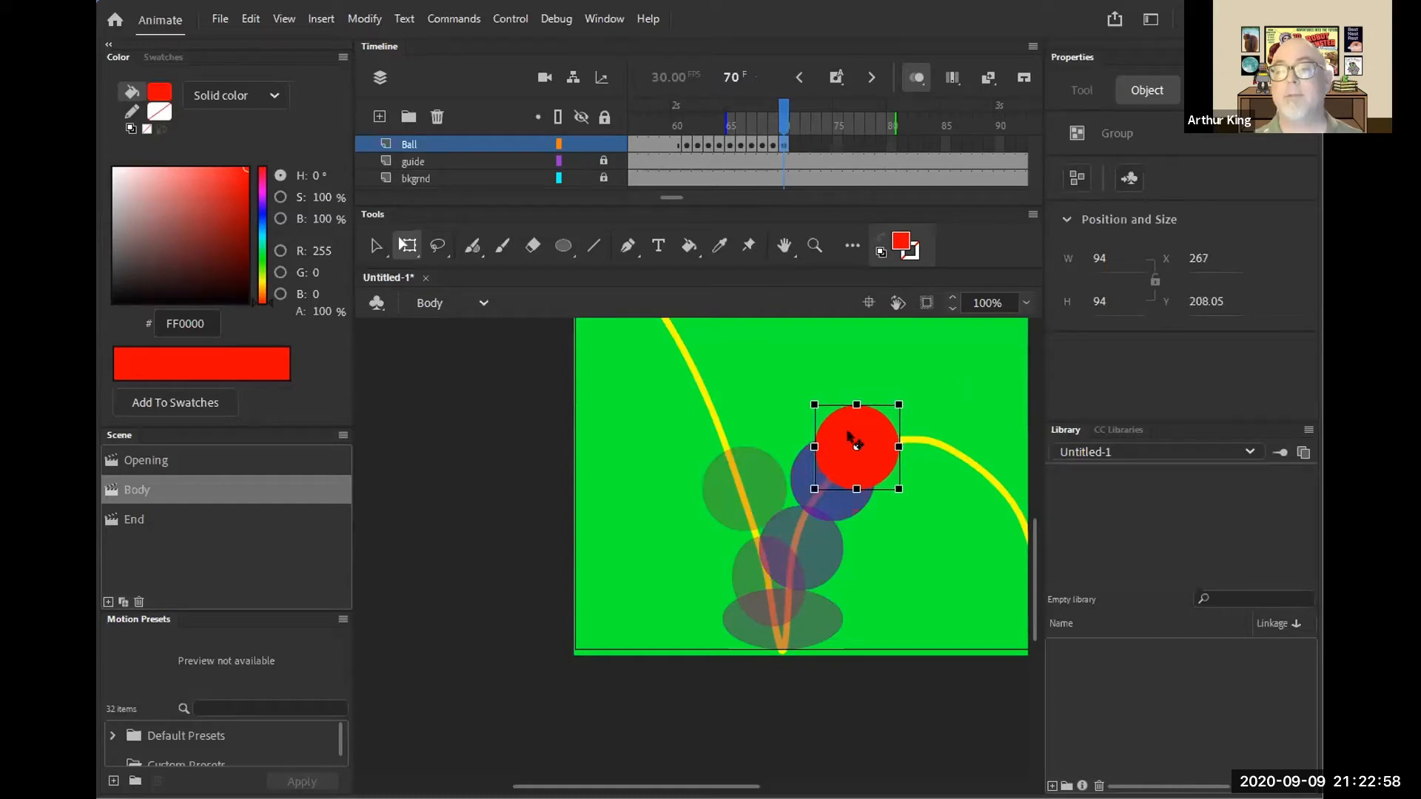
pyautogui.moveTo(873, 433); pyautogui.dragTo(881, 424)
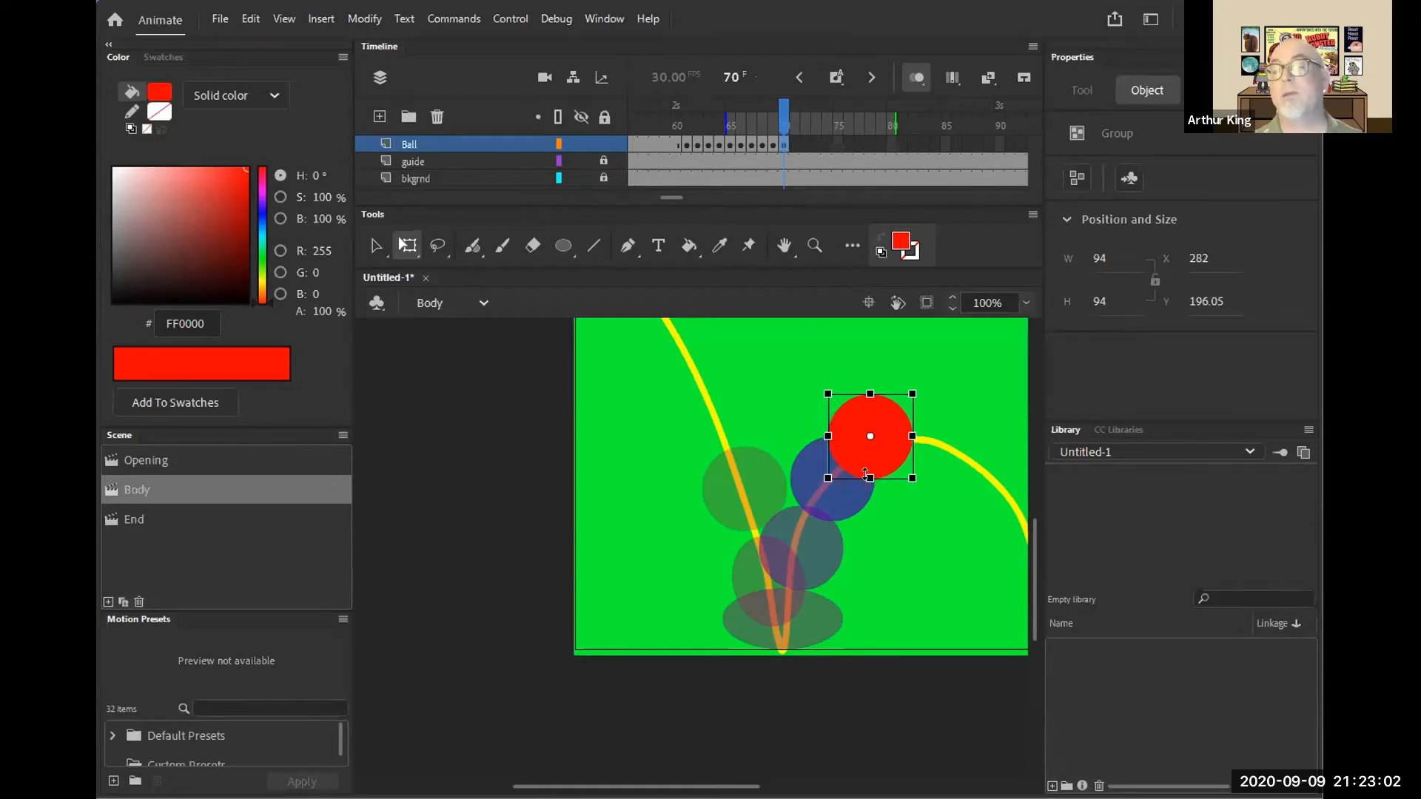
# - Insert a keyframe at frame 71 and move the ball to the crest of the bounce at about X 325, Y 188
pyautogui.rightClick(792, 145)
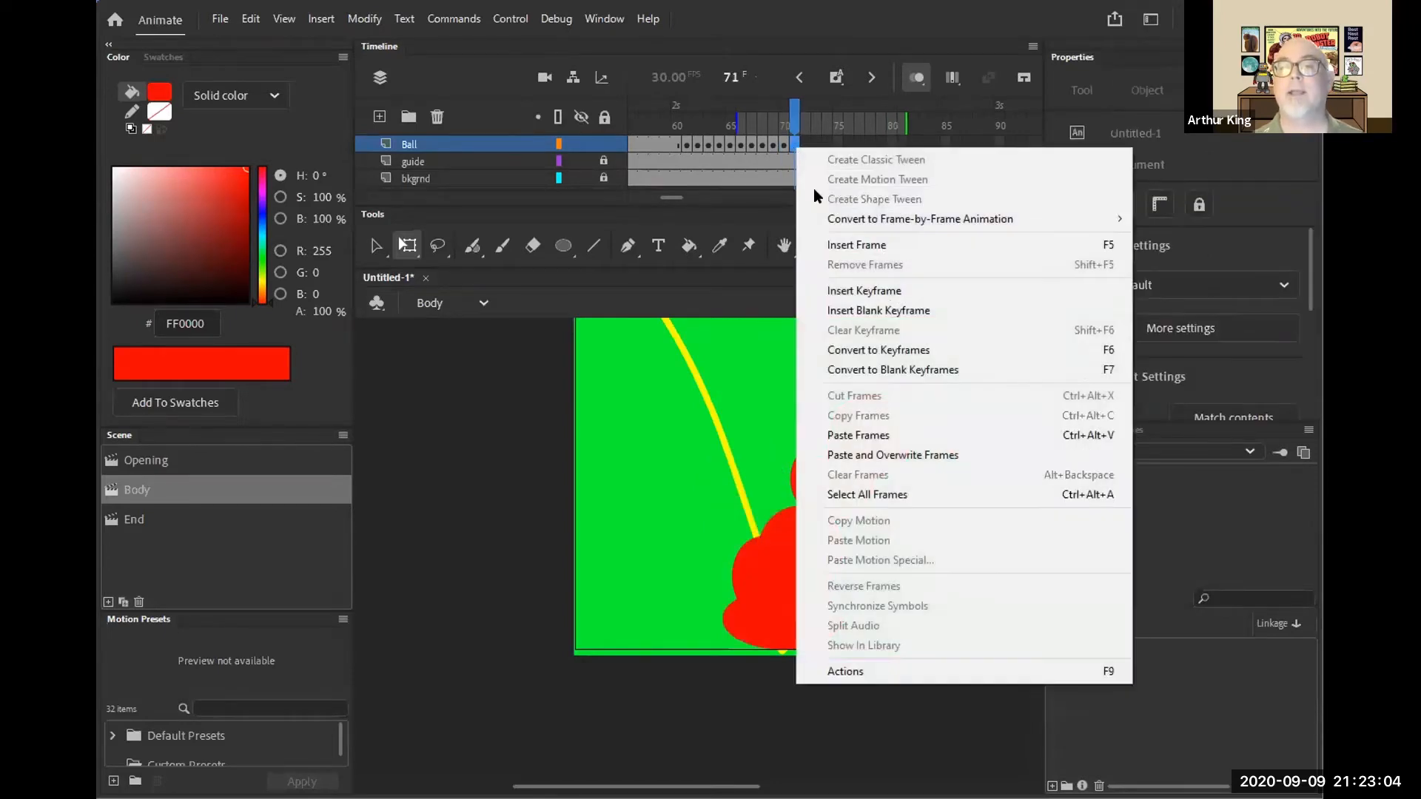
pyautogui.click(863, 290)
pyautogui.moveTo(886, 437); pyautogui.dragTo(924, 431)
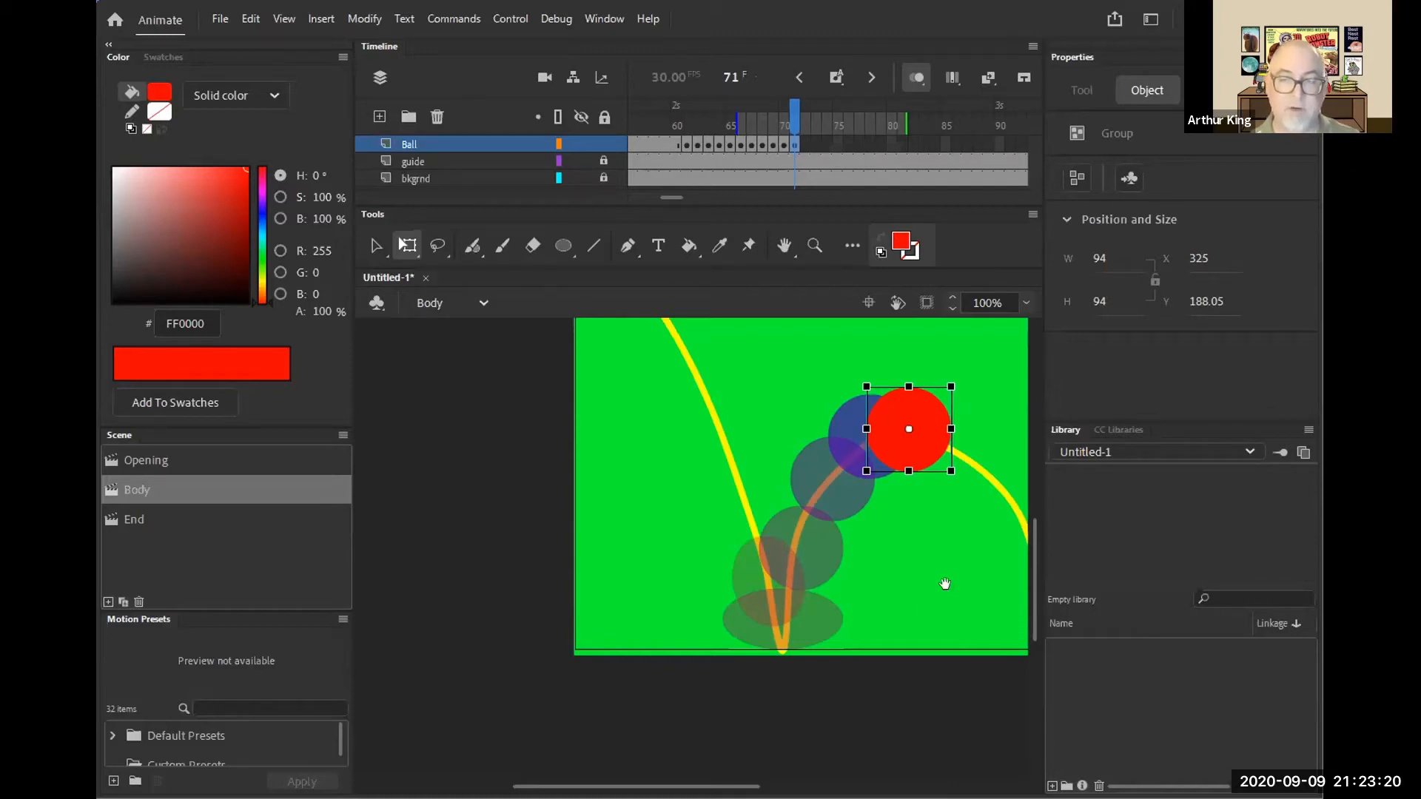
# - Paste the copied round-ball frame at frame 72 and move the ball just past the crest to about X 379, Y 206
pyautogui.moveTo(983, 558); pyautogui.dragTo(729, 634)
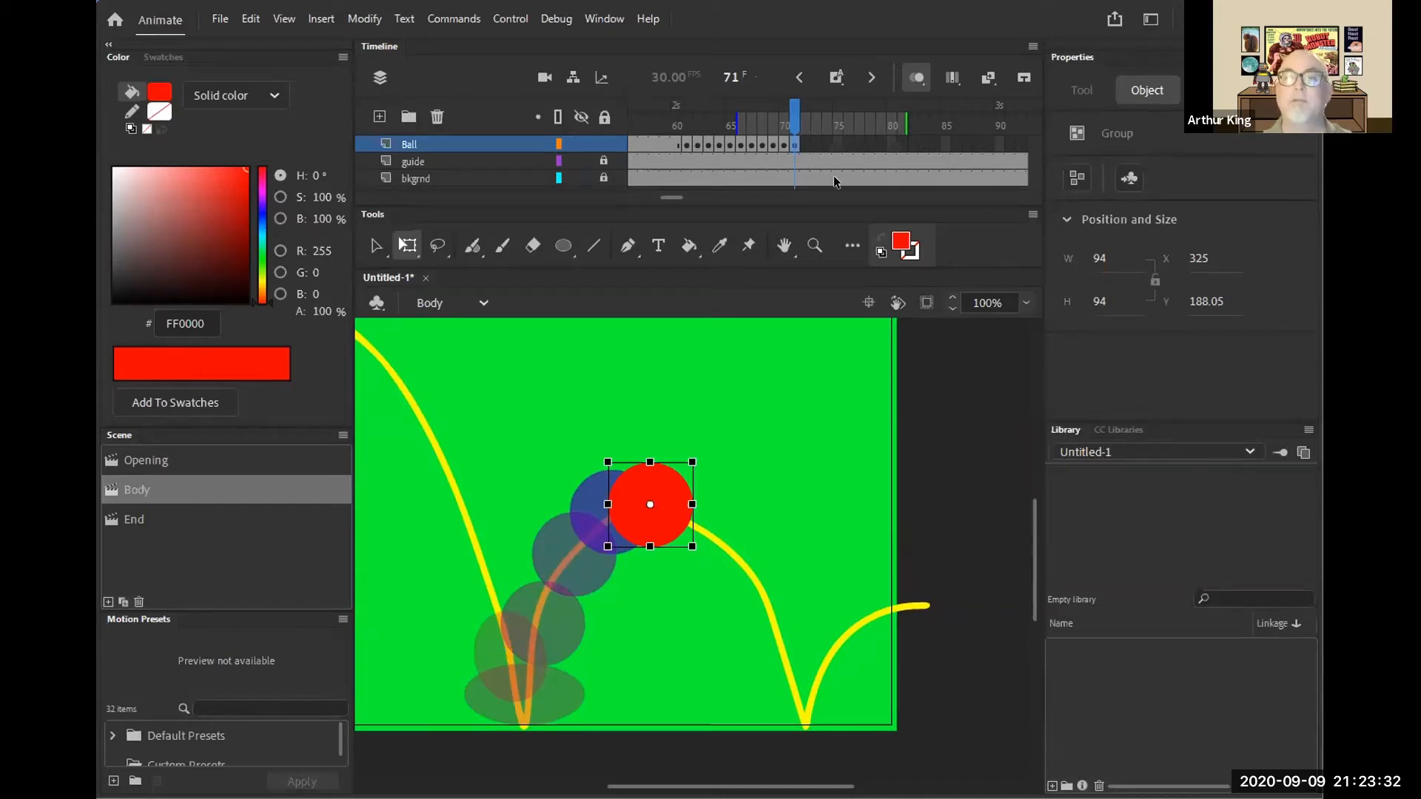
pyautogui.rightClick(803, 145)
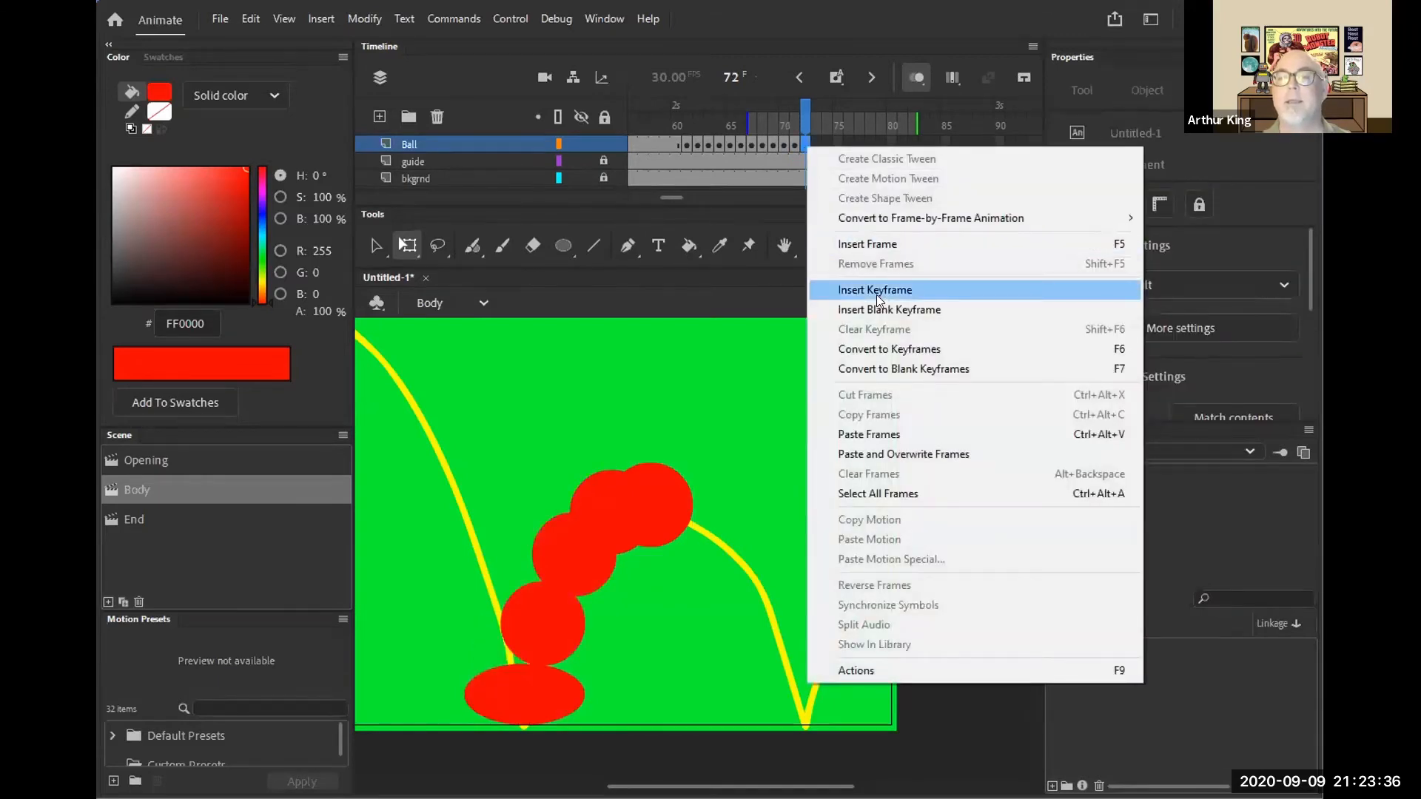
pyautogui.click(875, 434)
pyautogui.moveTo(488, 548); pyautogui.dragTo(705, 512)
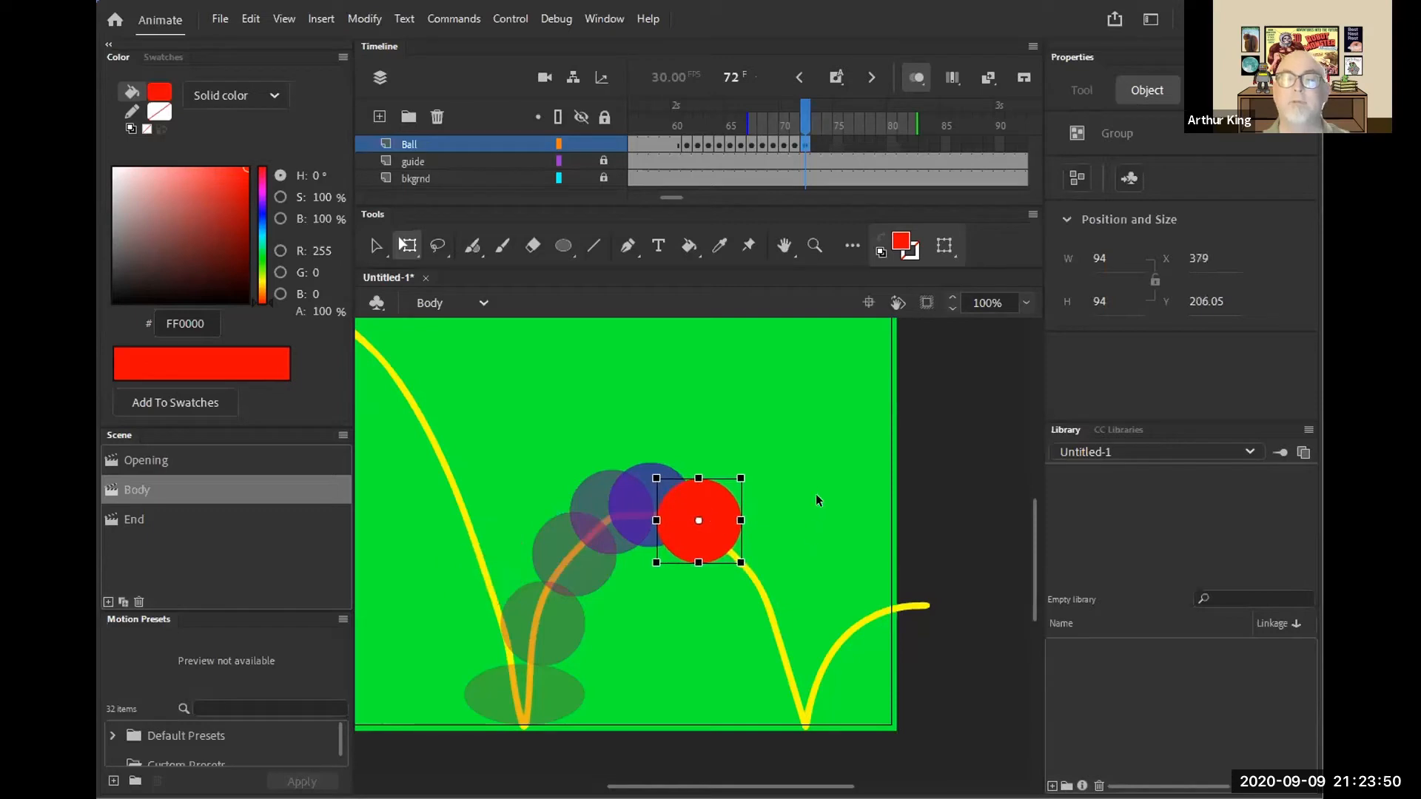
# - Paste the copied round-ball frame at frame 73 and move the ball down the guide to about X 433, Y 259
pyautogui.click(815, 144)
pyautogui.rightClick(817, 141)
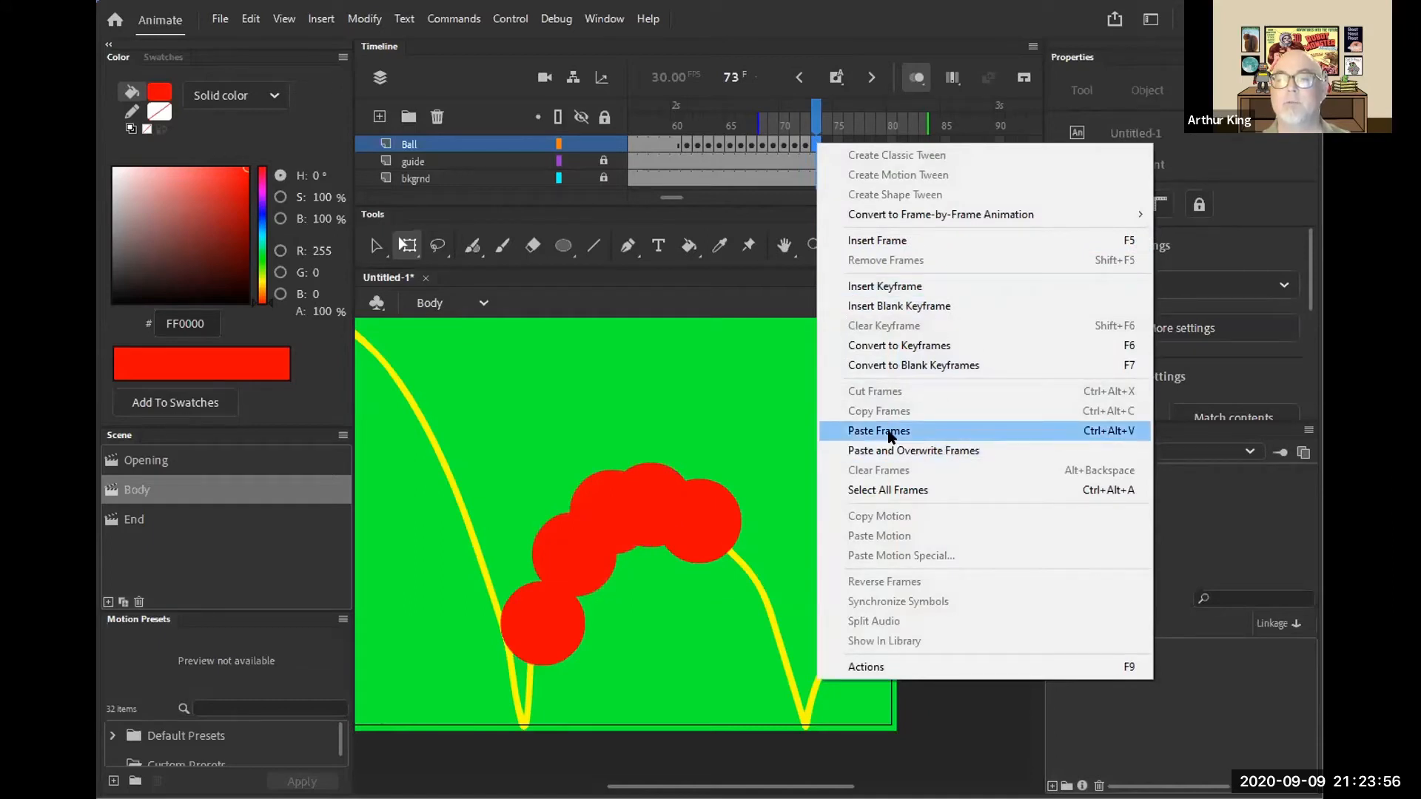
pyautogui.click(890, 436)
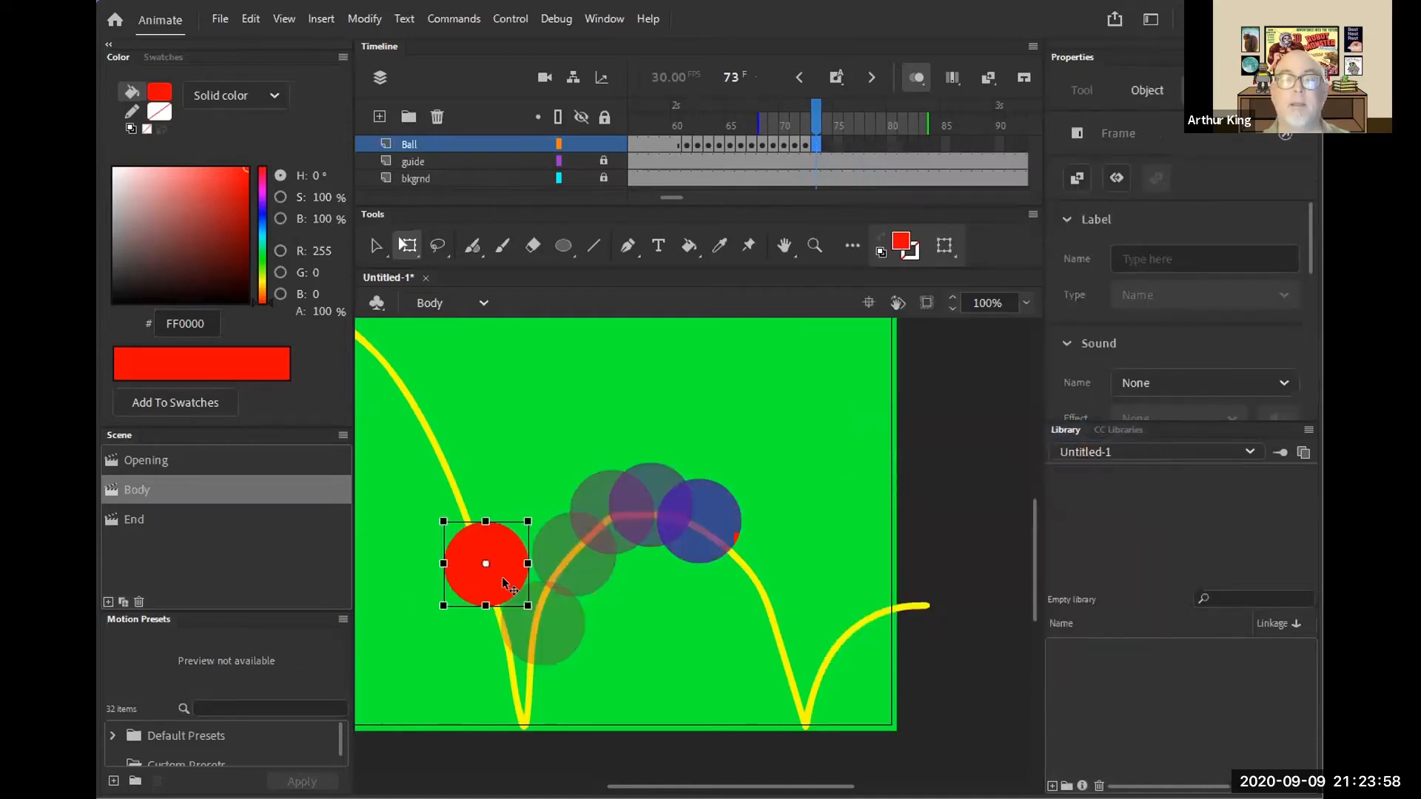
pyautogui.moveTo(497, 573); pyautogui.dragTo(762, 575)
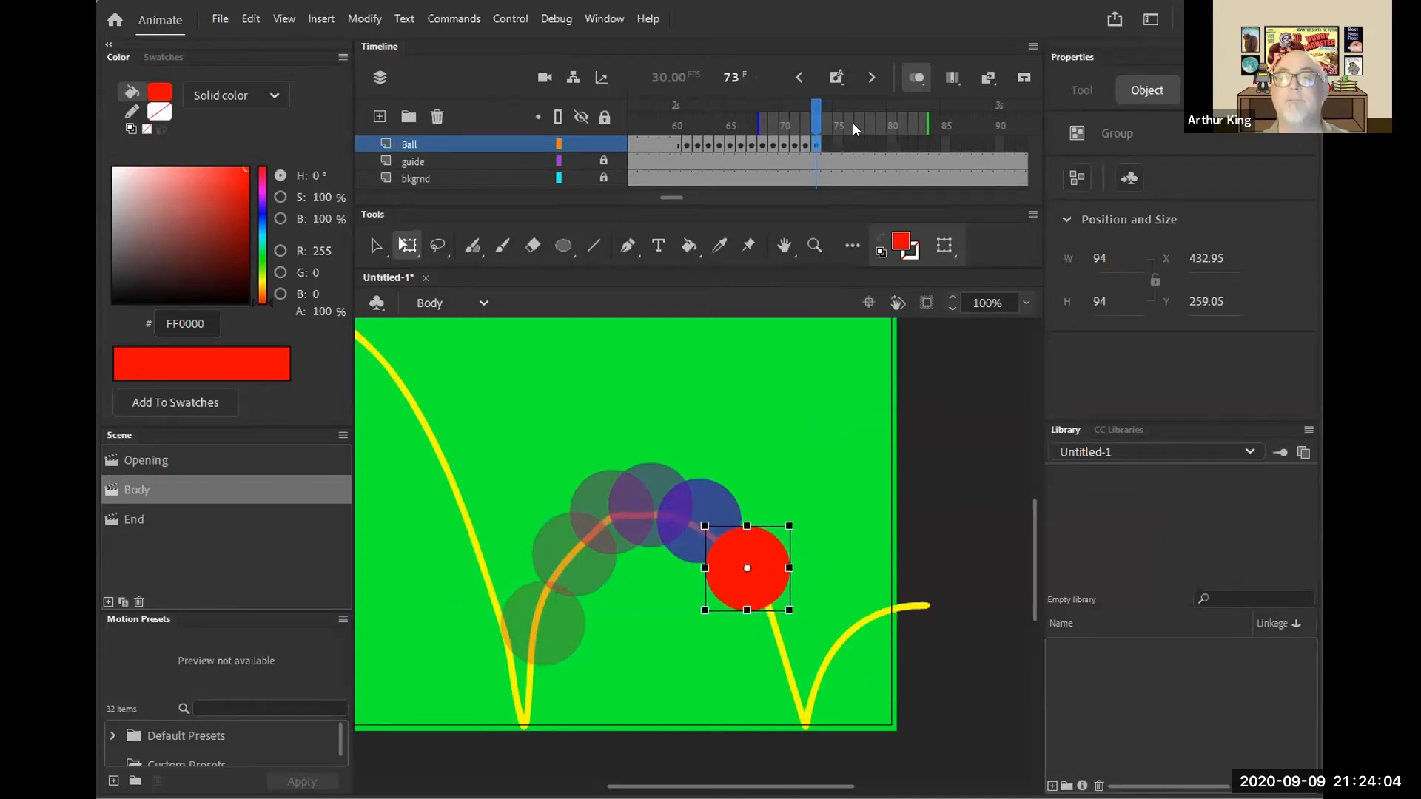
# - Paste the copied round-ball frame at frame 74 and move the ball farther down the guide to about X 470, Y 345
pyautogui.rightClick(827, 148)
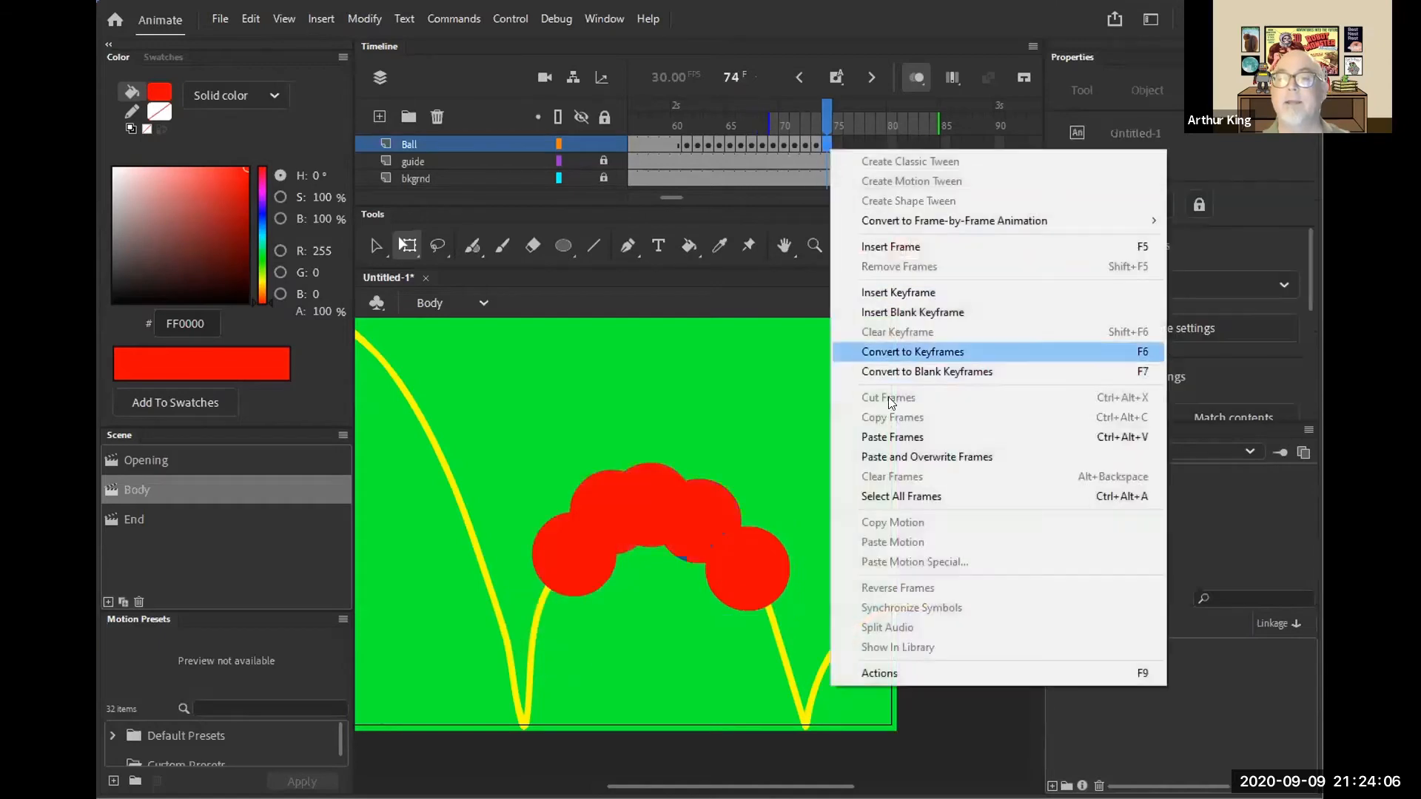
pyautogui.click(888, 440)
pyautogui.moveTo(503, 556); pyautogui.dragTo(789, 631)
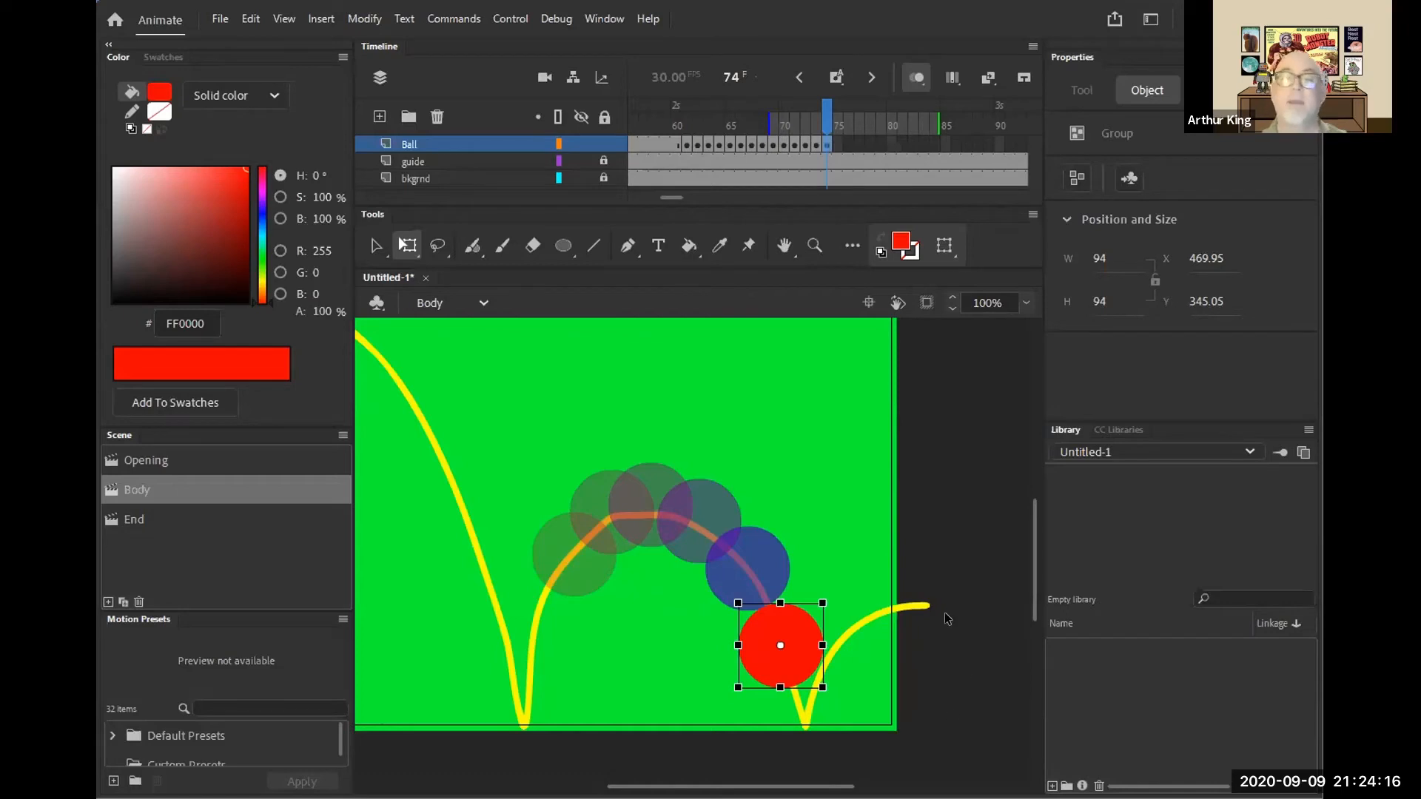
# - Copy frame 66 of the Ball layer, which holds the tilted, stretched ball
pyautogui.click(787, 145)
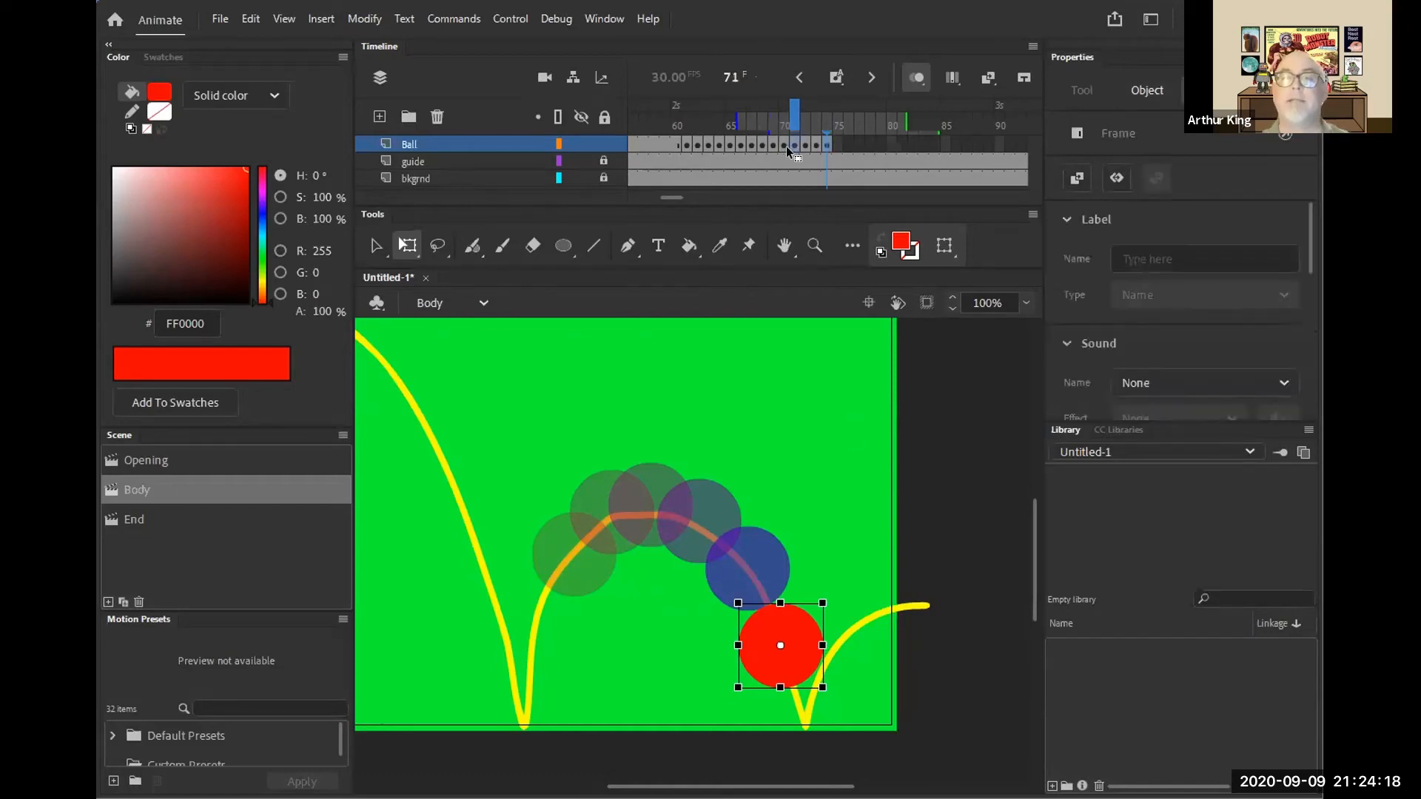
pyautogui.moveTo(785, 145); pyautogui.dragTo(752, 145)
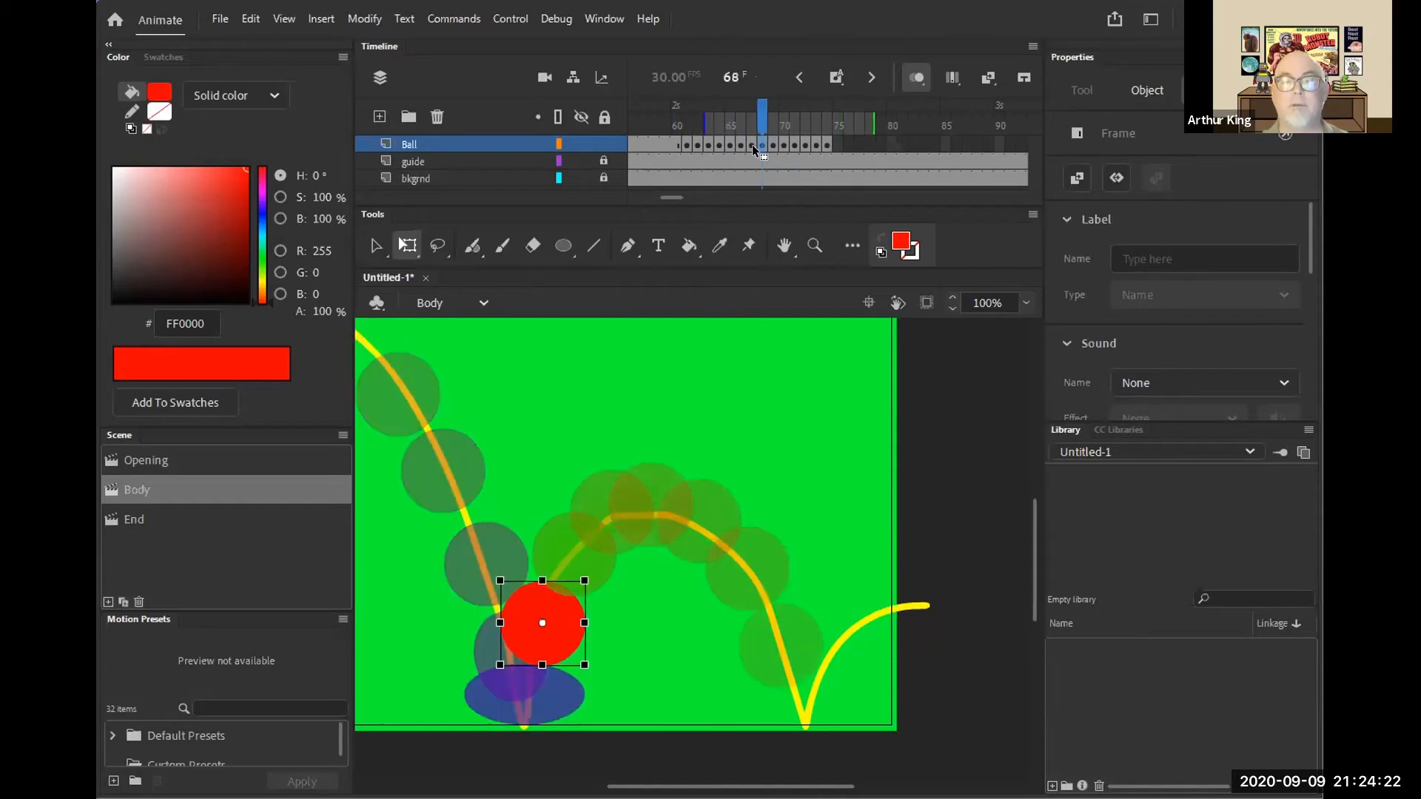
pyautogui.click(746, 141)
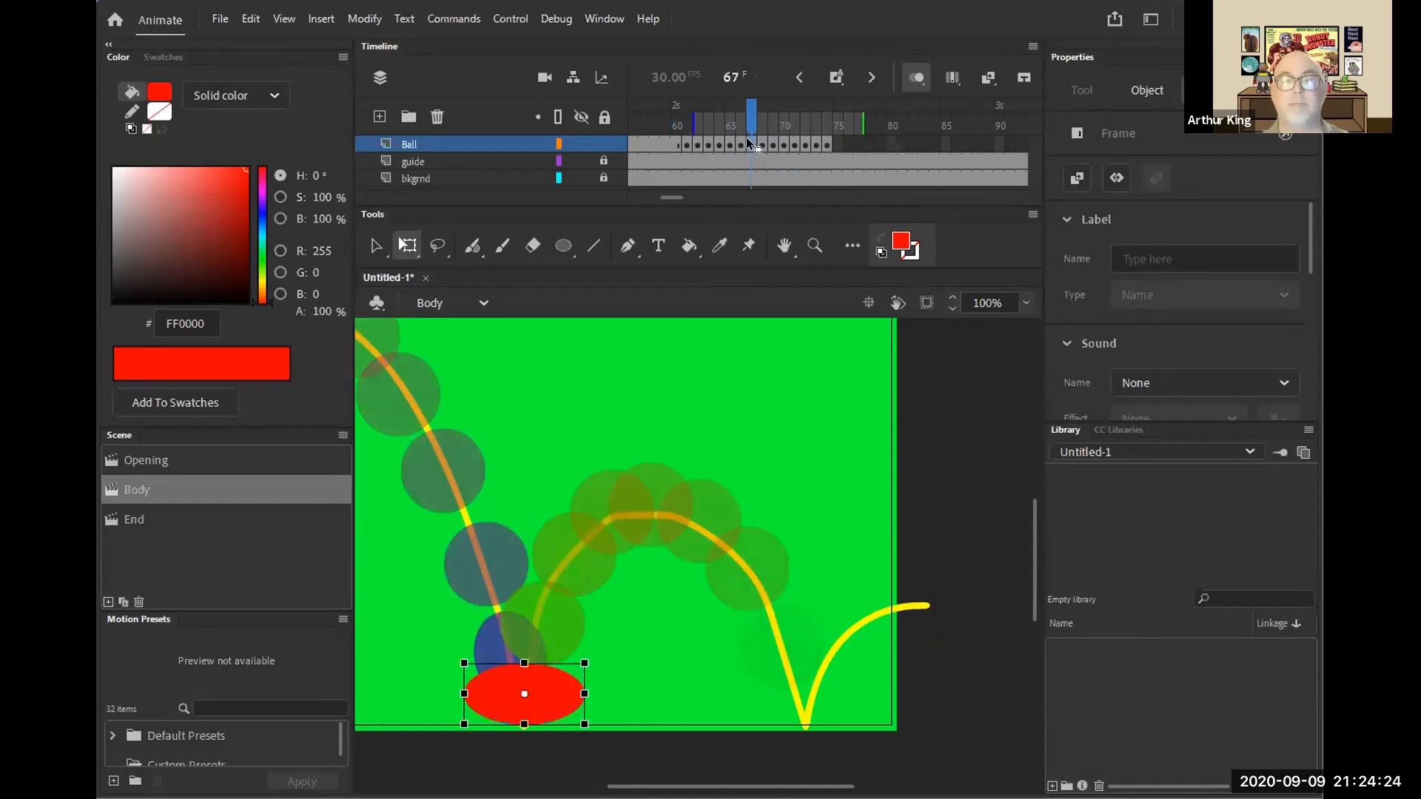
pyautogui.click(735, 141)
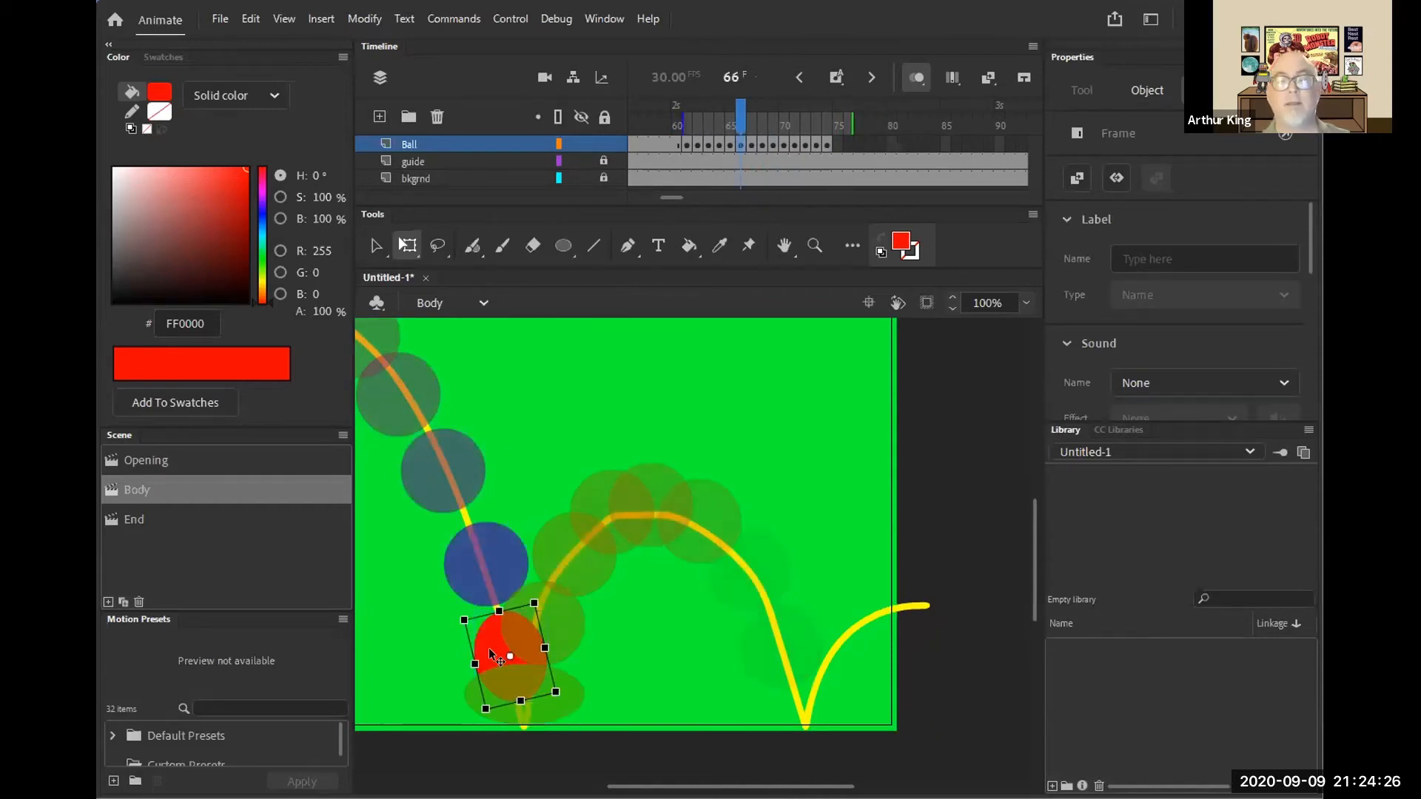
pyautogui.rightClick(736, 141)
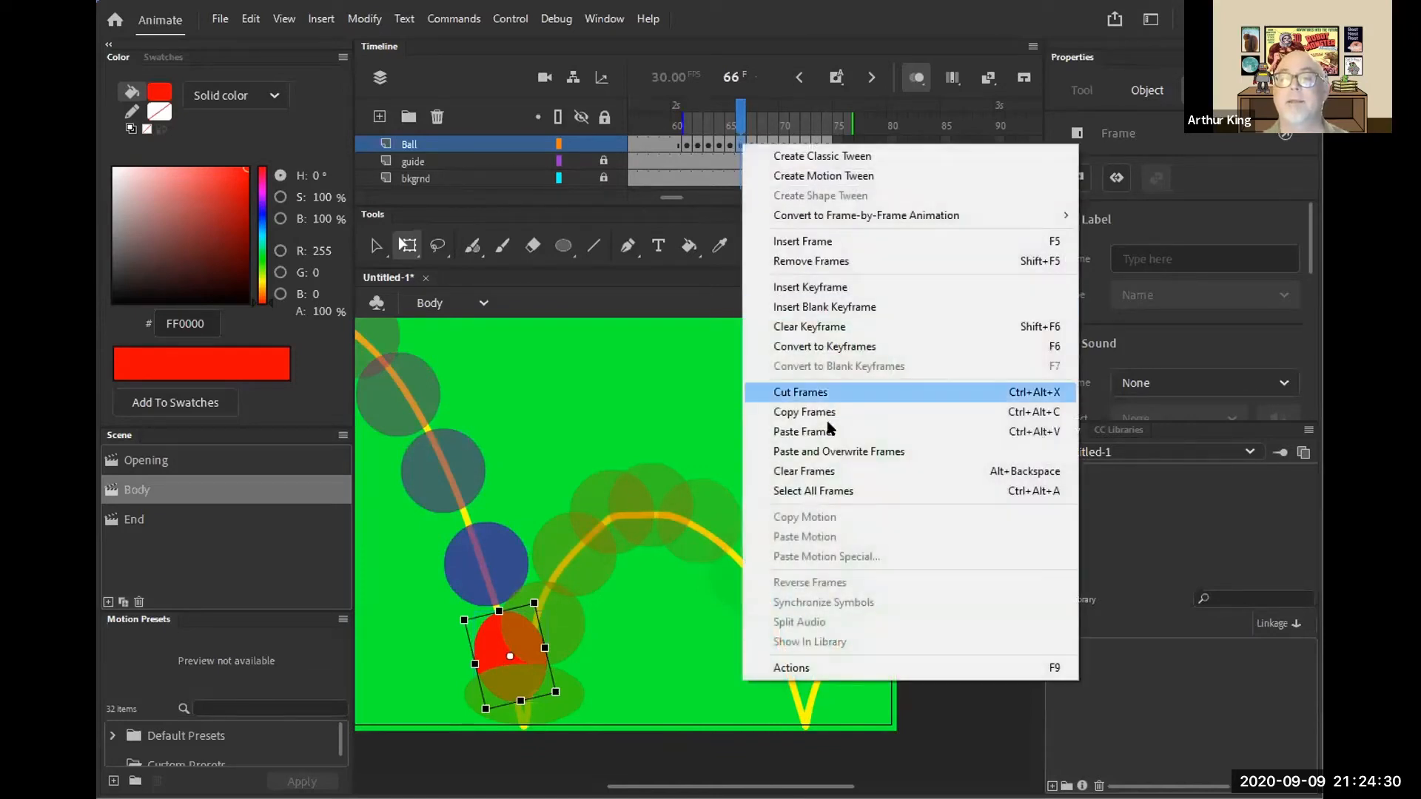
pyautogui.click(822, 411)
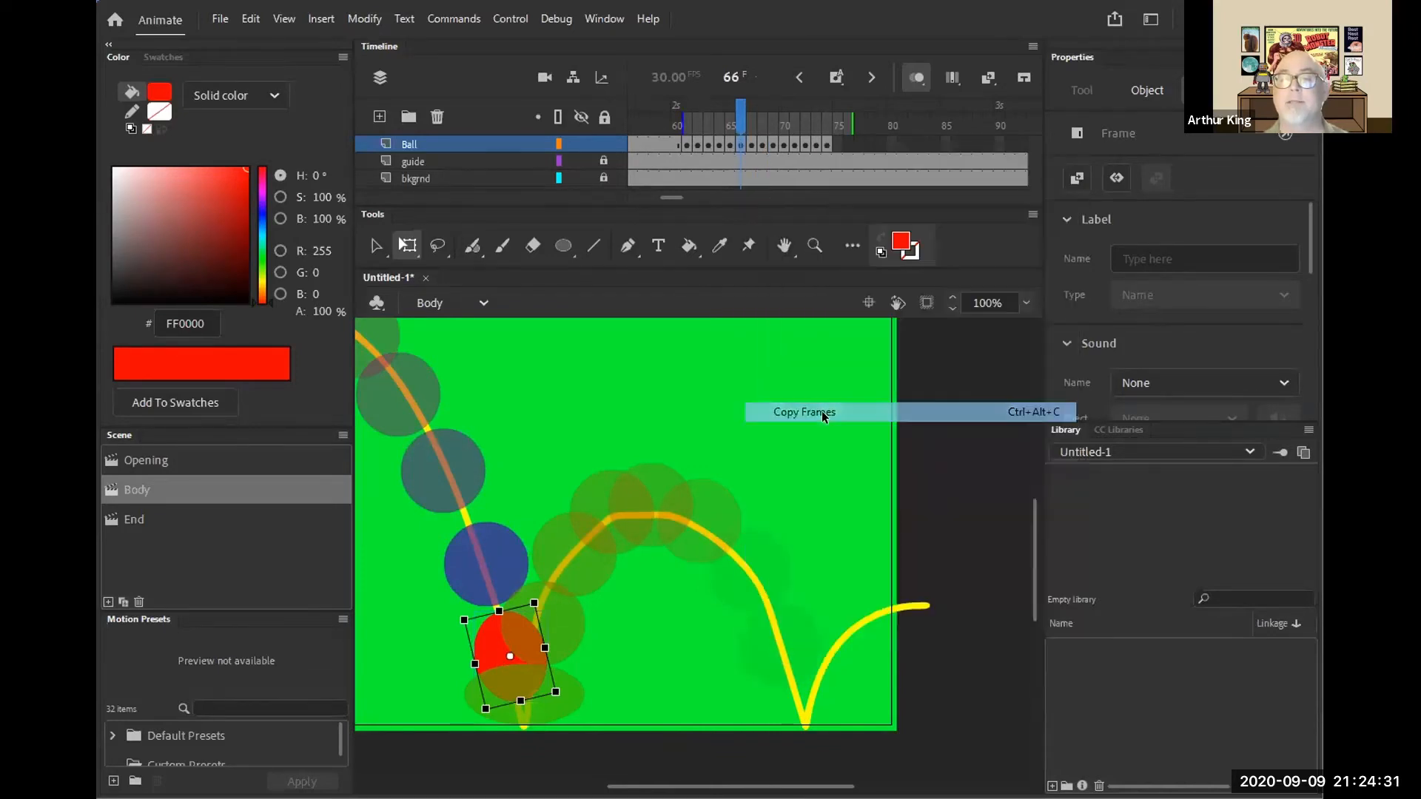
# - Paste the copied stretched-ball frame at frame 75 of the Ball layer
pyautogui.click(836, 144)
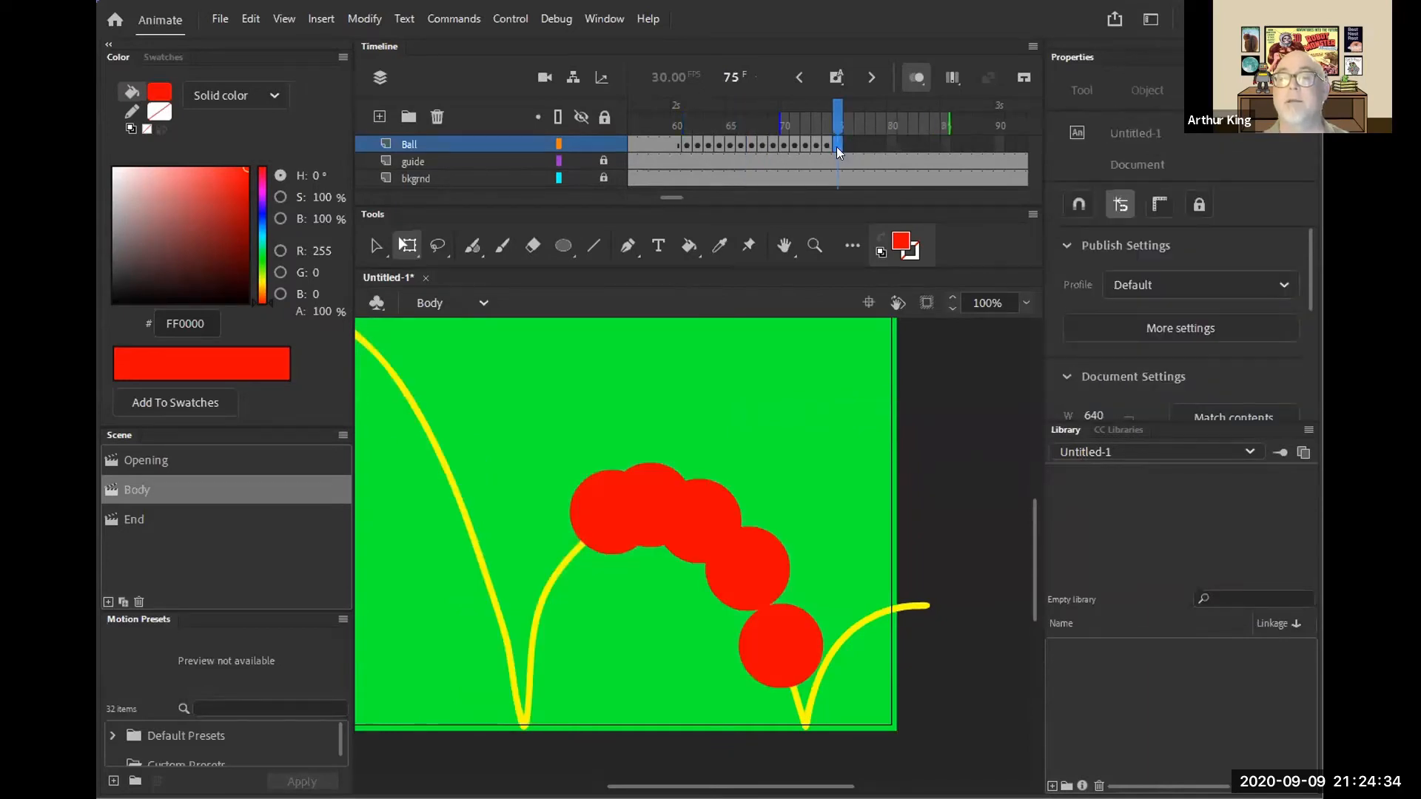
pyautogui.rightClick(837, 147)
pyautogui.click(890, 426)
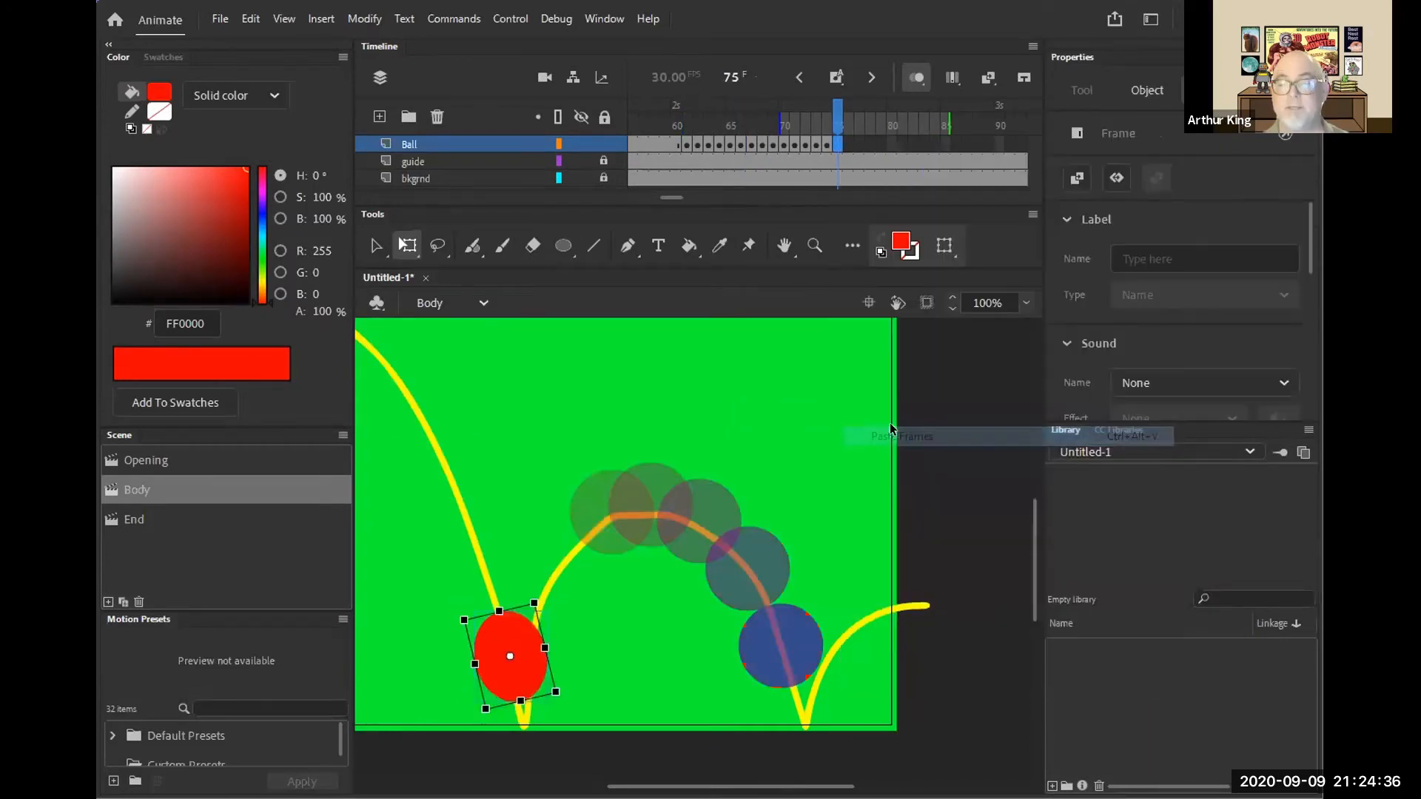
# - Rotate the pasted ellipse at frame 75 until its long axis is horizontal and place it on the second bounce point at about X 495, Y 400
pyautogui.moveTo(527, 664); pyautogui.dragTo(837, 685)
pyautogui.moveTo(848, 619); pyautogui.dragTo(735, 605)
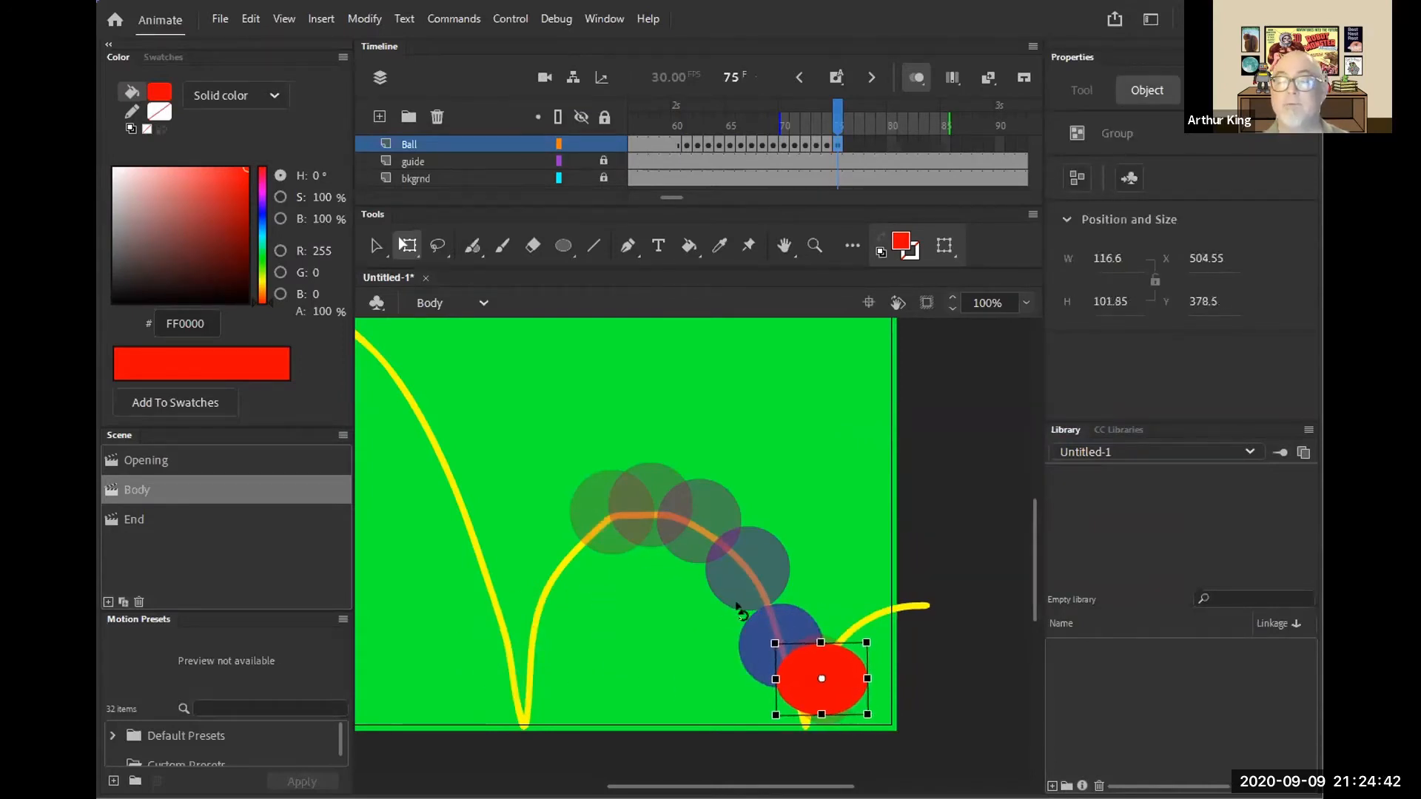
pyautogui.moveTo(839, 697); pyautogui.dragTo(823, 707)
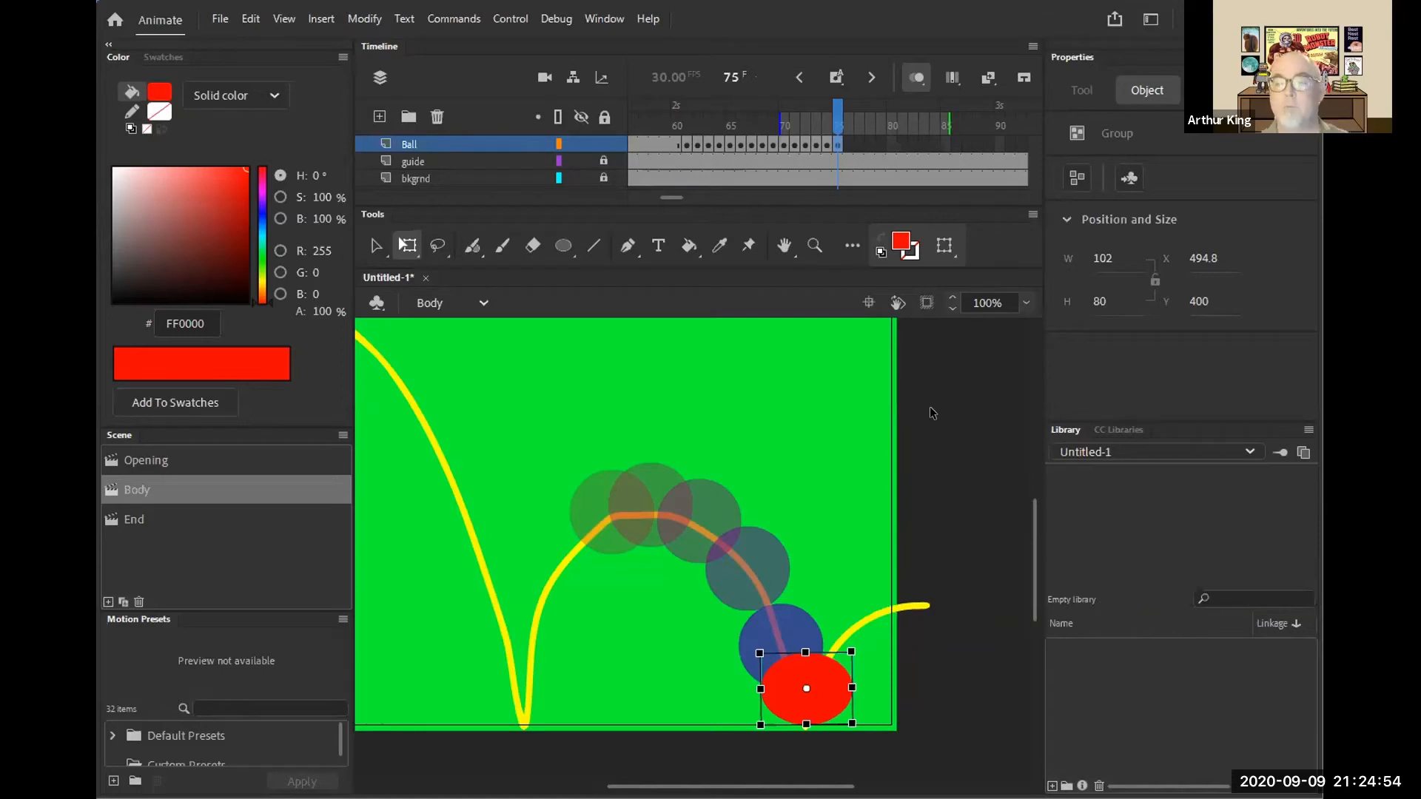
# - Copy frame 74 of the Ball layer, which holds the round ball
pyautogui.click(826, 146)
pyautogui.rightClick(827, 145)
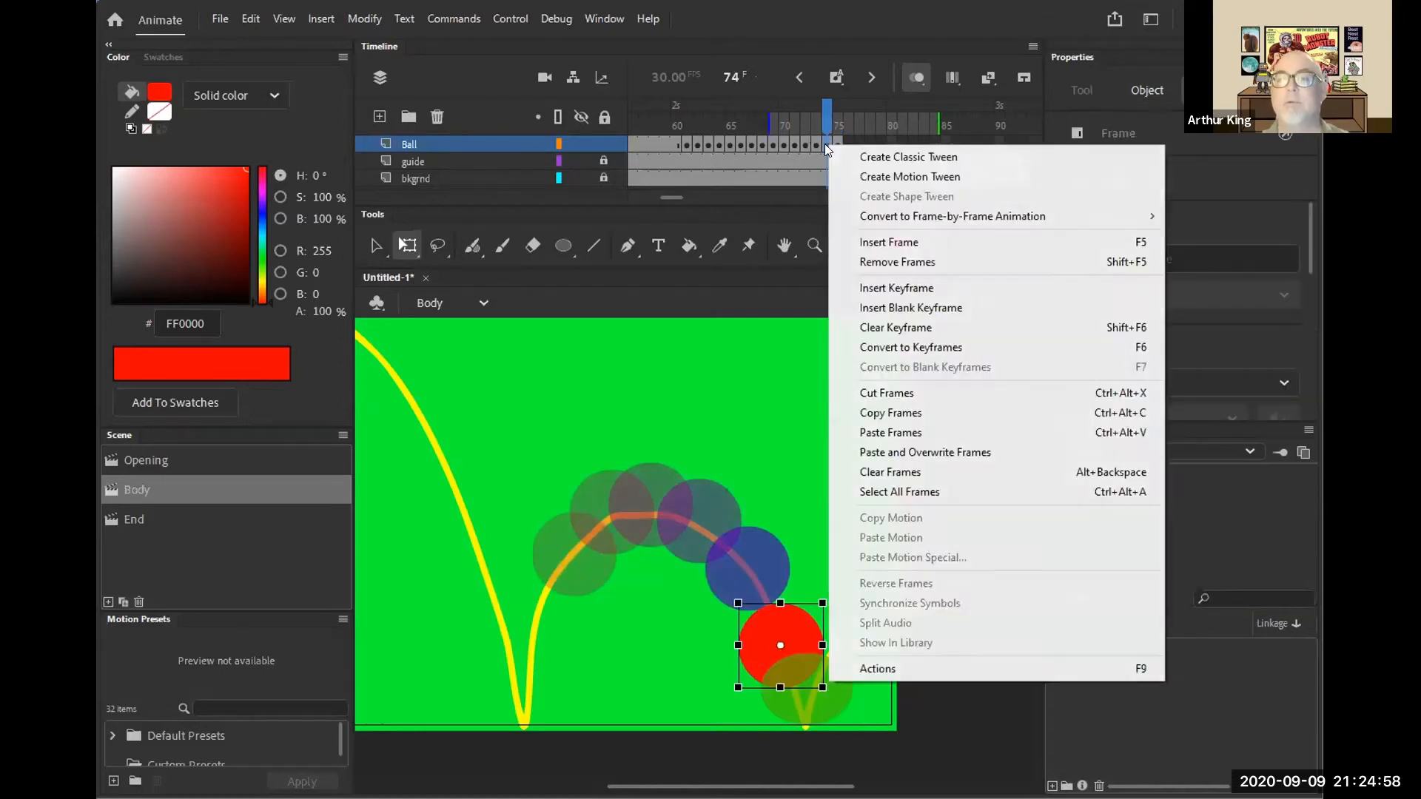
pyautogui.click(887, 407)
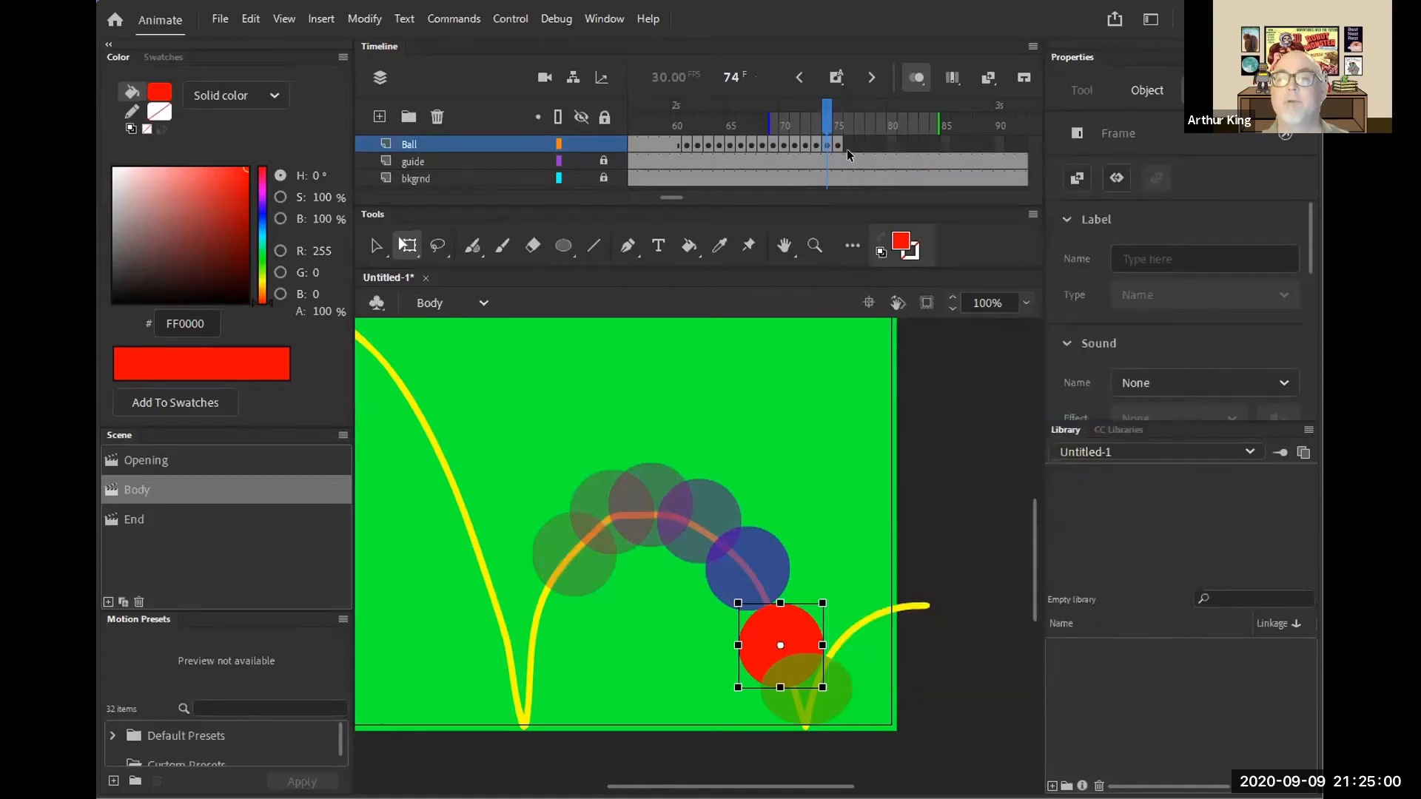
# - Paste the copied round-ball frame at frame 76 and move the ball up the guide's last arc to about X 546, Y 341
pyautogui.click(845, 144)
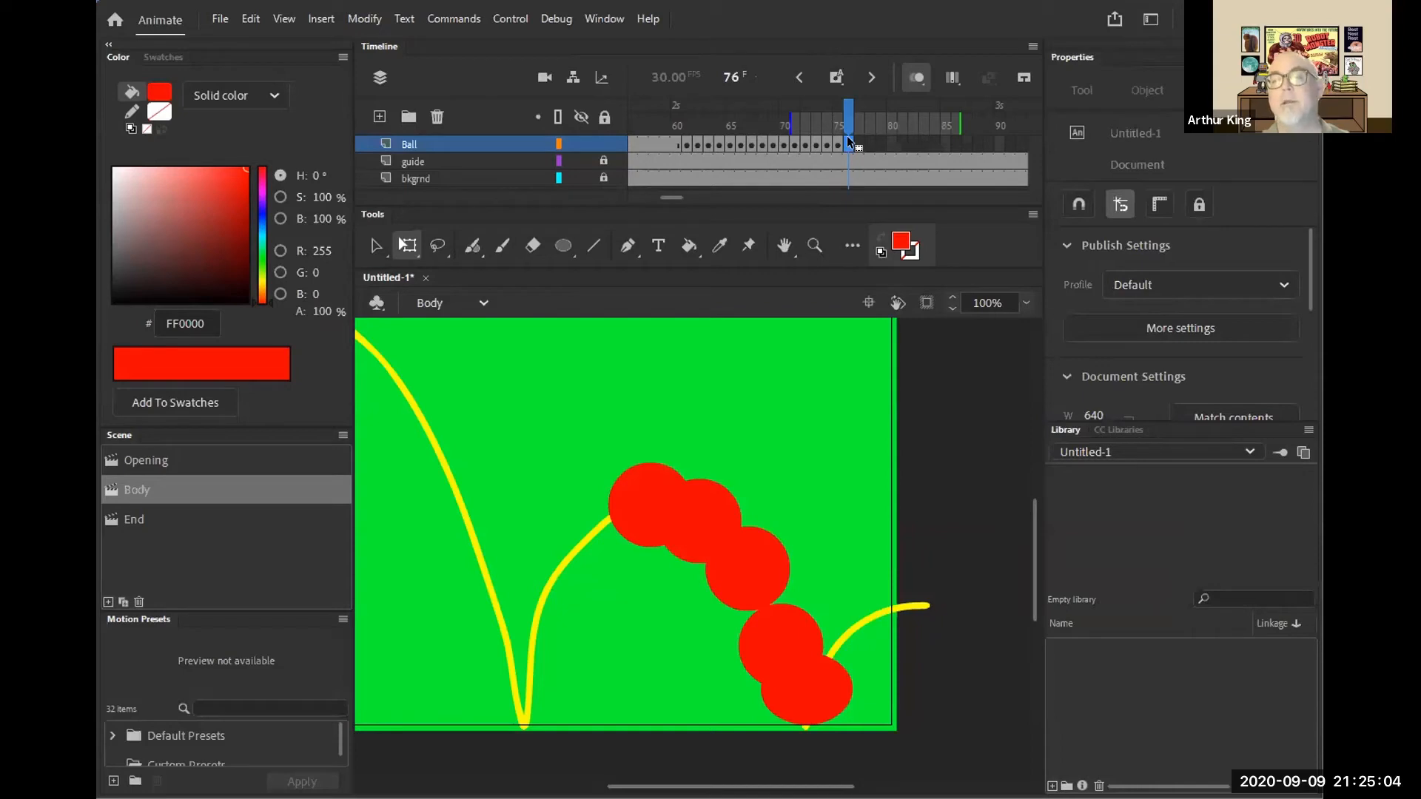
pyautogui.rightClick(846, 136)
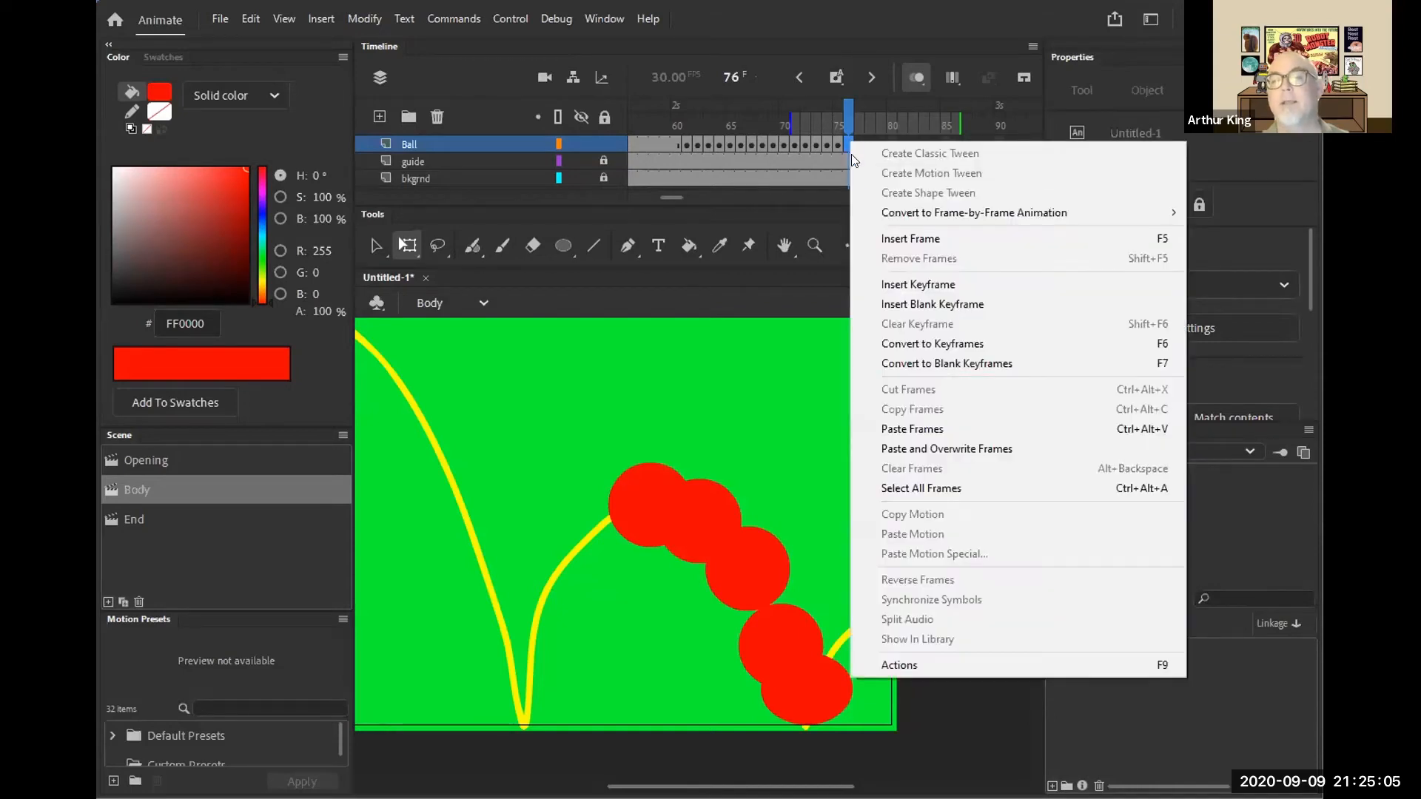
pyautogui.click(936, 429)
pyautogui.moveTo(799, 649); pyautogui.dragTo(869, 642)
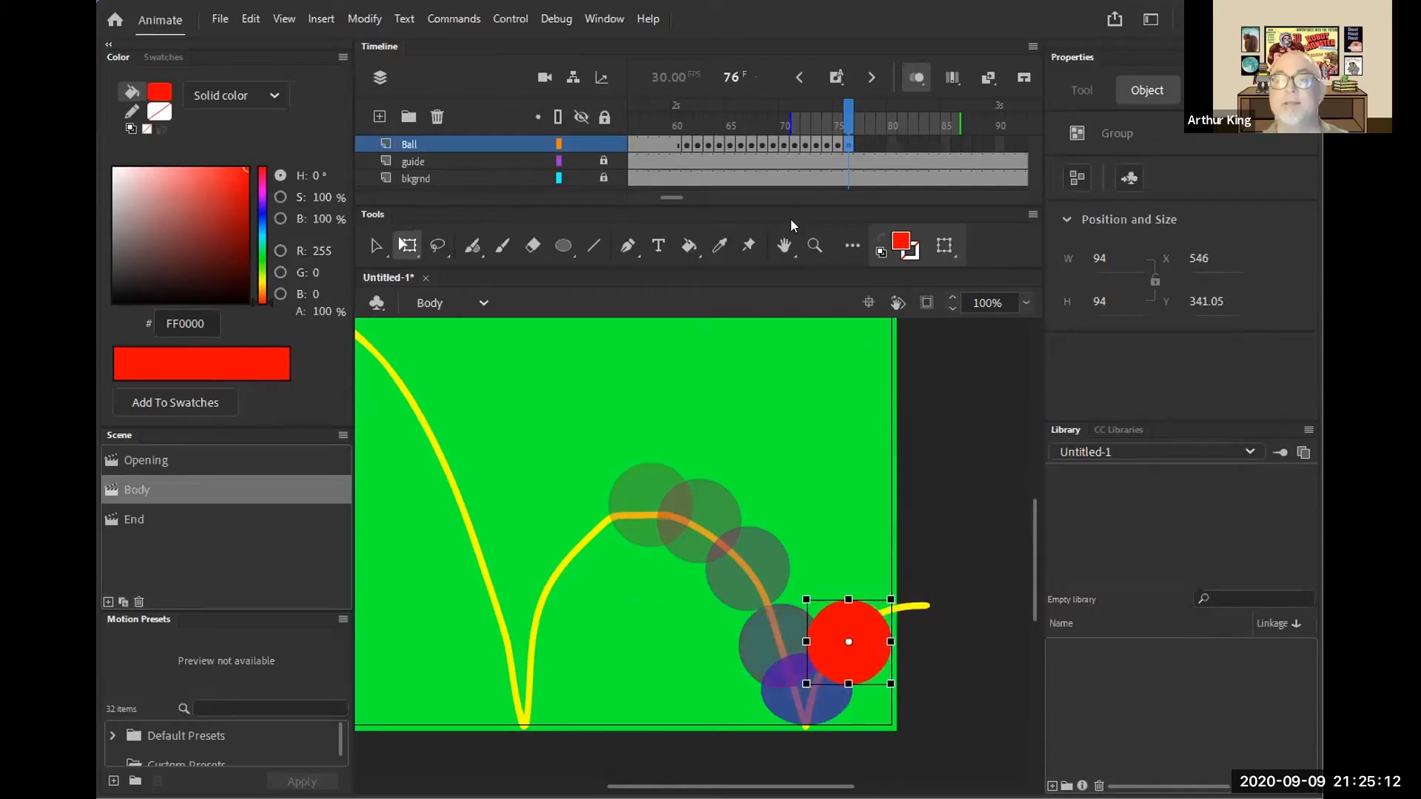
# - Paste the copied round-ball frame at frame 77 and move the ball farther along the guide to about X 589, Y 316
pyautogui.click(858, 144)
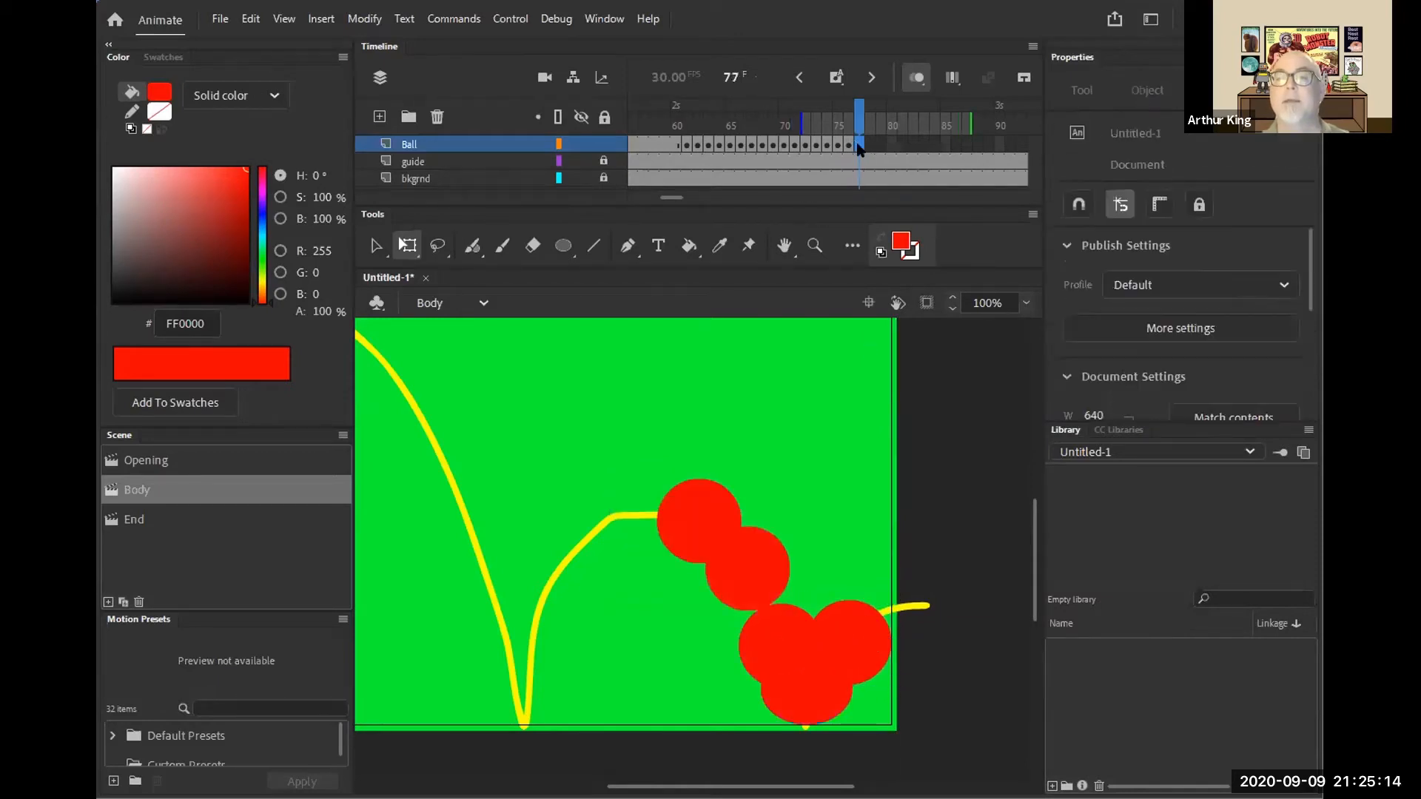
pyautogui.rightClick(858, 145)
pyautogui.click(920, 451)
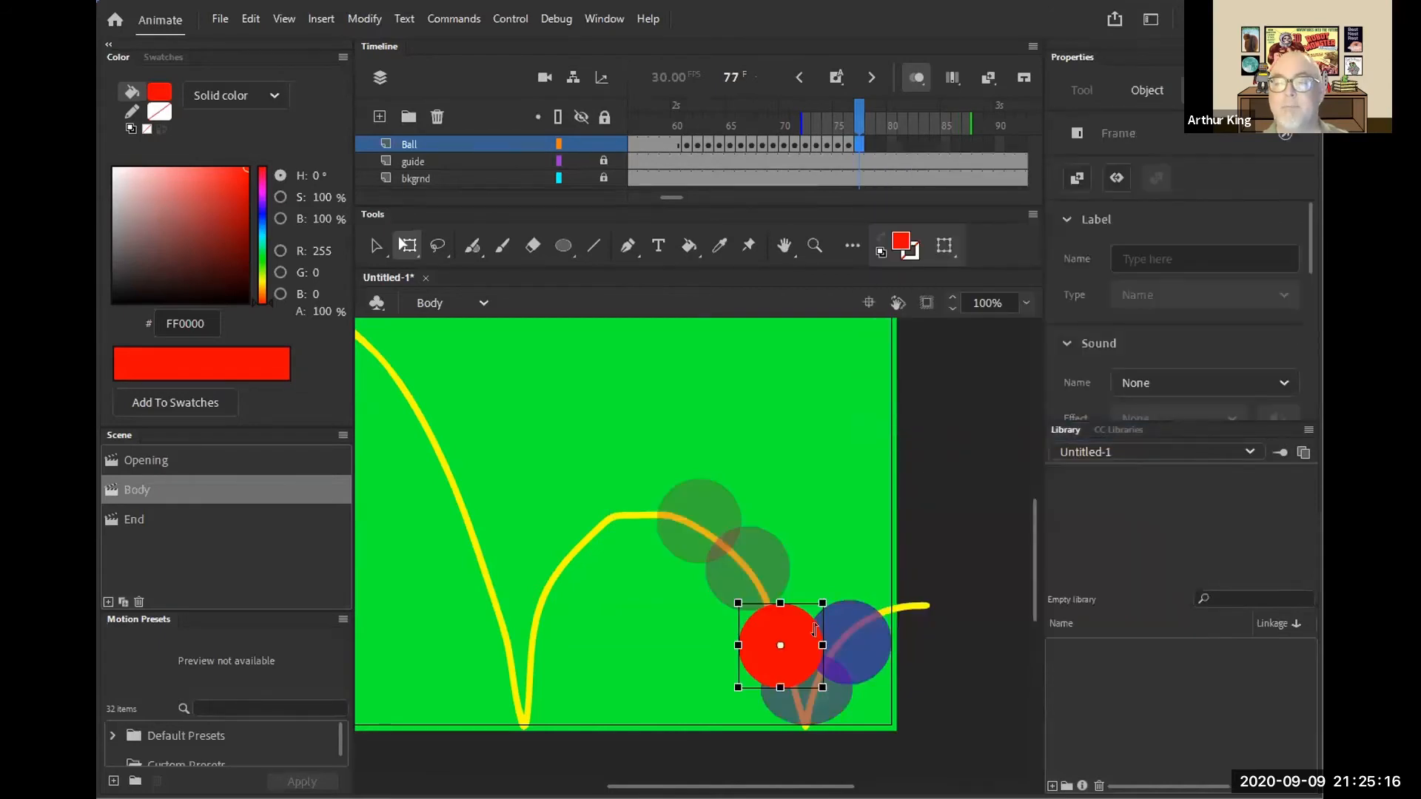
pyautogui.moveTo(817, 652); pyautogui.dragTo(909, 604)
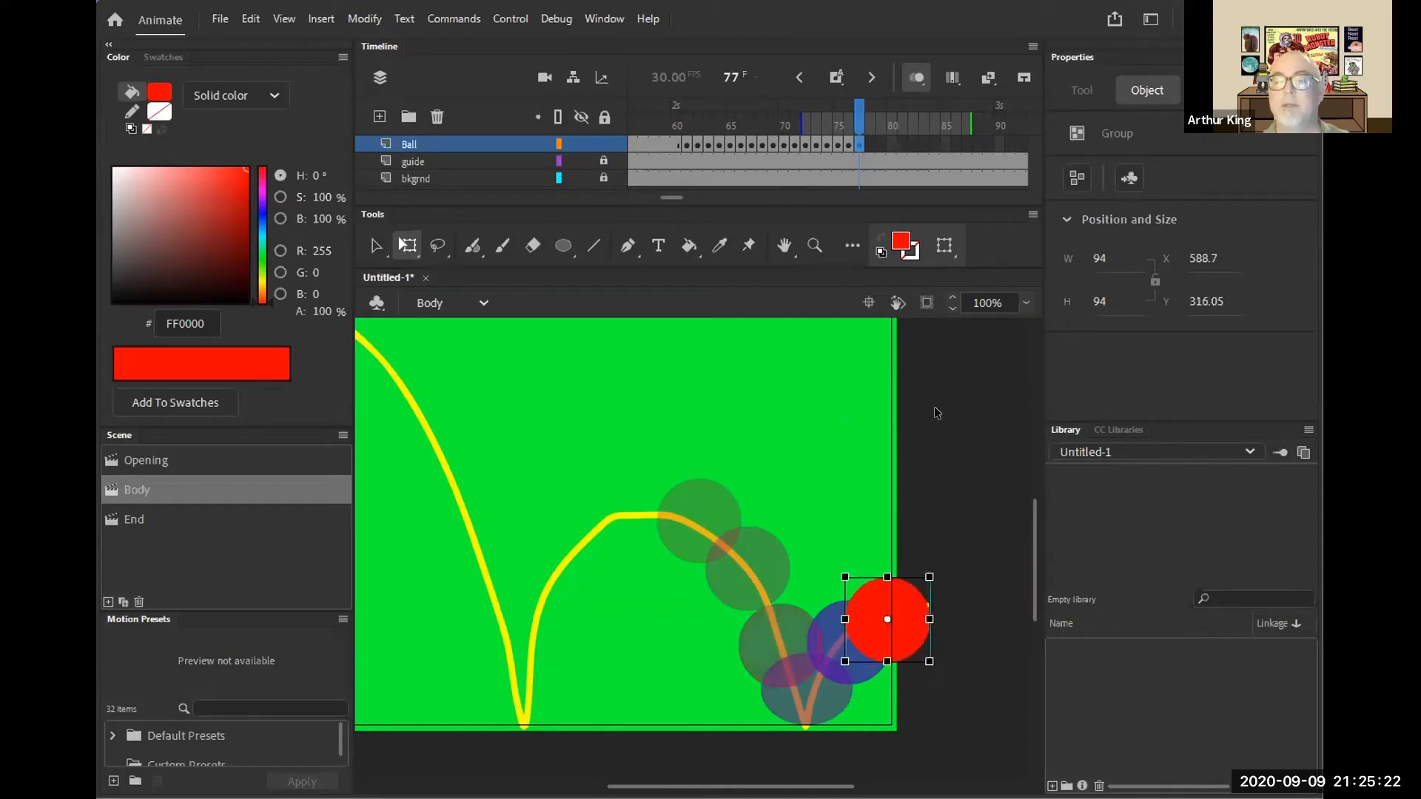
# - Paste the copied round-ball frame at frame 78 and move the ball to the guide's end at about X 633, Y 305
pyautogui.click(870, 145)
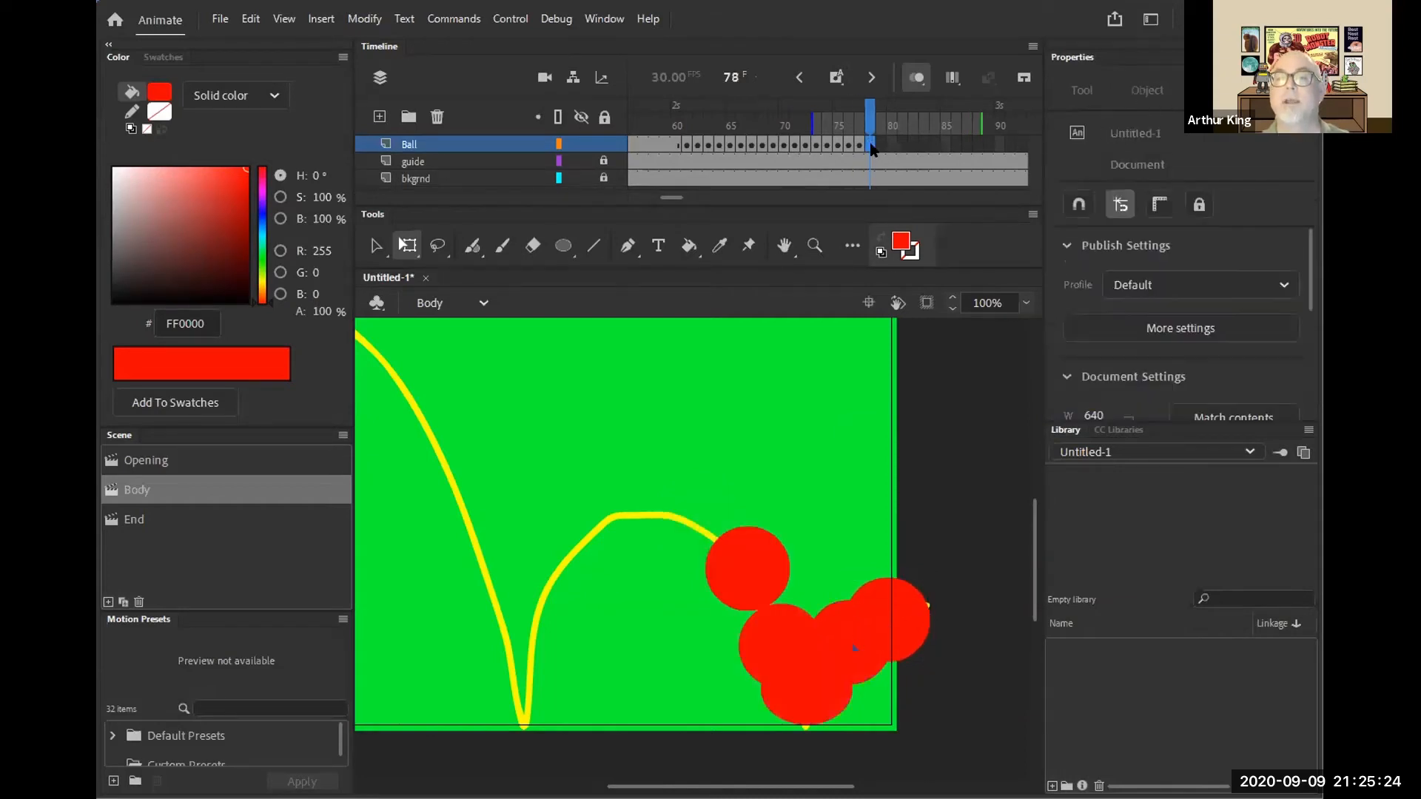
pyautogui.rightClick(871, 145)
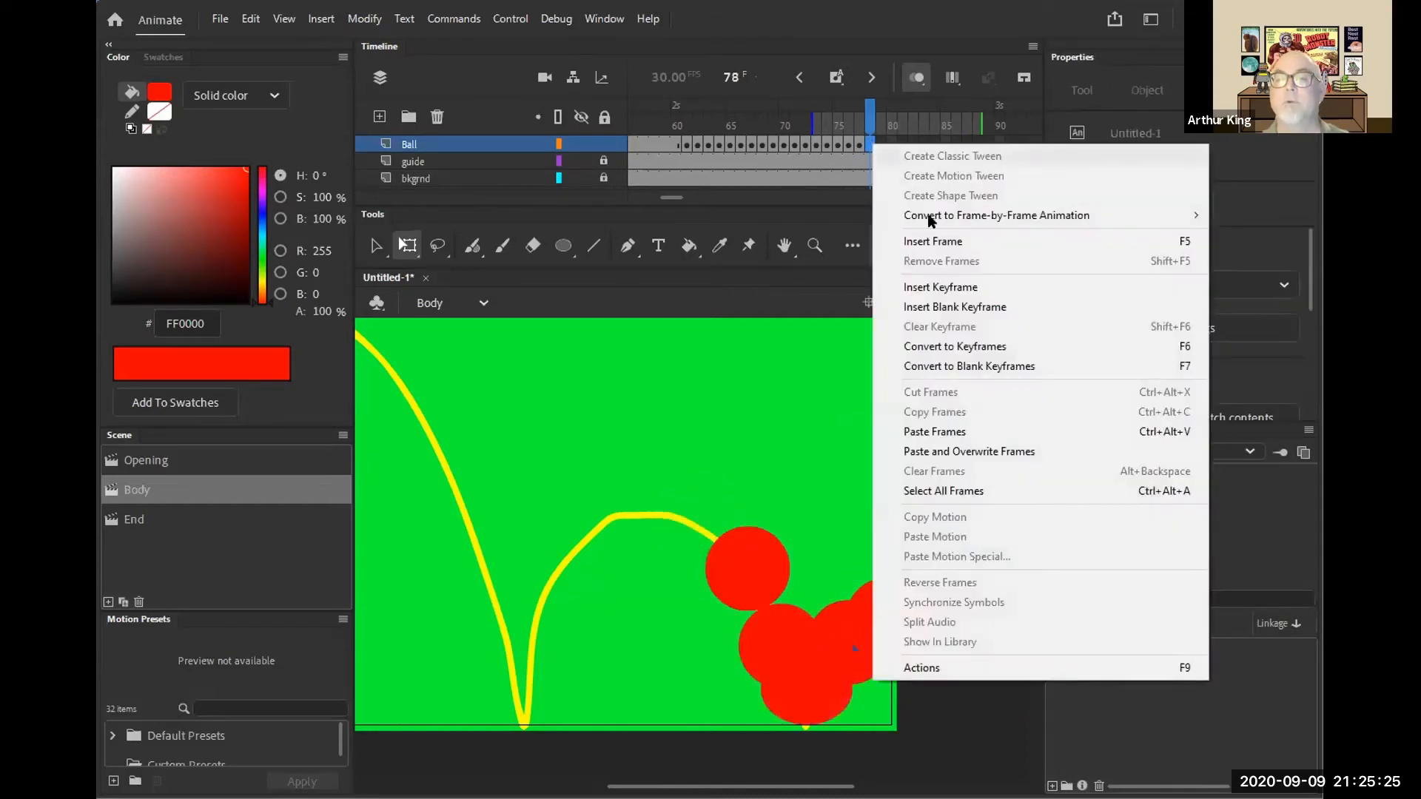
pyautogui.click(948, 432)
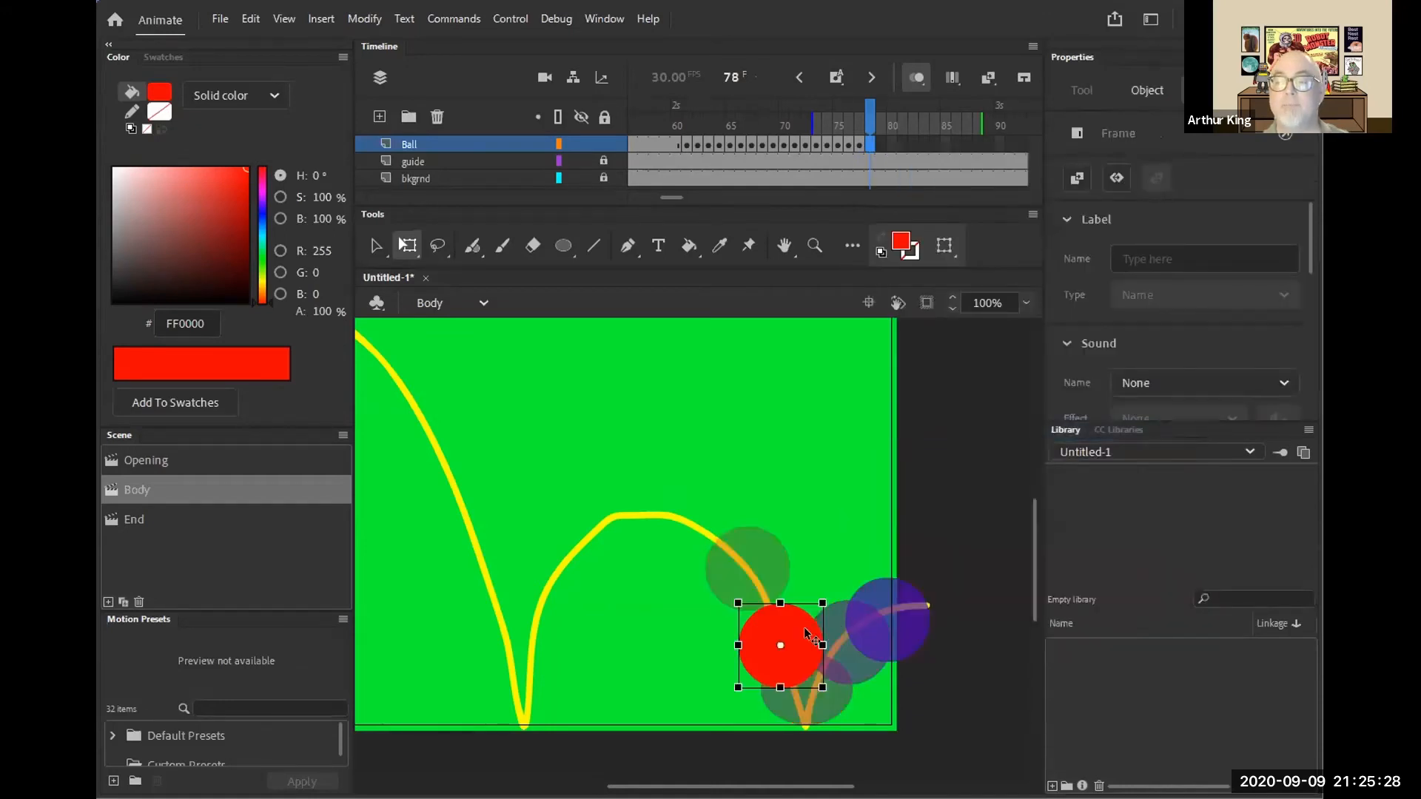
pyautogui.moveTo(792, 640); pyautogui.dragTo(938, 597)
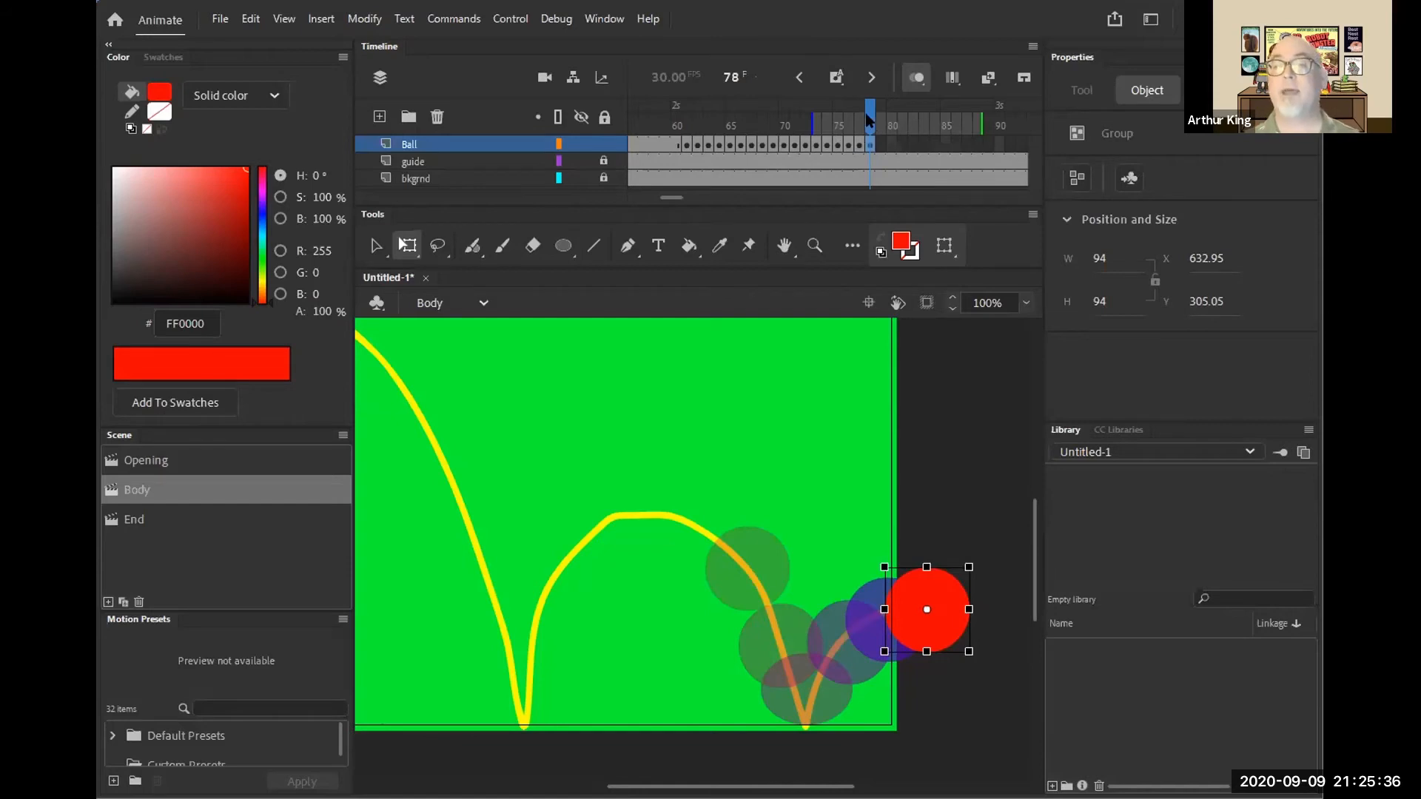
# - Move the playhead back to frame 64 and widen the onion-skin range in both directions to cover more of the ball's path
pyautogui.moveTo(868, 122); pyautogui.dragTo(717, 147)
pyautogui.click(421, 422)
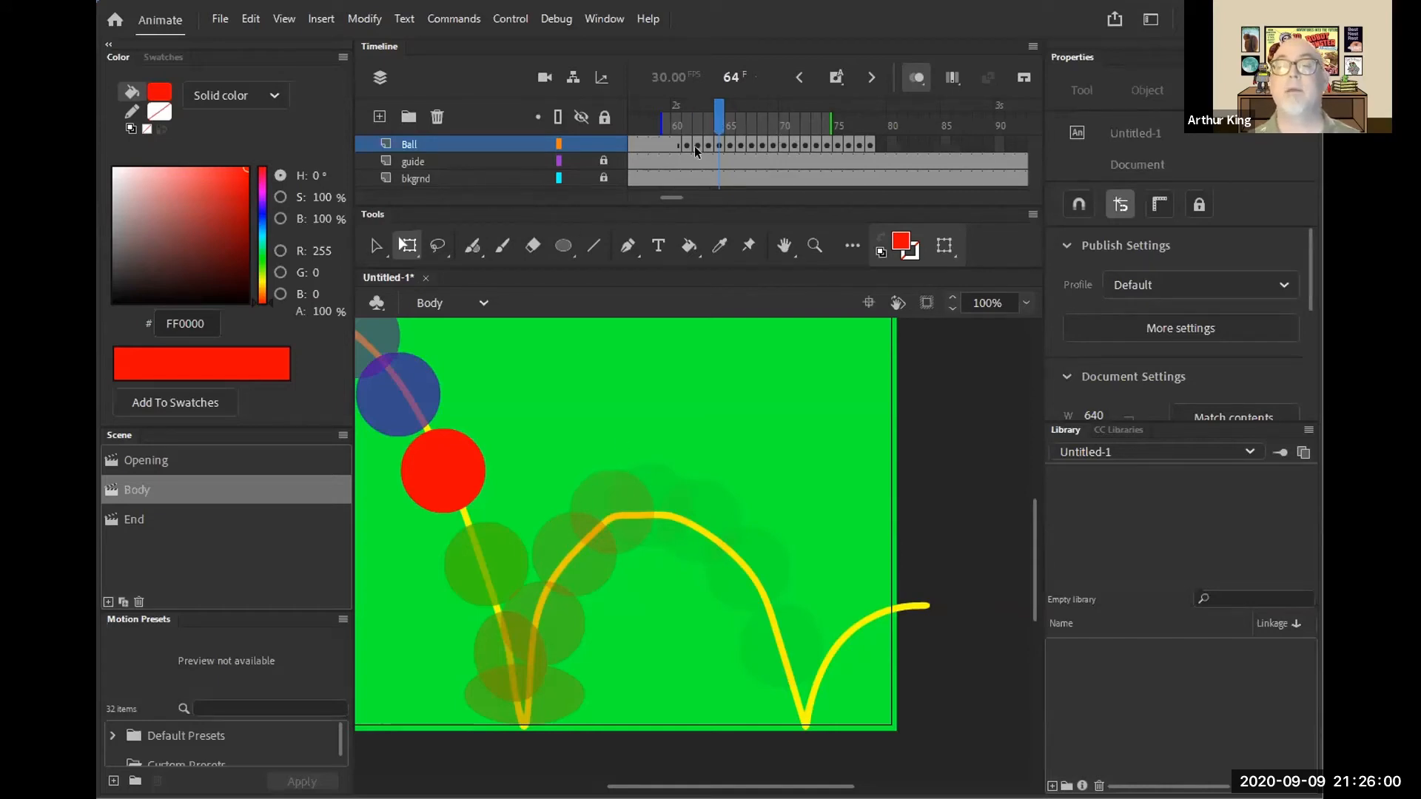
pyautogui.moveTo(828, 113); pyautogui.dragTo(894, 114)
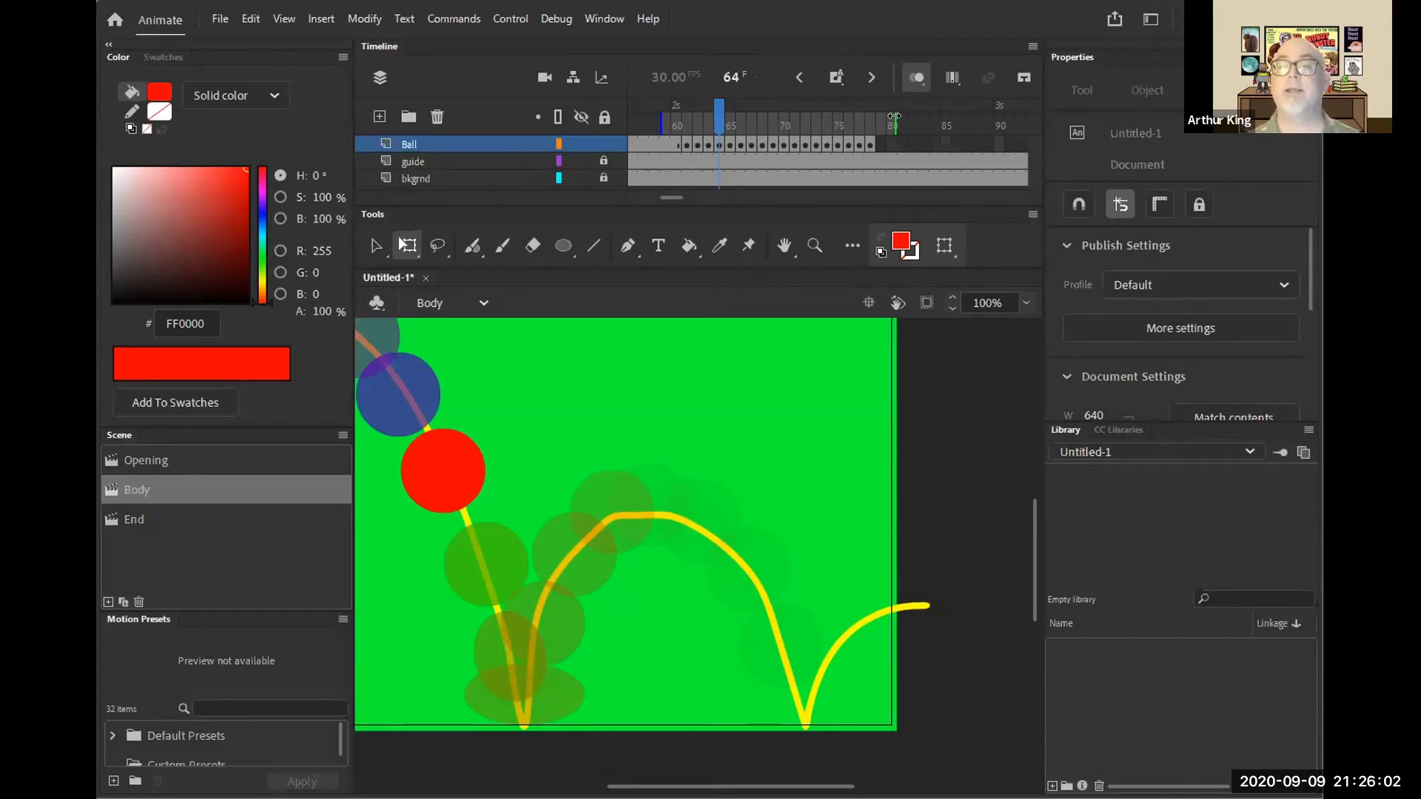
pyautogui.moveTo(661, 116); pyautogui.dragTo(614, 119)
# - Move the playhead back to frame 58, play the animation in a test movie window, and close the preview
pyautogui.moveTo(806, 110); pyautogui.dragTo(732, 130)
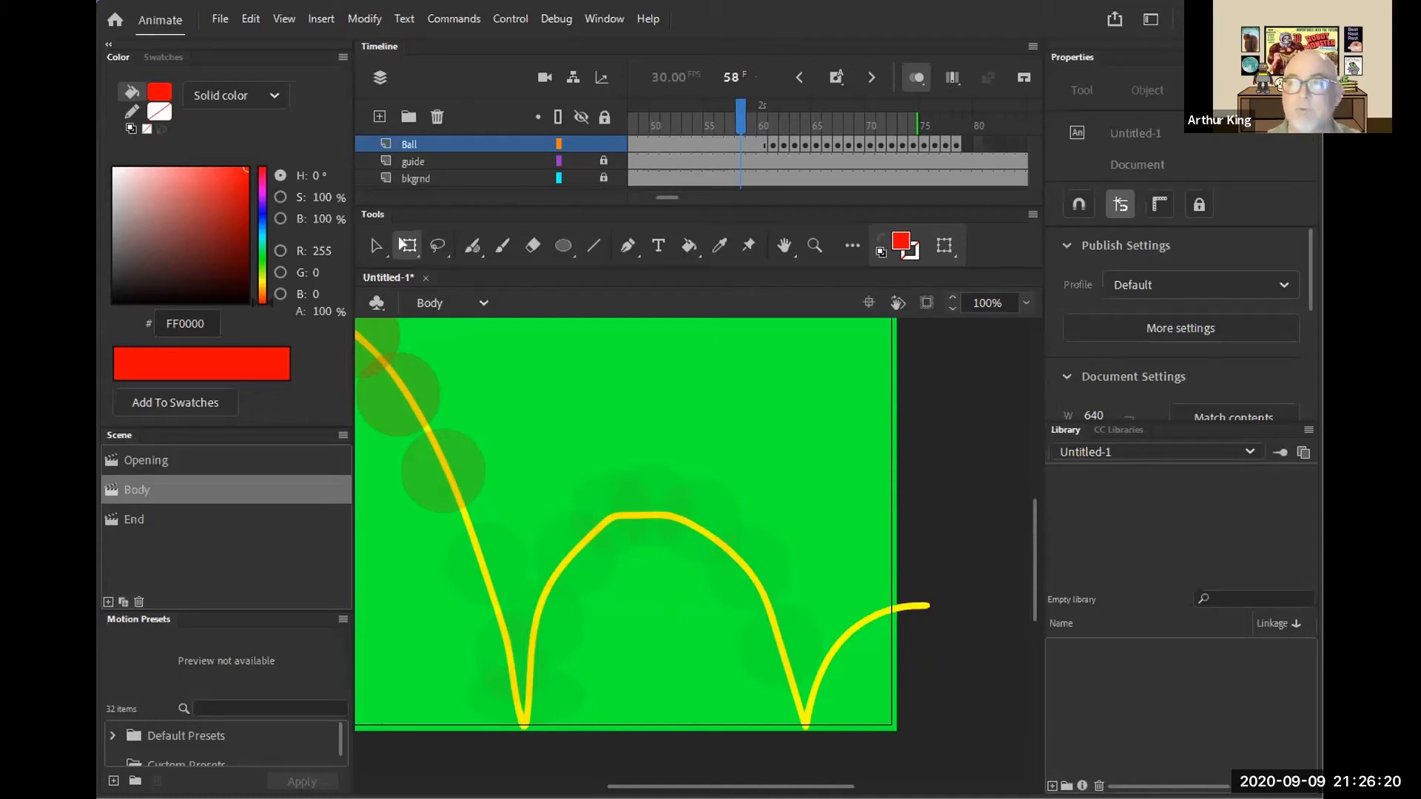
pyautogui.click(1175, 16)
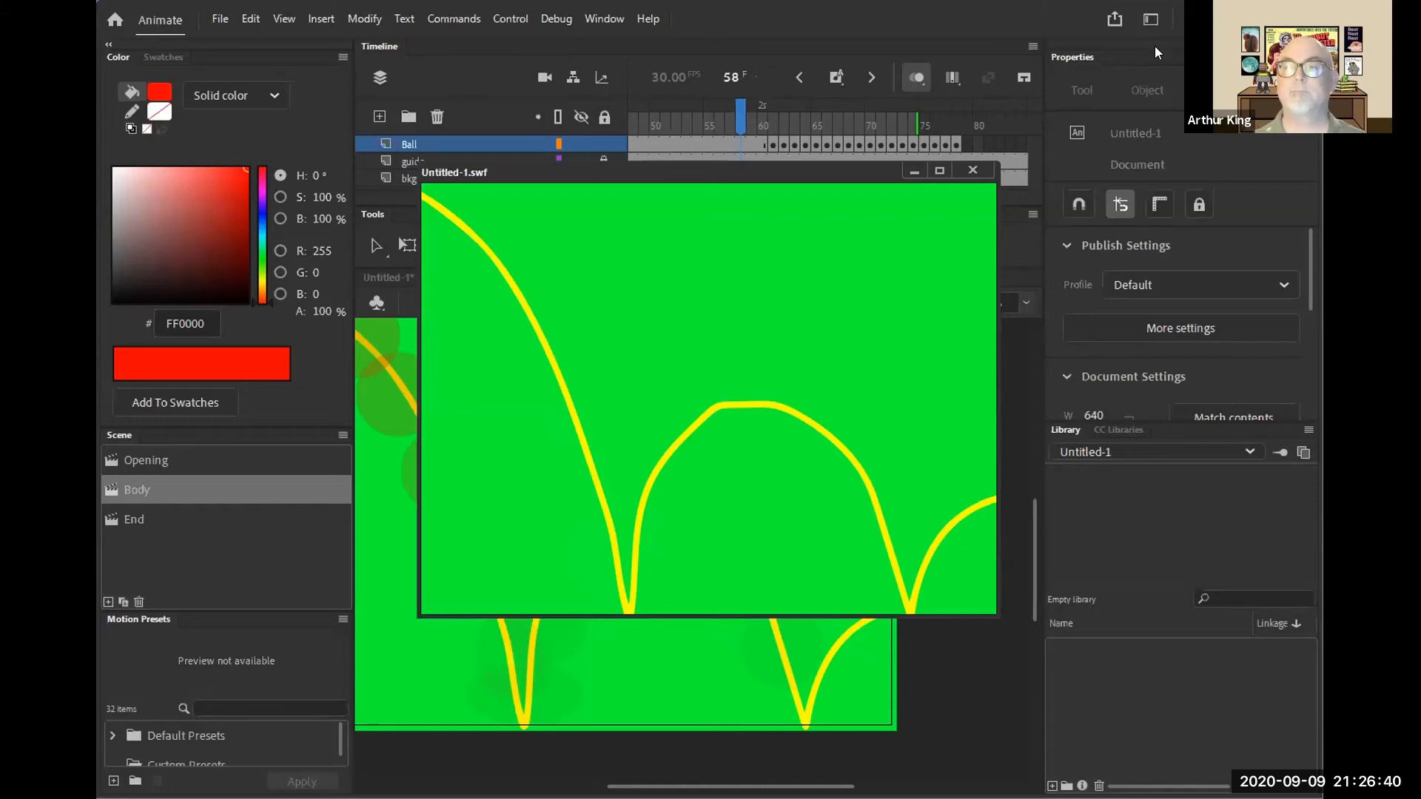
pyautogui.click(971, 172)
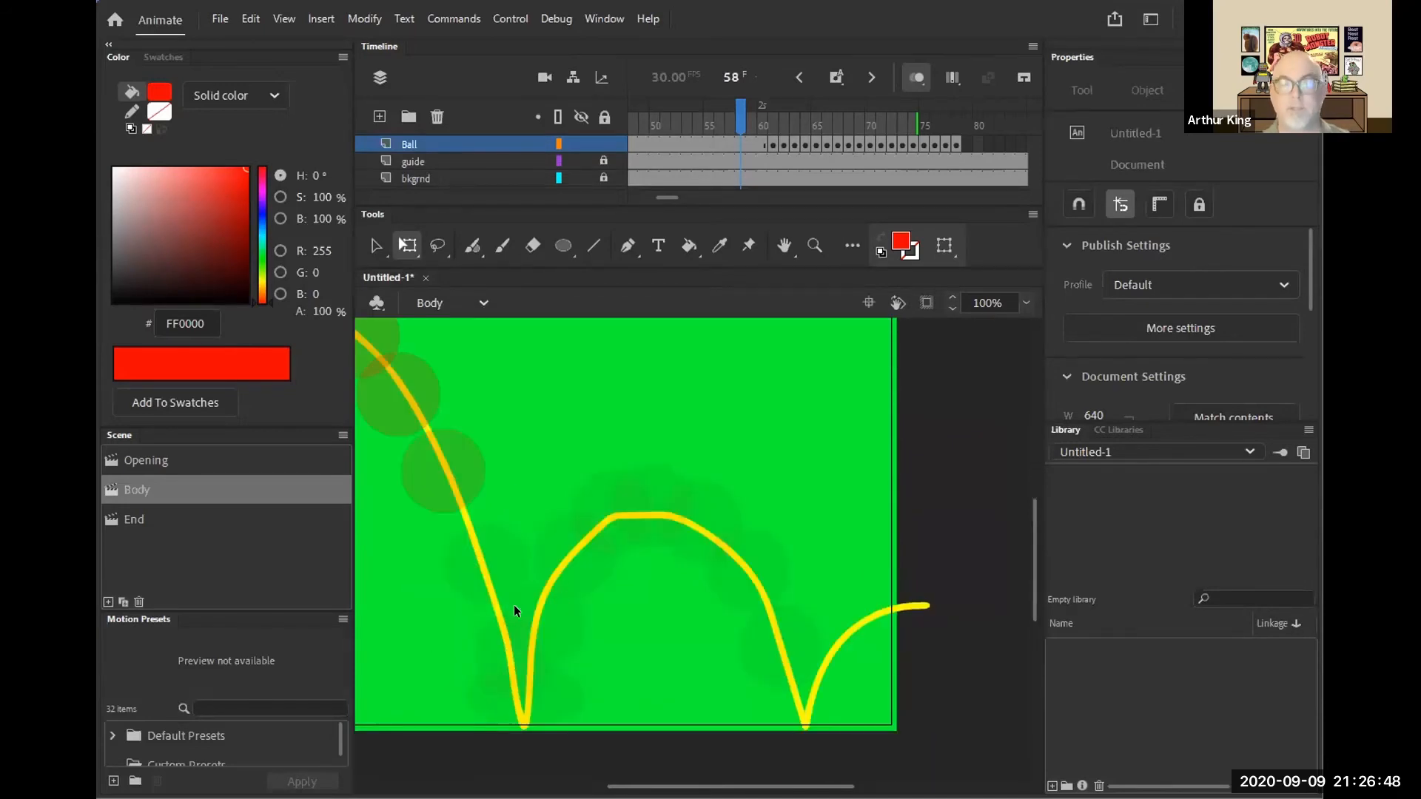
# - Hold the ball one frame longer at the start of its fall by inserting a frame after keyframes 61 and 63 of the Ball layer
pyautogui.click(773, 142)
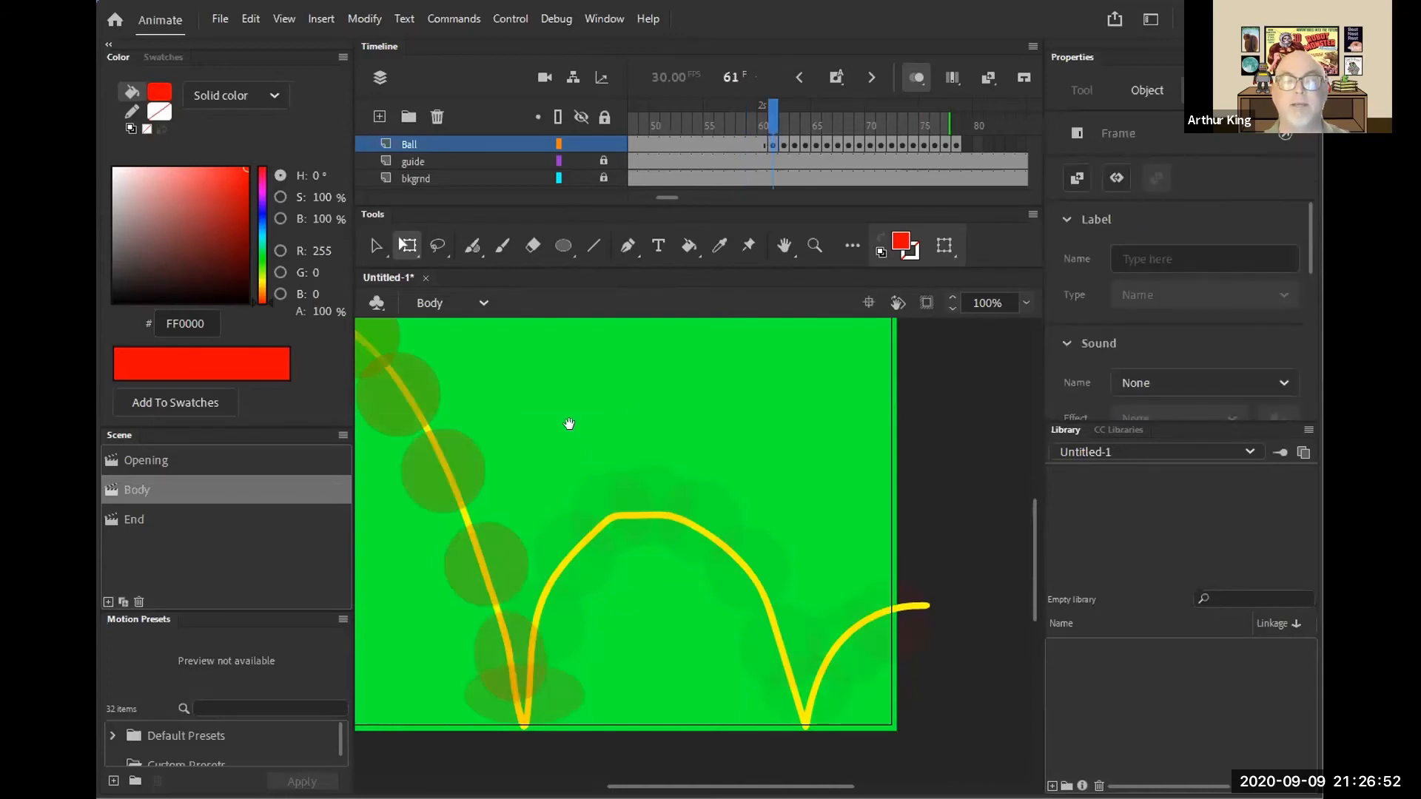
pyautogui.moveTo(569, 423); pyautogui.dragTo(662, 456)
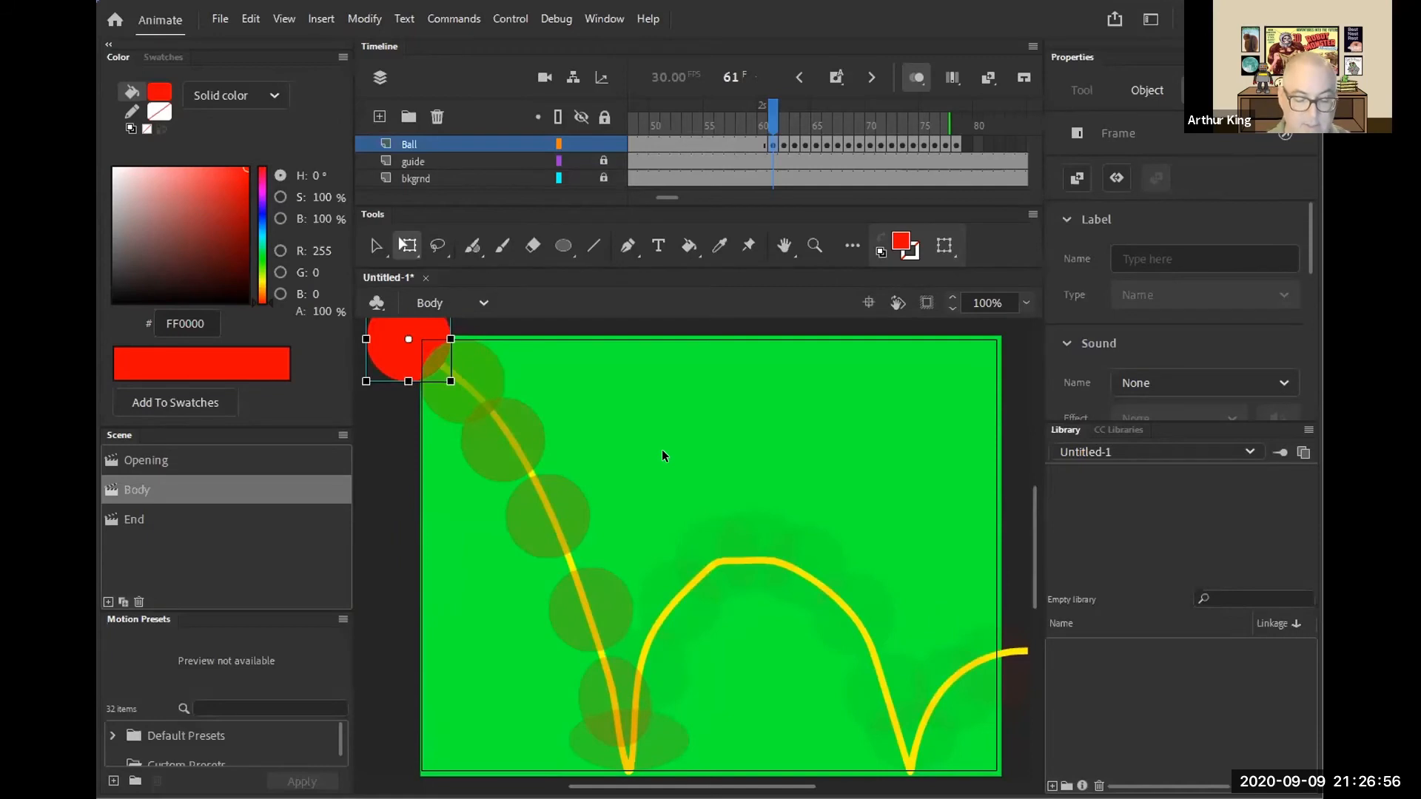
pyautogui.hotkey('ctrl', '-')
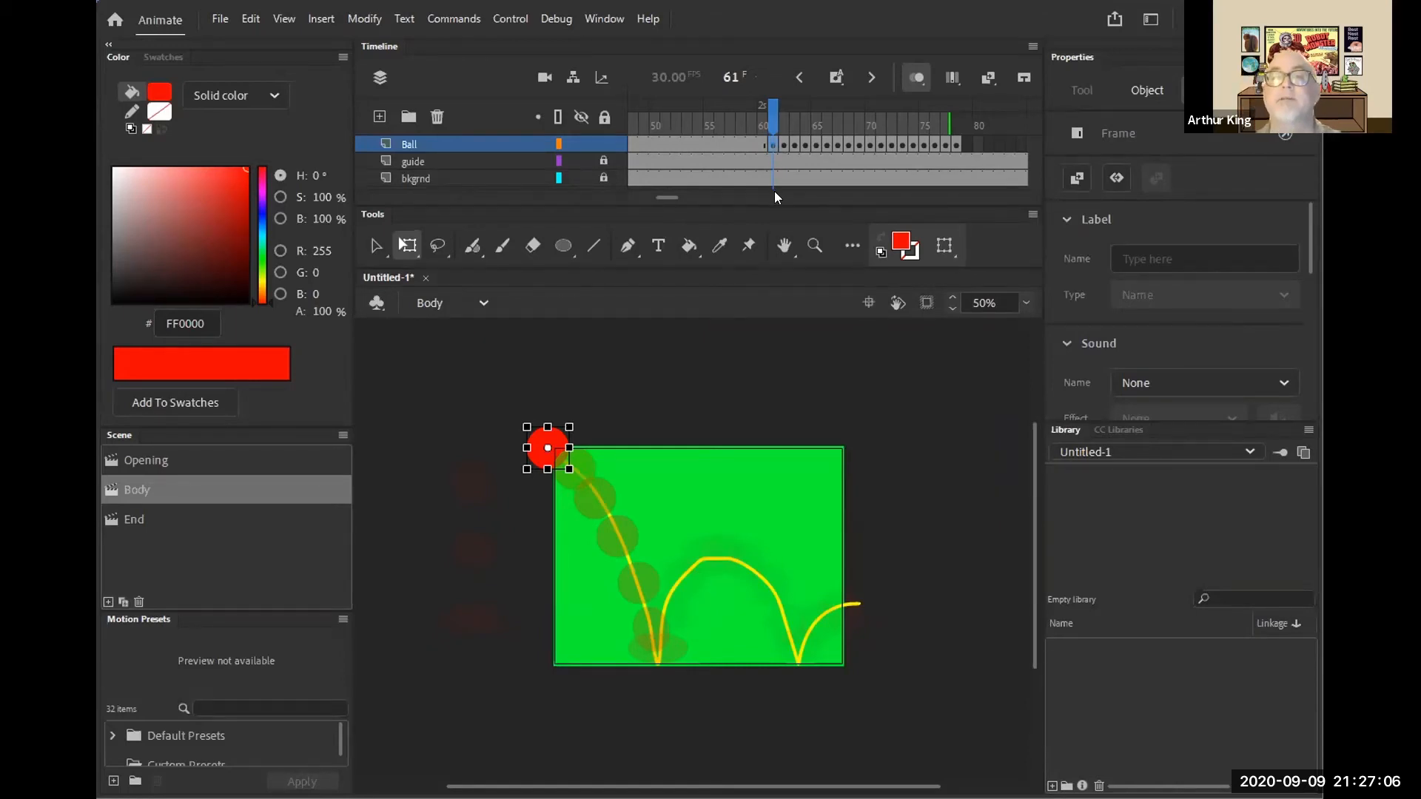
pyautogui.press('F5')
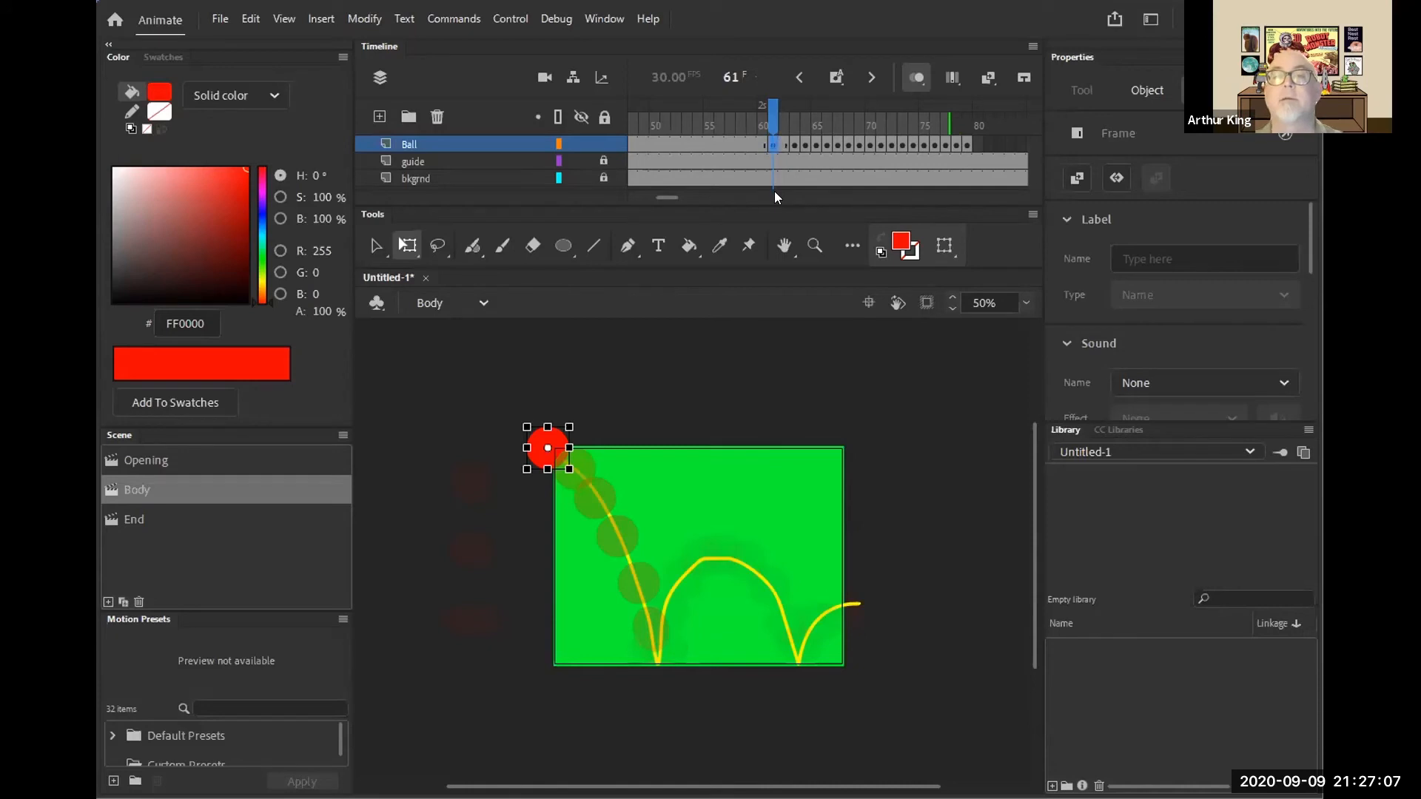
pyautogui.click(794, 143)
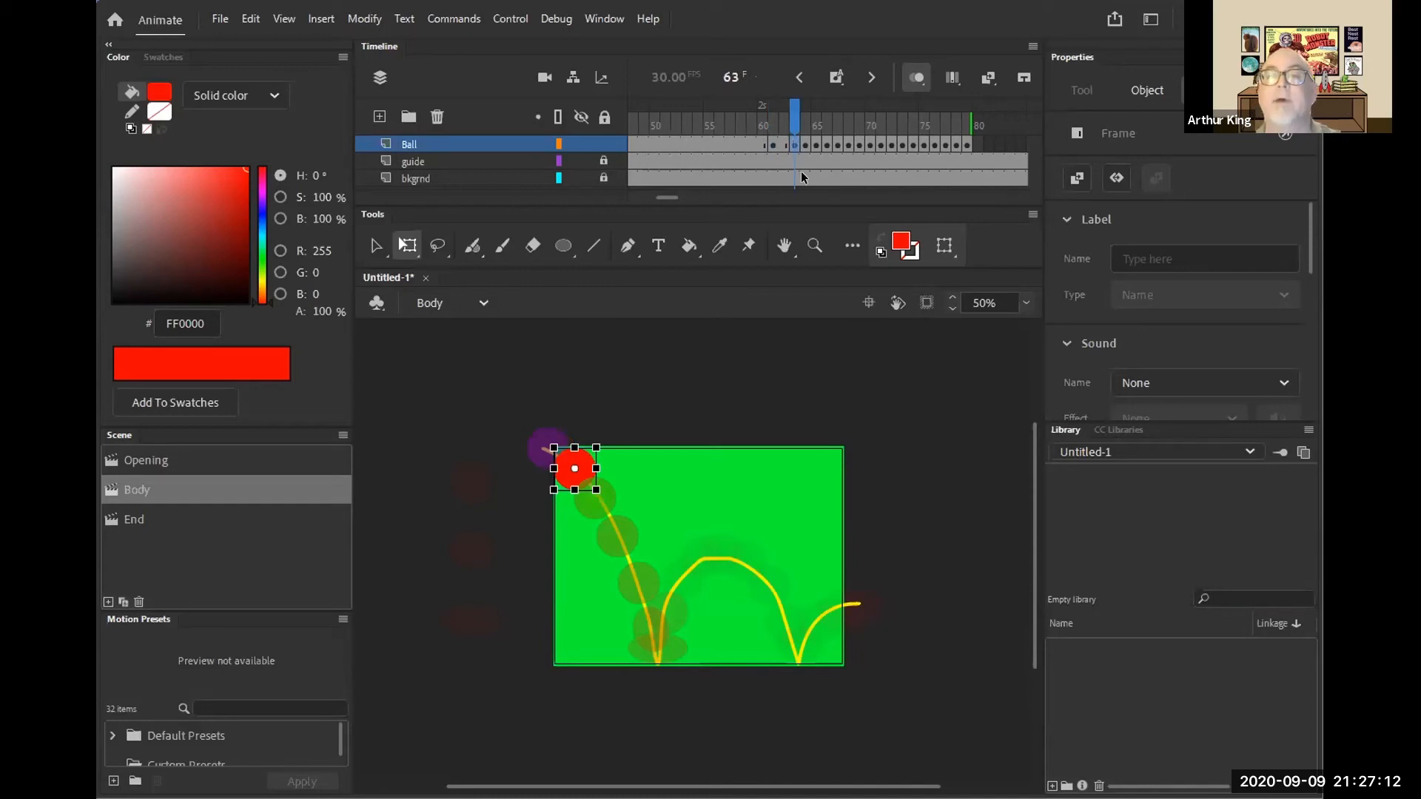
pyautogui.press('F5')
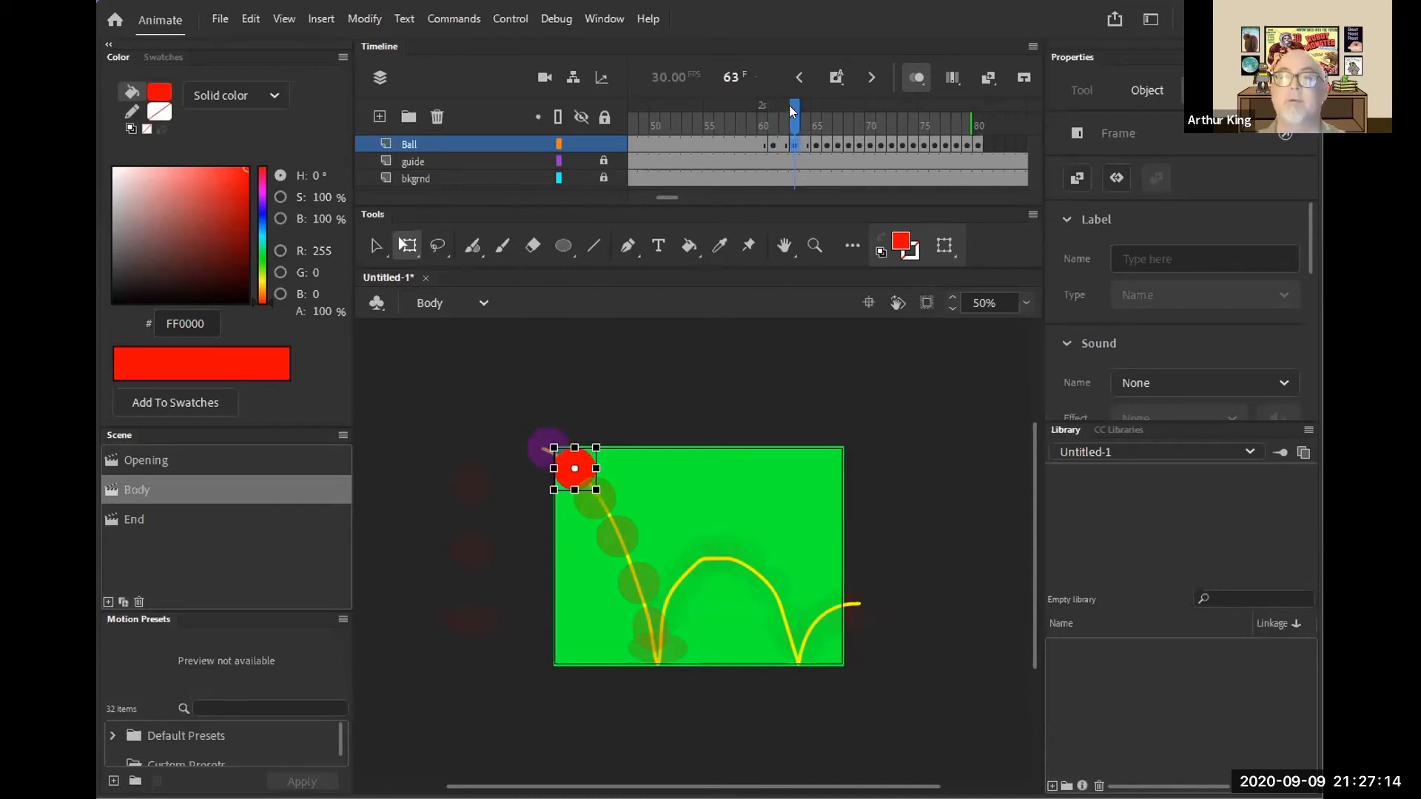
# - Insert one frame after the squashed-ball keyframe at frame 69 to hold the first bounce longer
pyautogui.moveTo(794, 111); pyautogui.dragTo(856, 118)
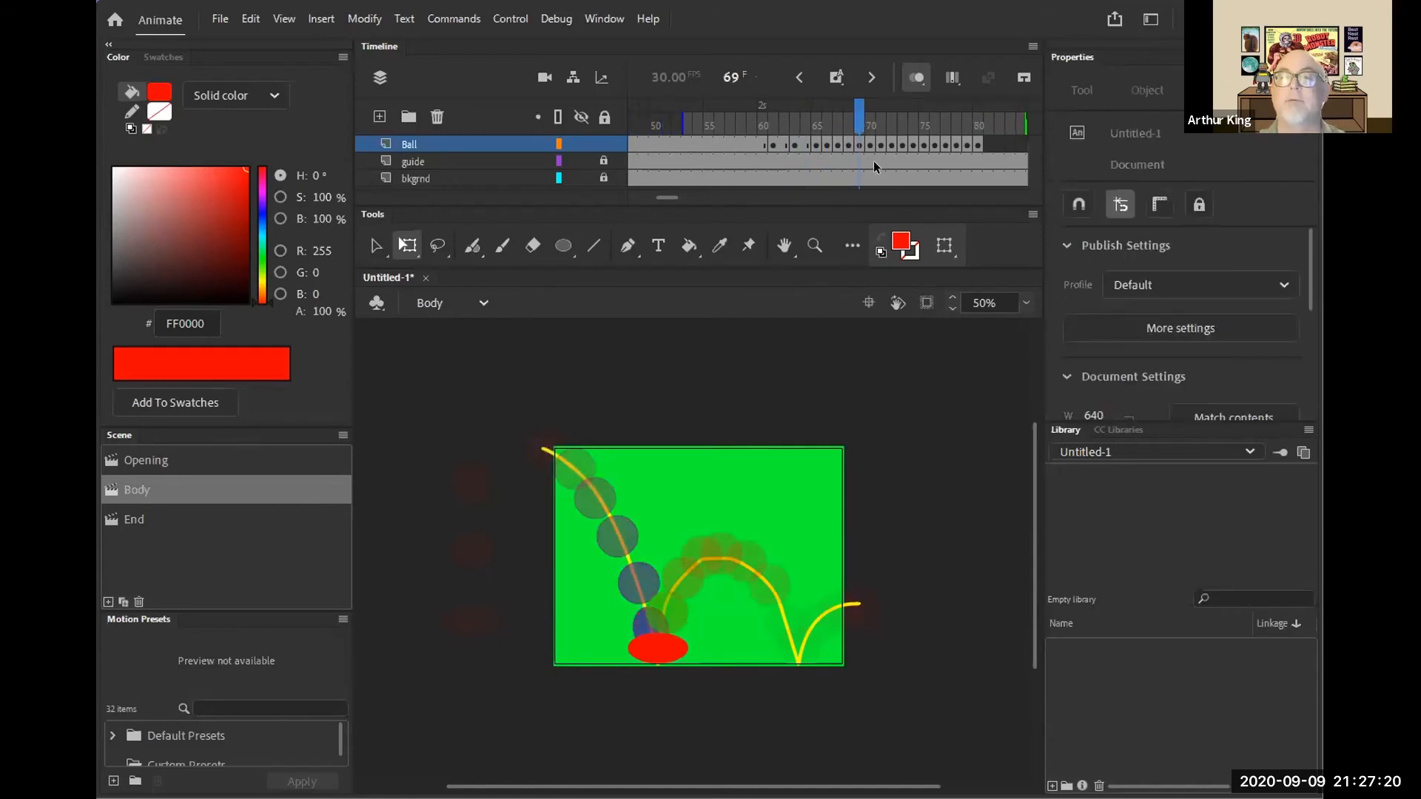
pyautogui.click(859, 144)
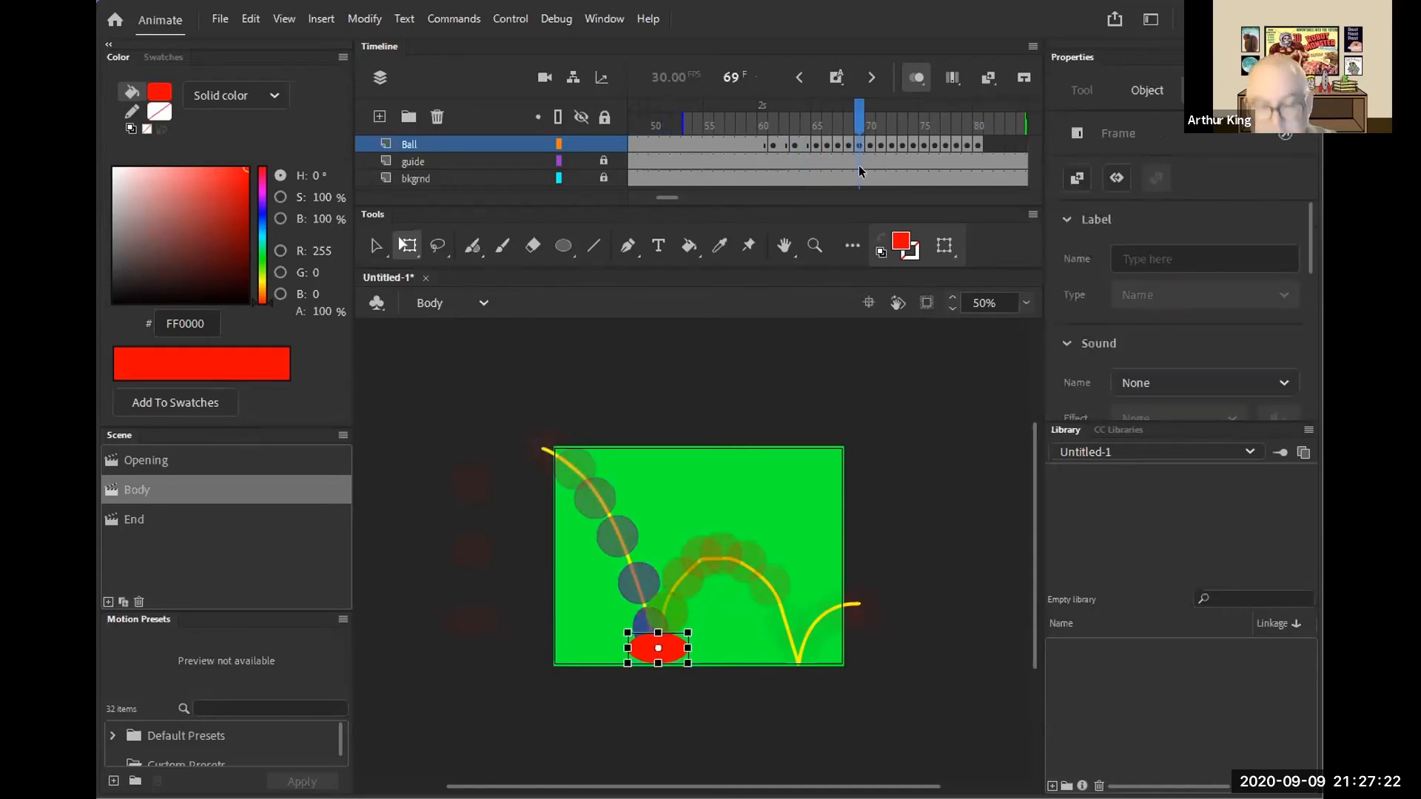
pyautogui.press('F5')
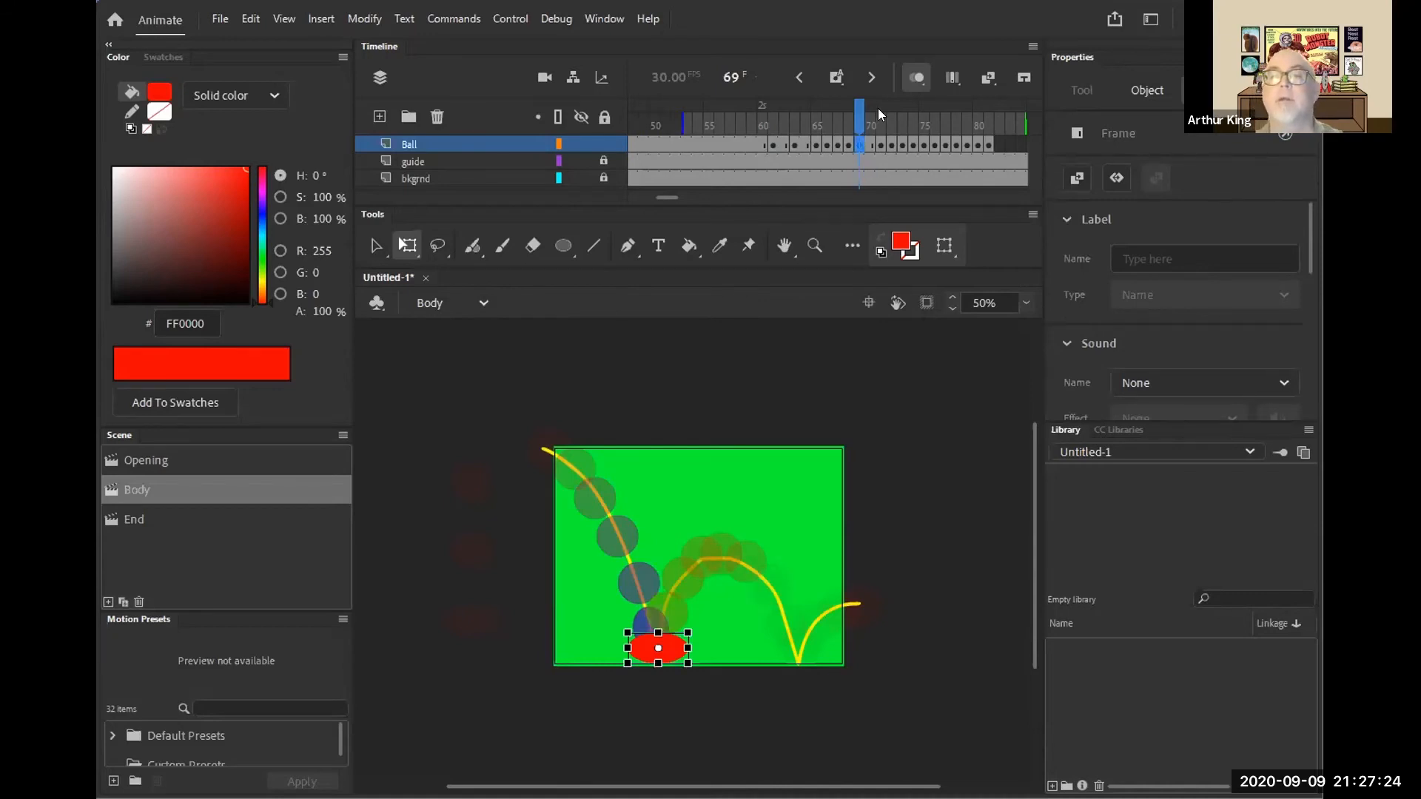
# - Insert one extra frame after each of keyframes 73, 75 and 77 to slow the ball at the top of its arc
pyautogui.moveTo(861, 115); pyautogui.dragTo(903, 111)
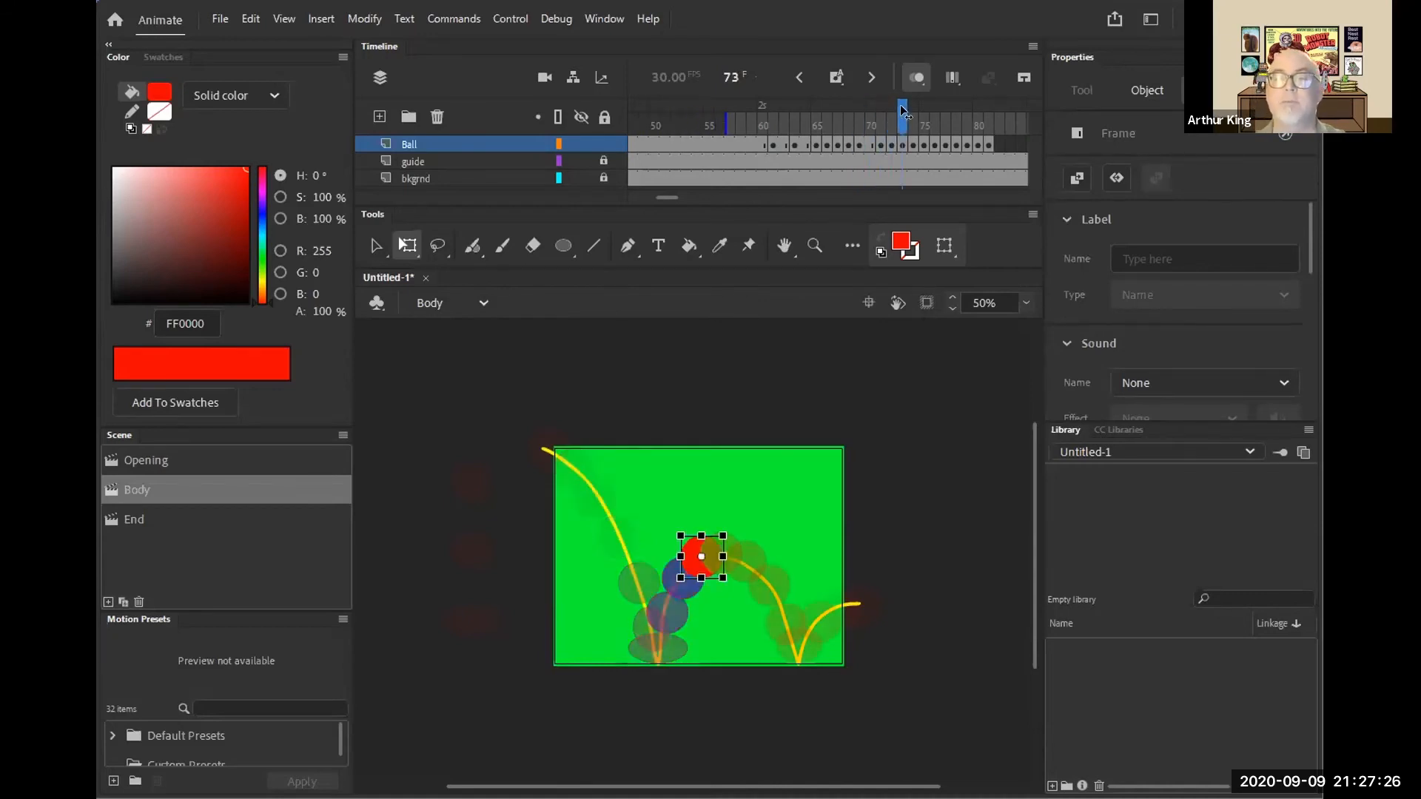
pyautogui.click(904, 146)
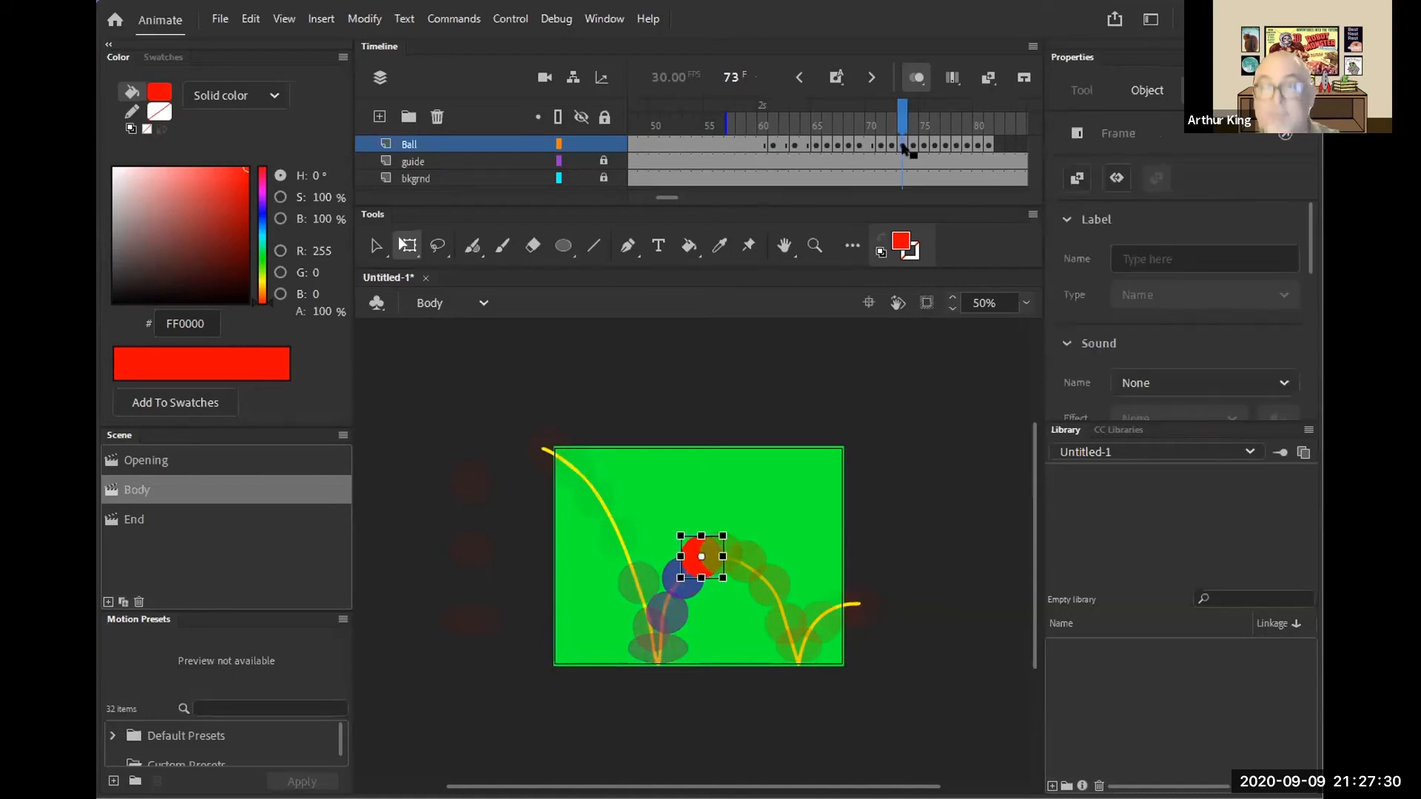
pyautogui.click(924, 145)
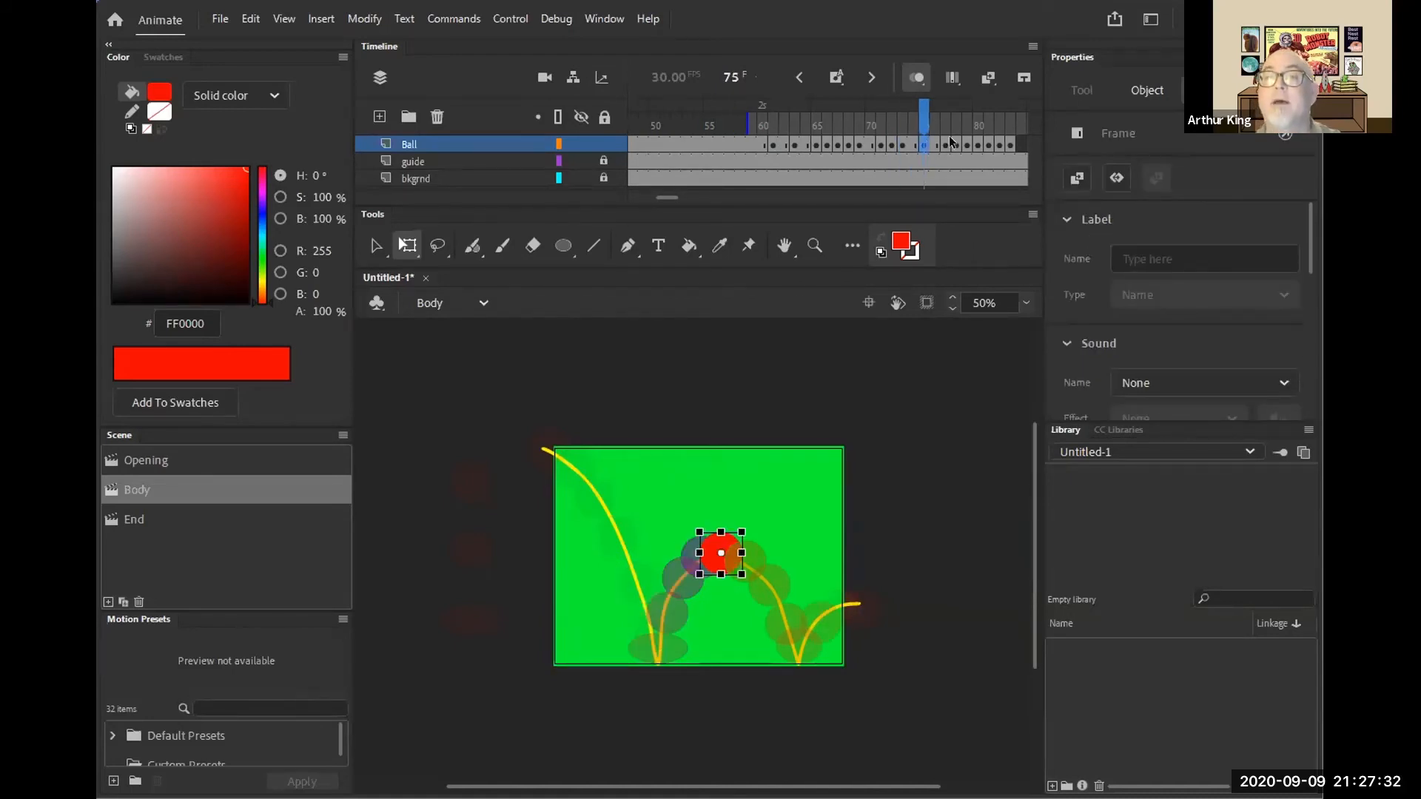
pyautogui.click(945, 145)
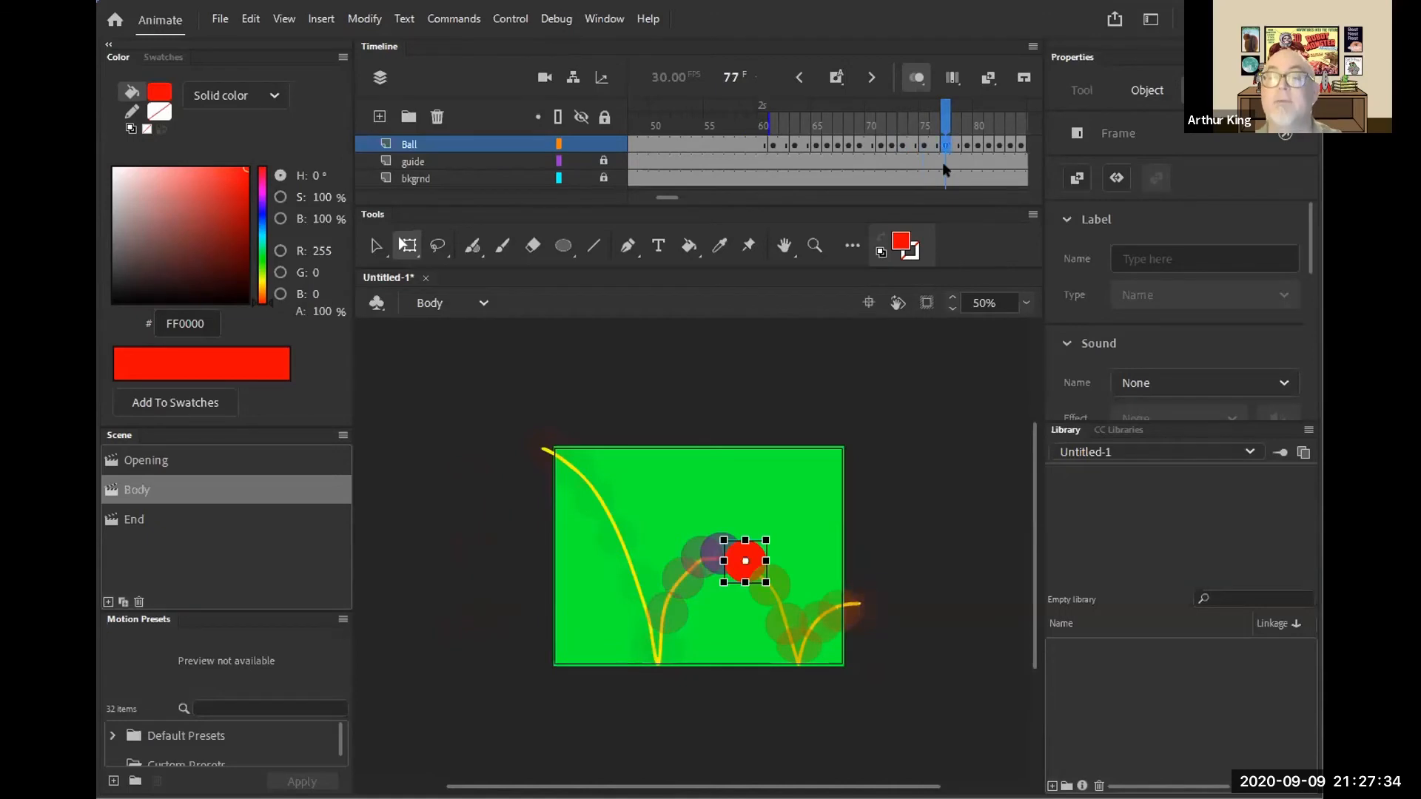
# - Insert one frame after the squashed-ball keyframe at frame 81 to hold the second bounce longer
pyautogui.click(944, 115)
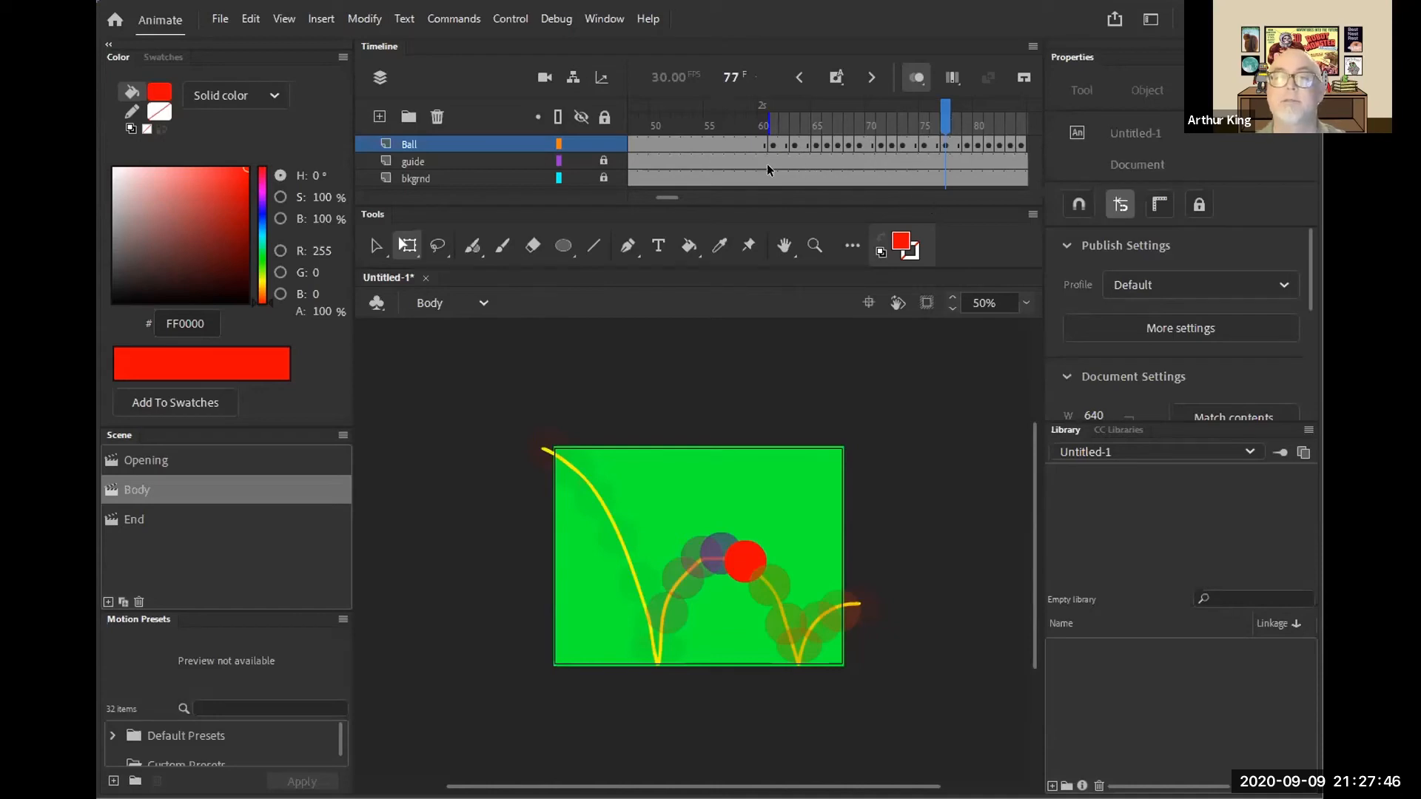
pyautogui.moveTo(666, 196); pyautogui.dragTo(678, 194)
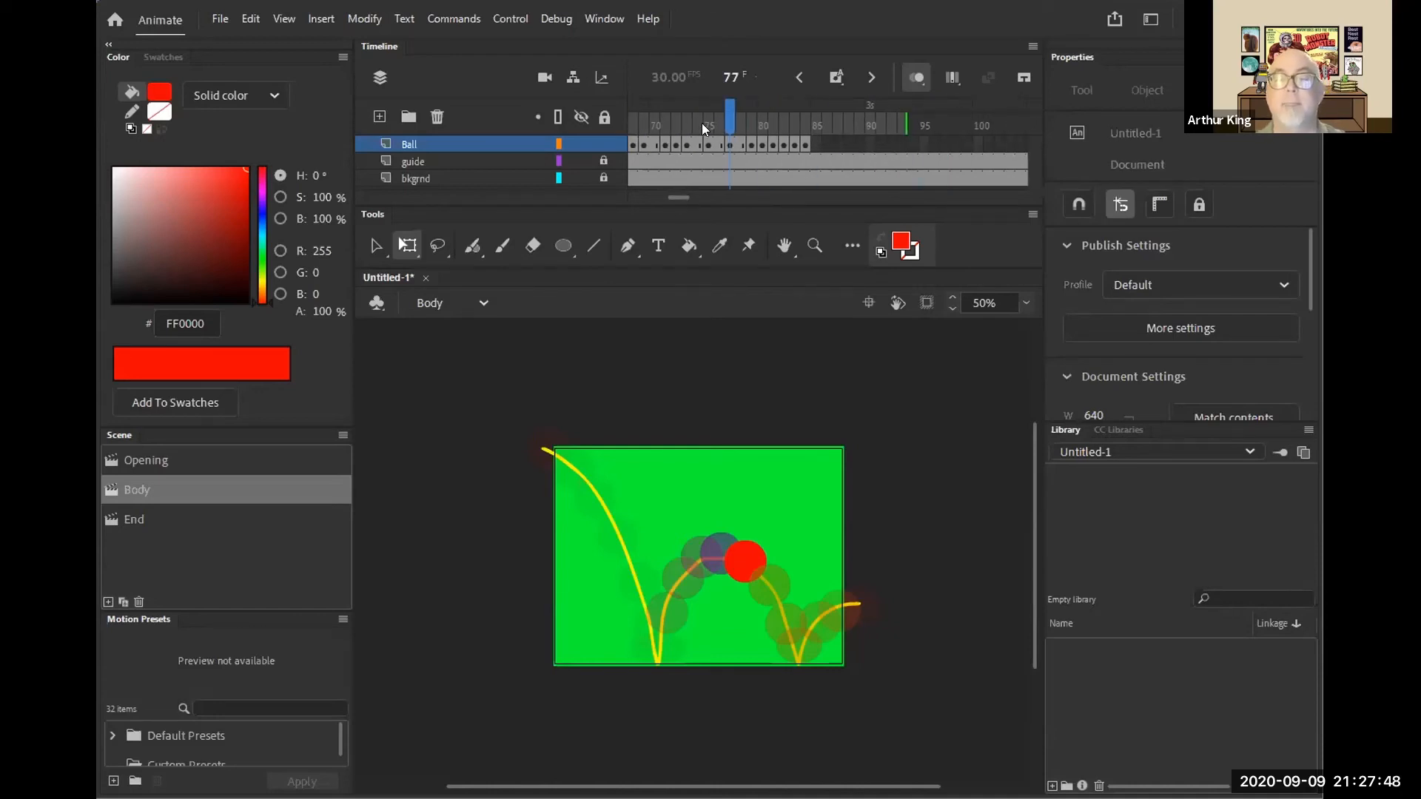
pyautogui.moveTo(727, 115); pyautogui.dragTo(770, 124)
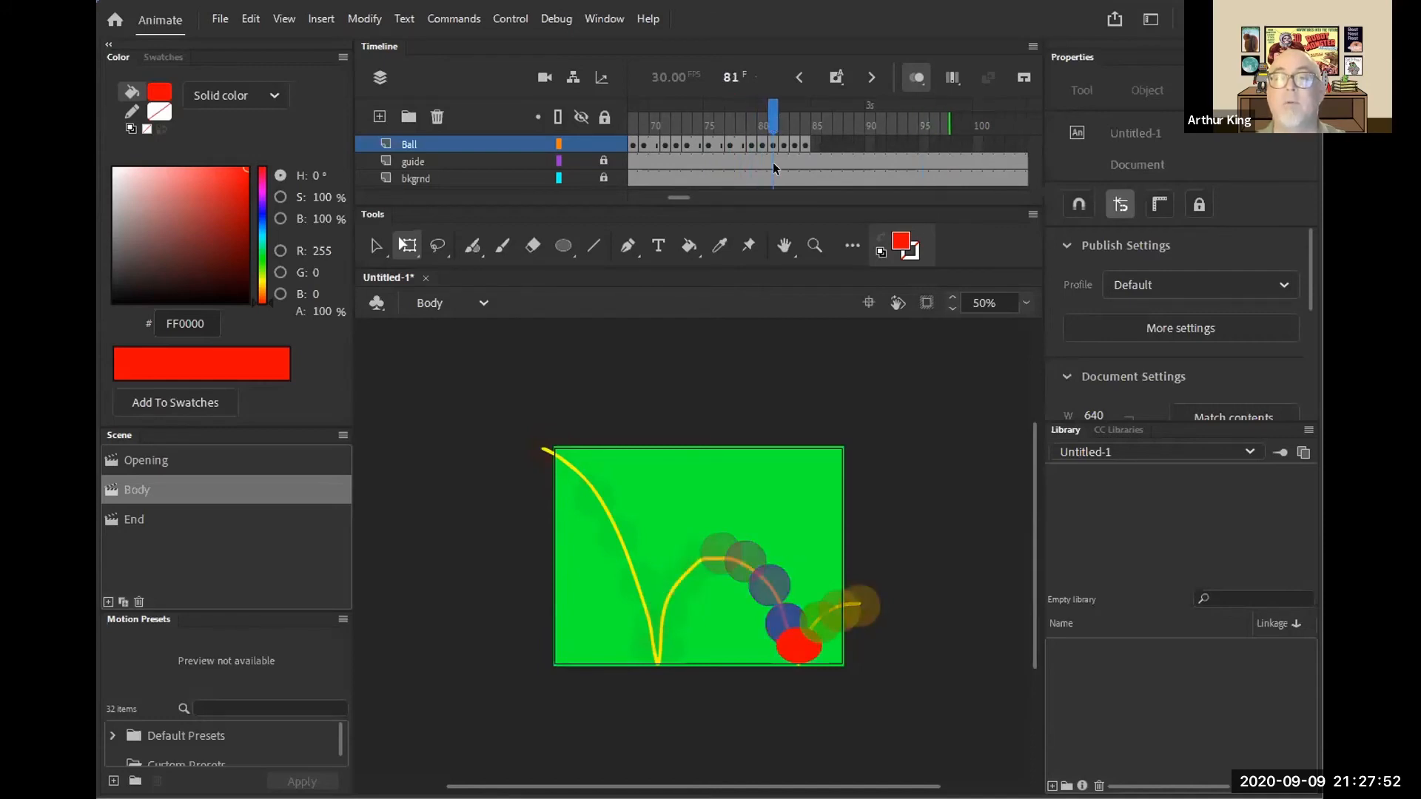
pyautogui.click(773, 144)
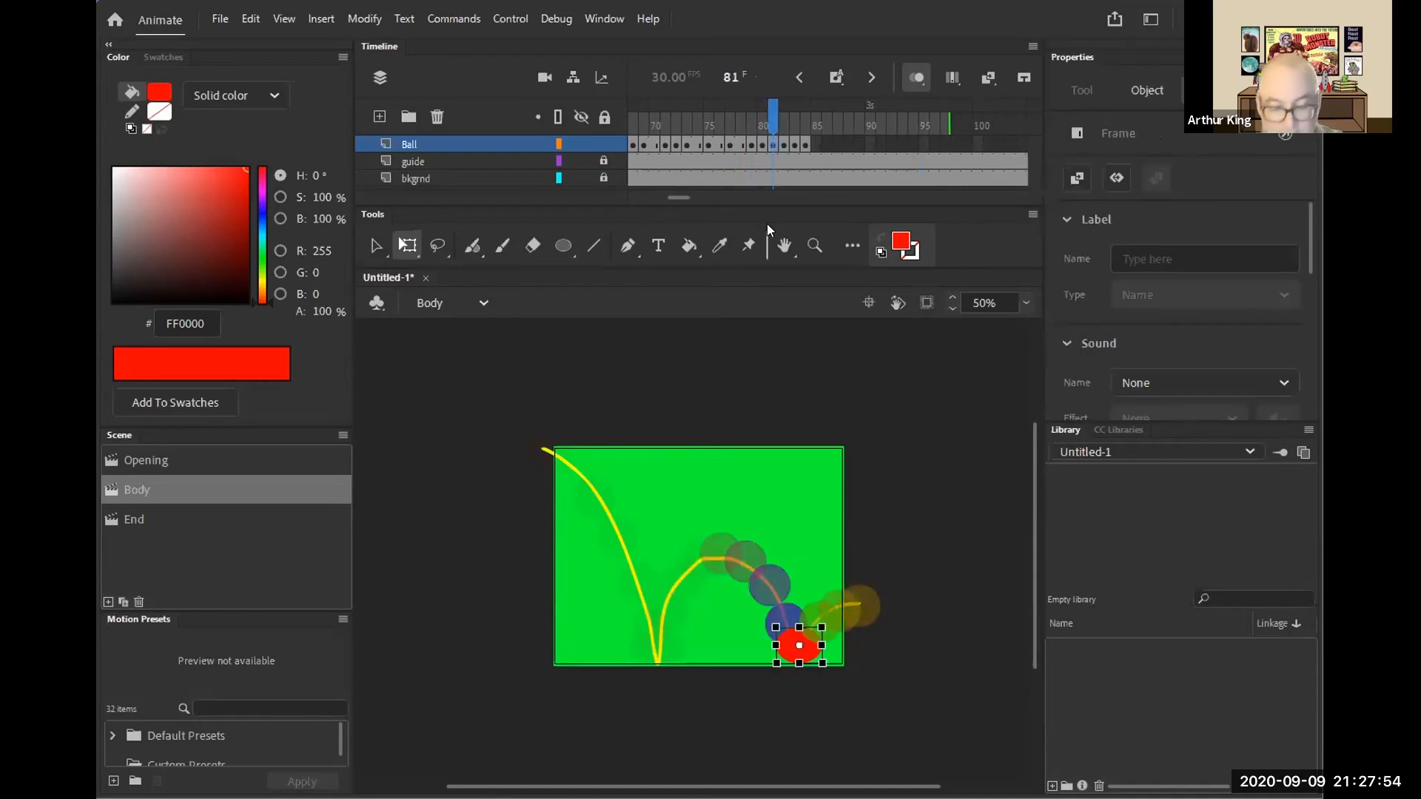
pyautogui.press('F5')
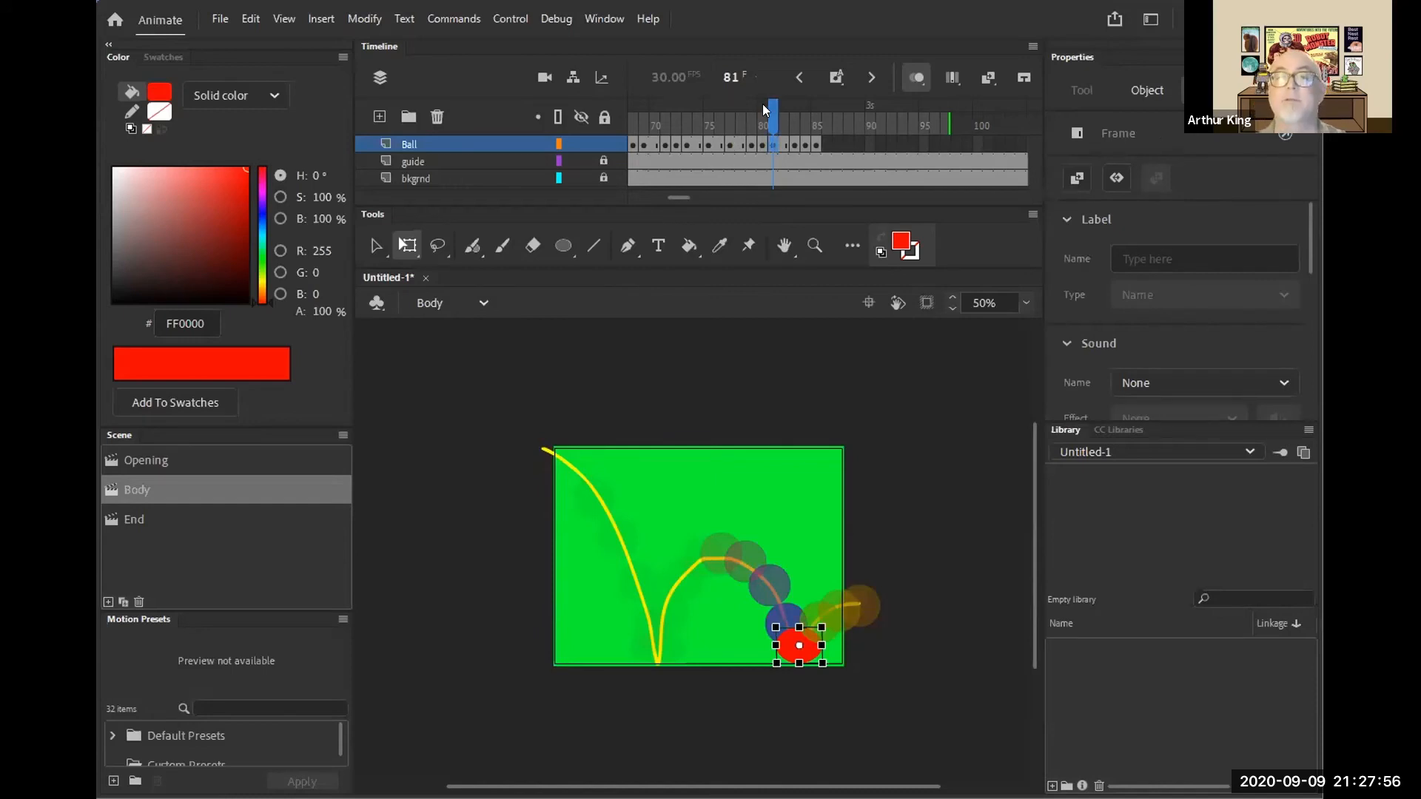
# - Insert one frame after keyframes 84 and 86 of the Ball layer to hold the ball longer as it exits
pyautogui.moveTo(775, 108); pyautogui.dragTo(805, 115)
pyautogui.click(804, 145)
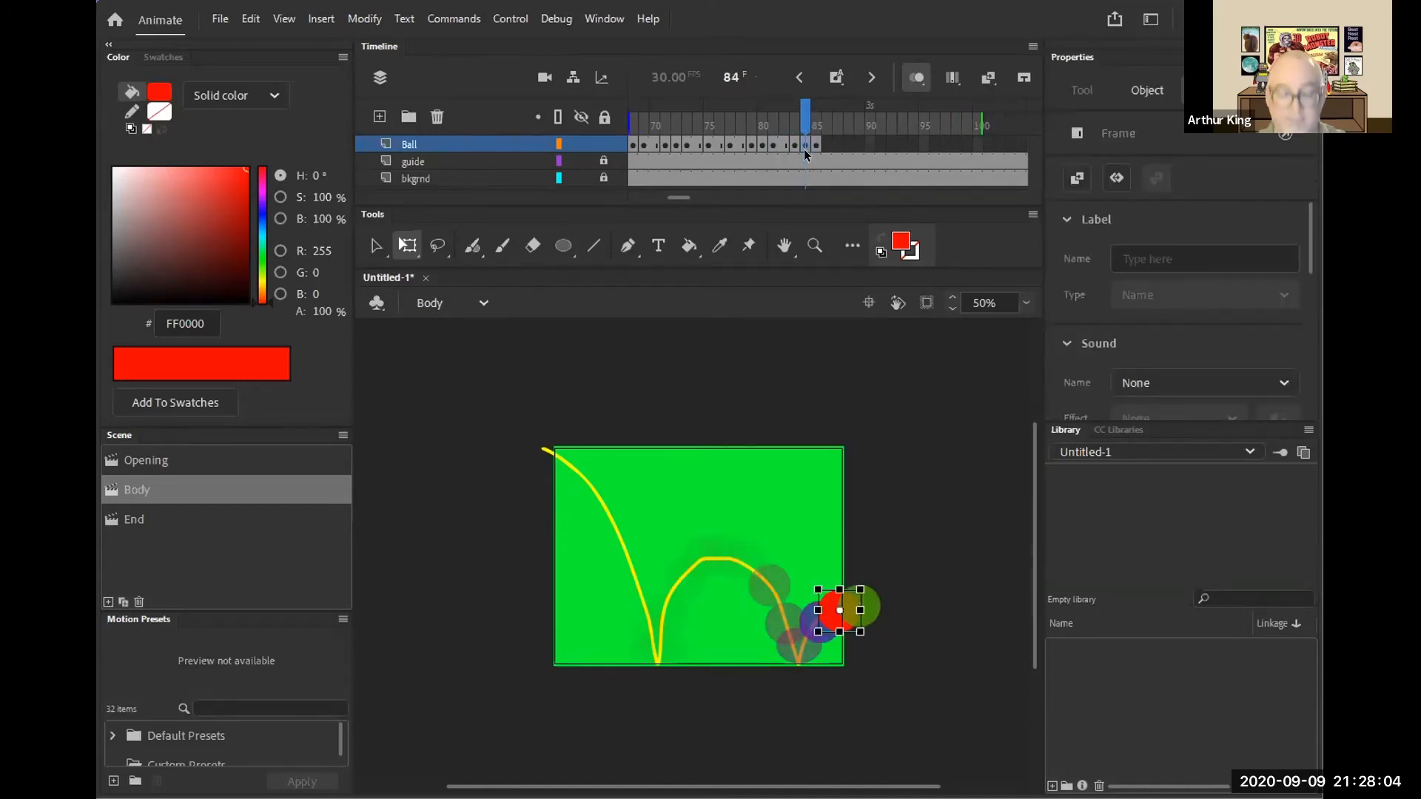
pyautogui.click(825, 111)
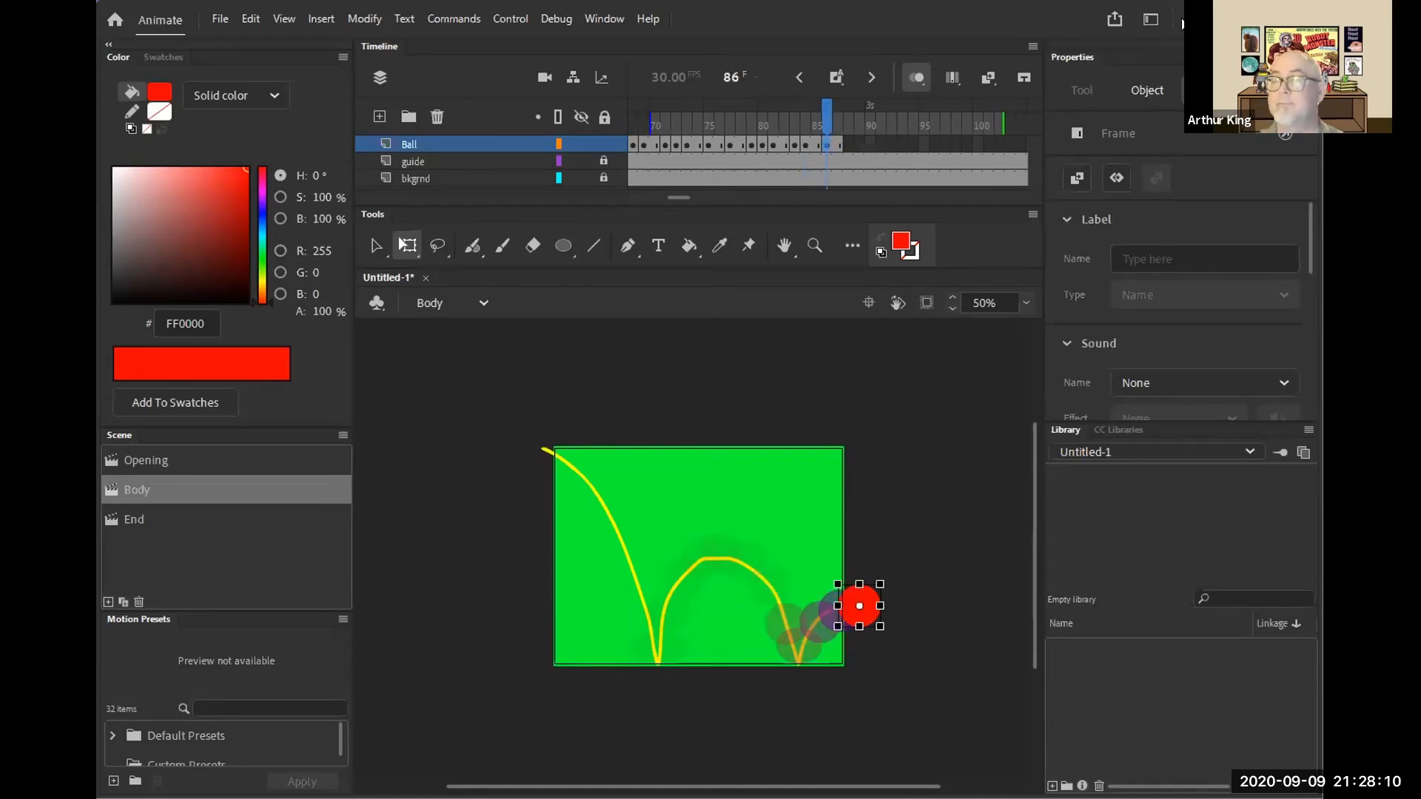
# - Test the movie and scrub through the Body scene's timeline to review the timing of the bounces
pyautogui.hotkey('ctrl', 'Return')
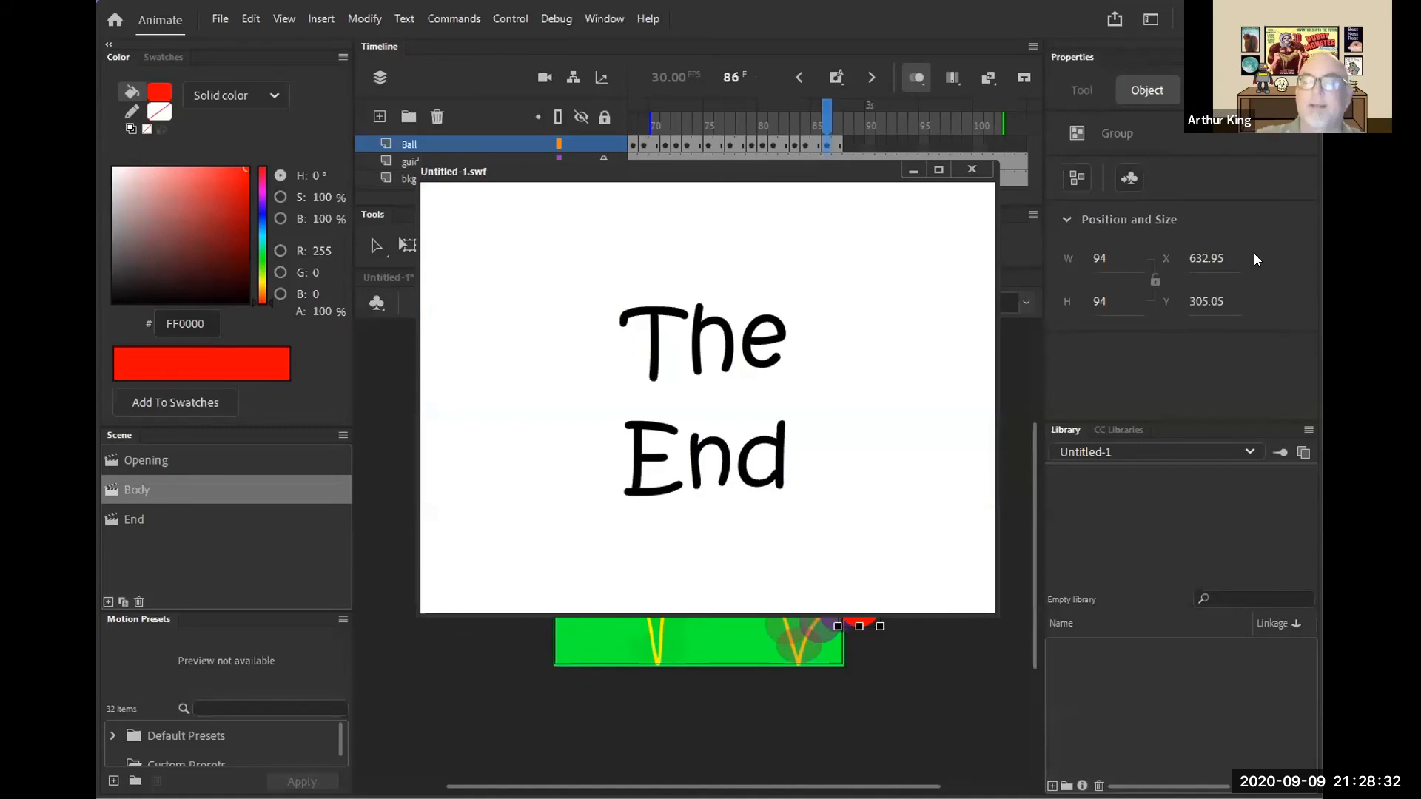
pyautogui.click(971, 168)
pyautogui.moveTo(826, 119); pyautogui.dragTo(925, 139)
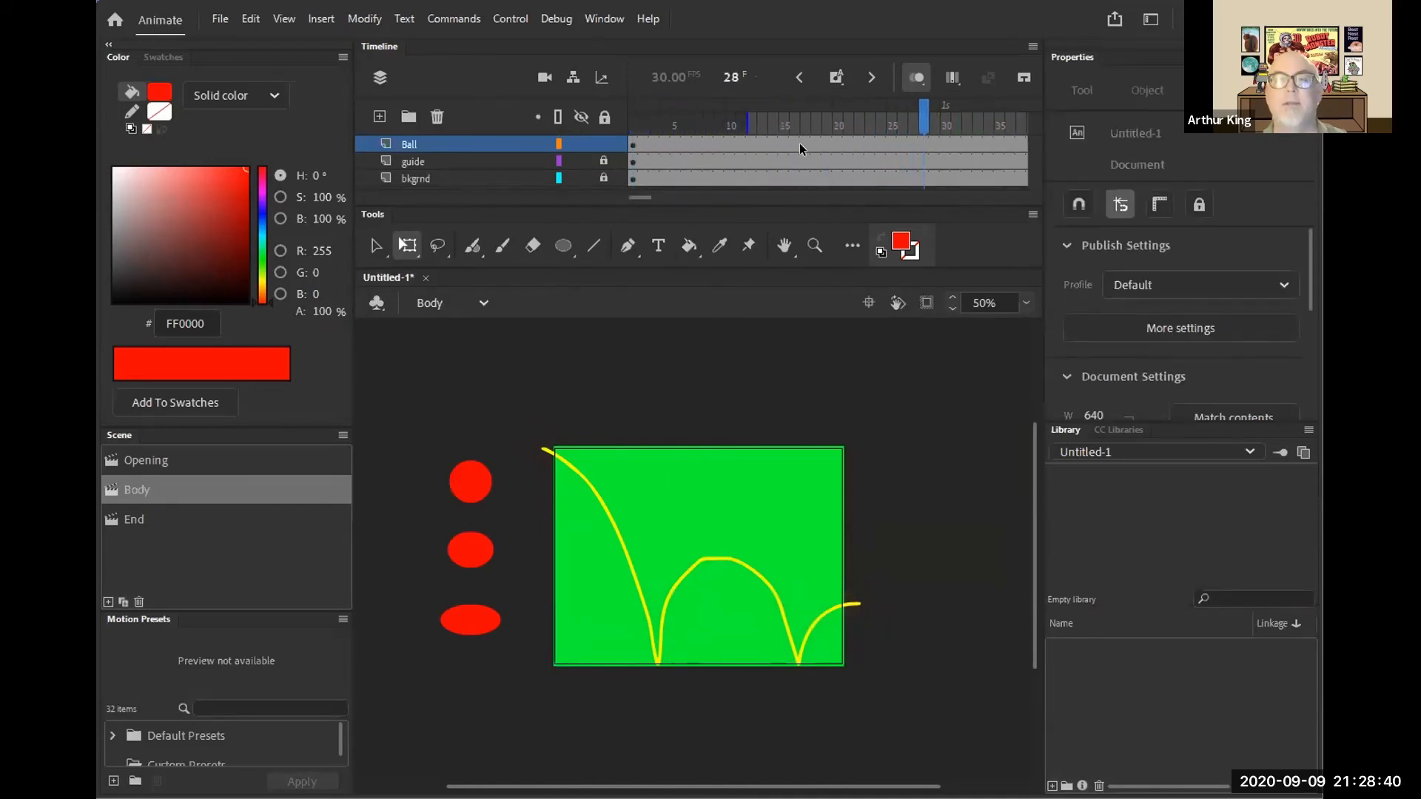
pyautogui.moveTo(925, 110); pyautogui.dragTo(830, 153)
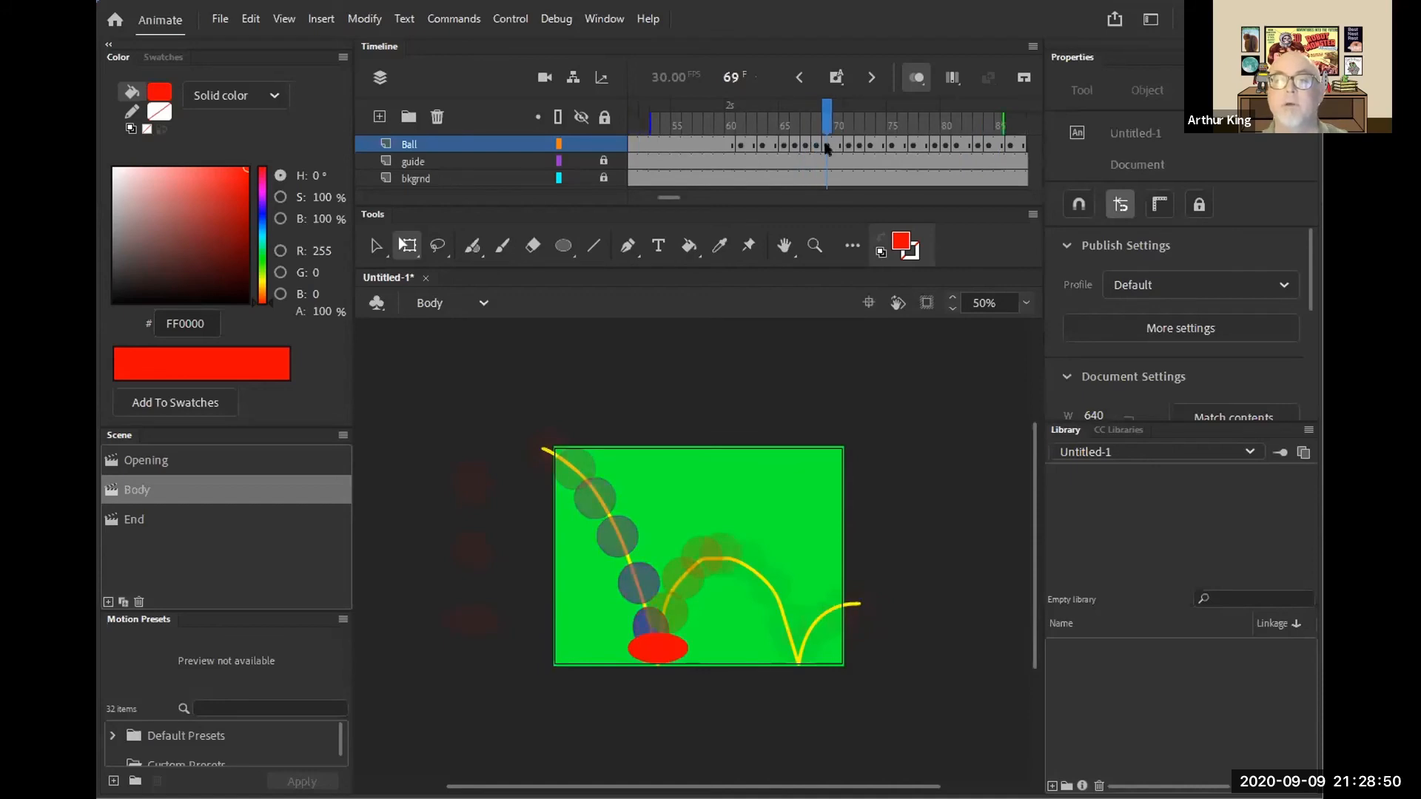
# - Insert one frame after keyframes 71 and 76 of the Ball layer to slow the rise and peak of the middle arc
pyautogui.click(828, 146)
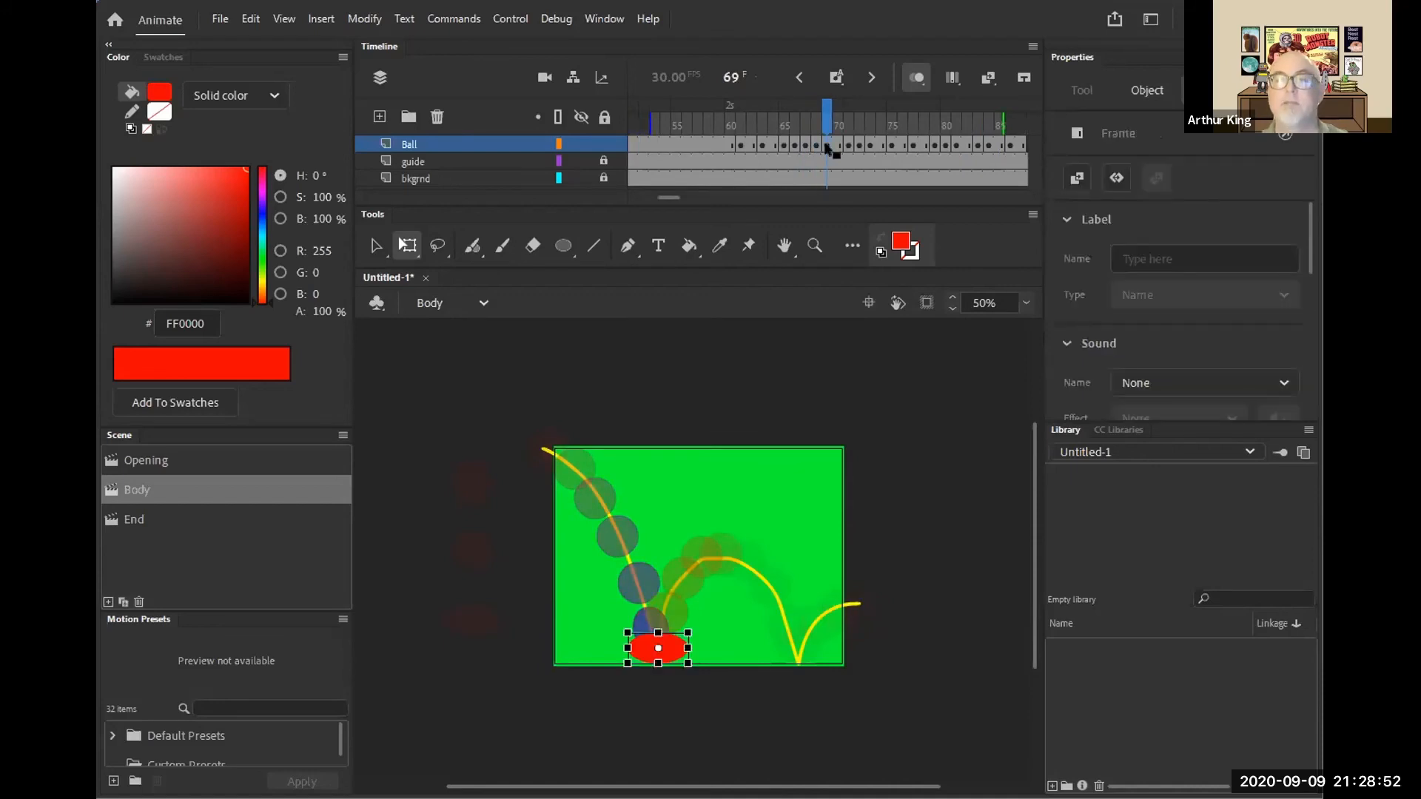
pyautogui.click(848, 145)
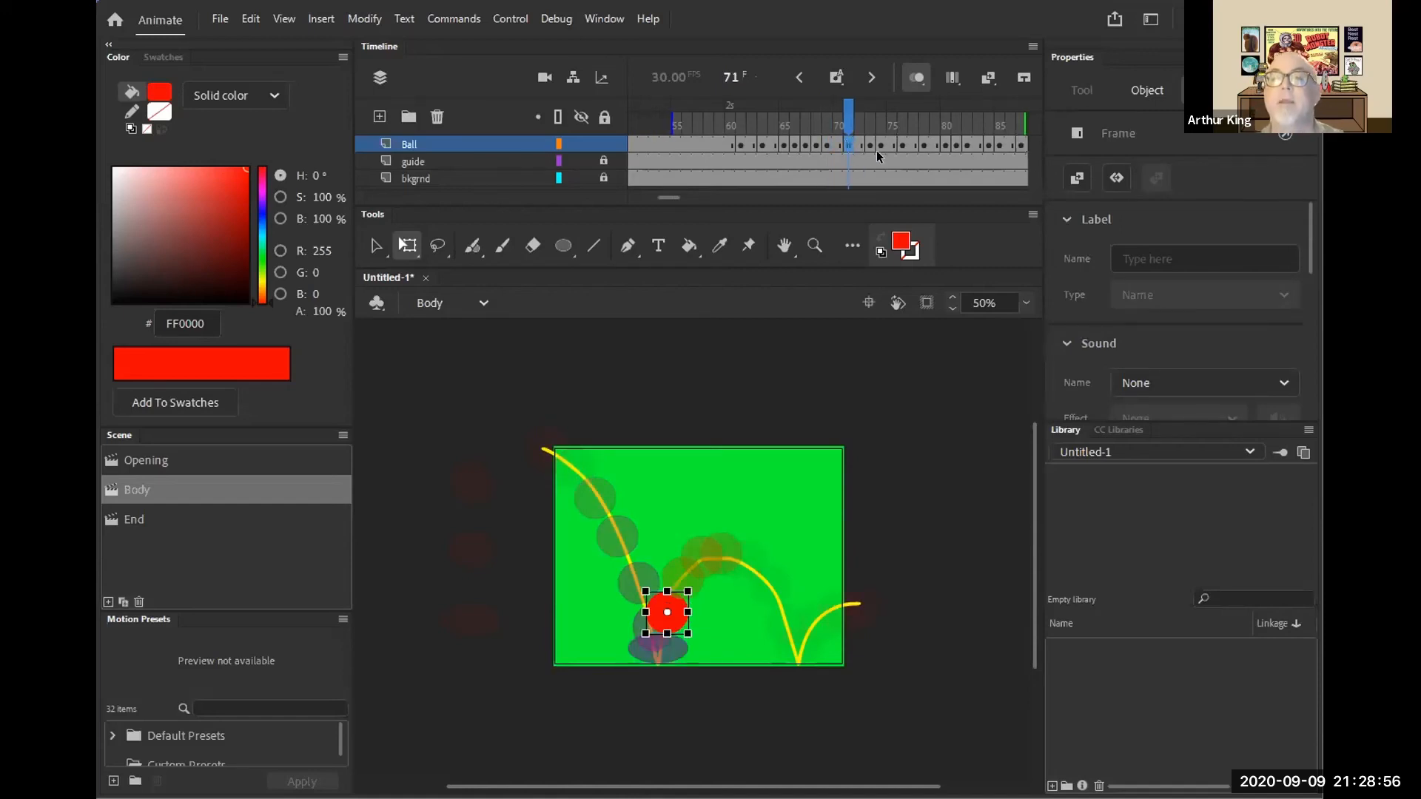
pyautogui.click(863, 144)
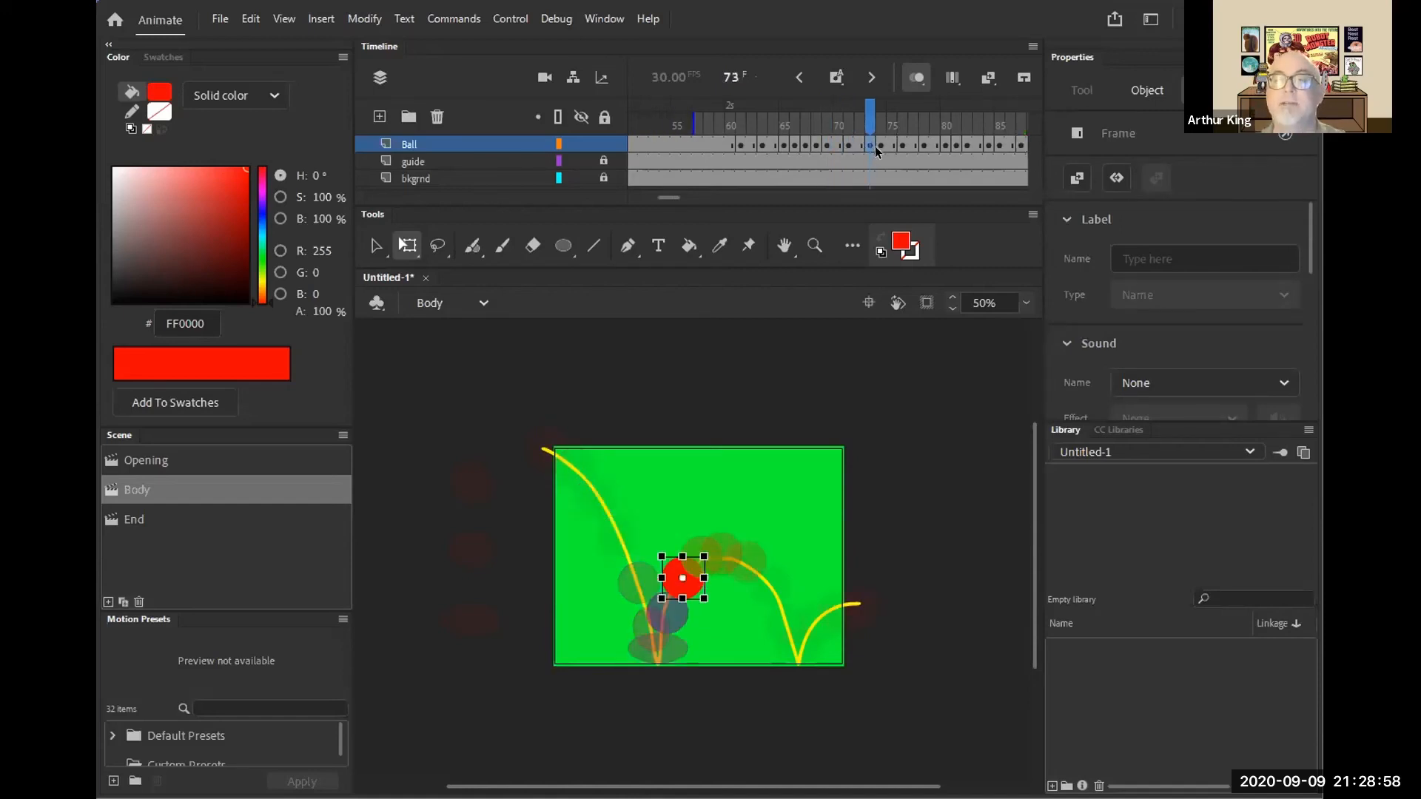
pyautogui.click(902, 145)
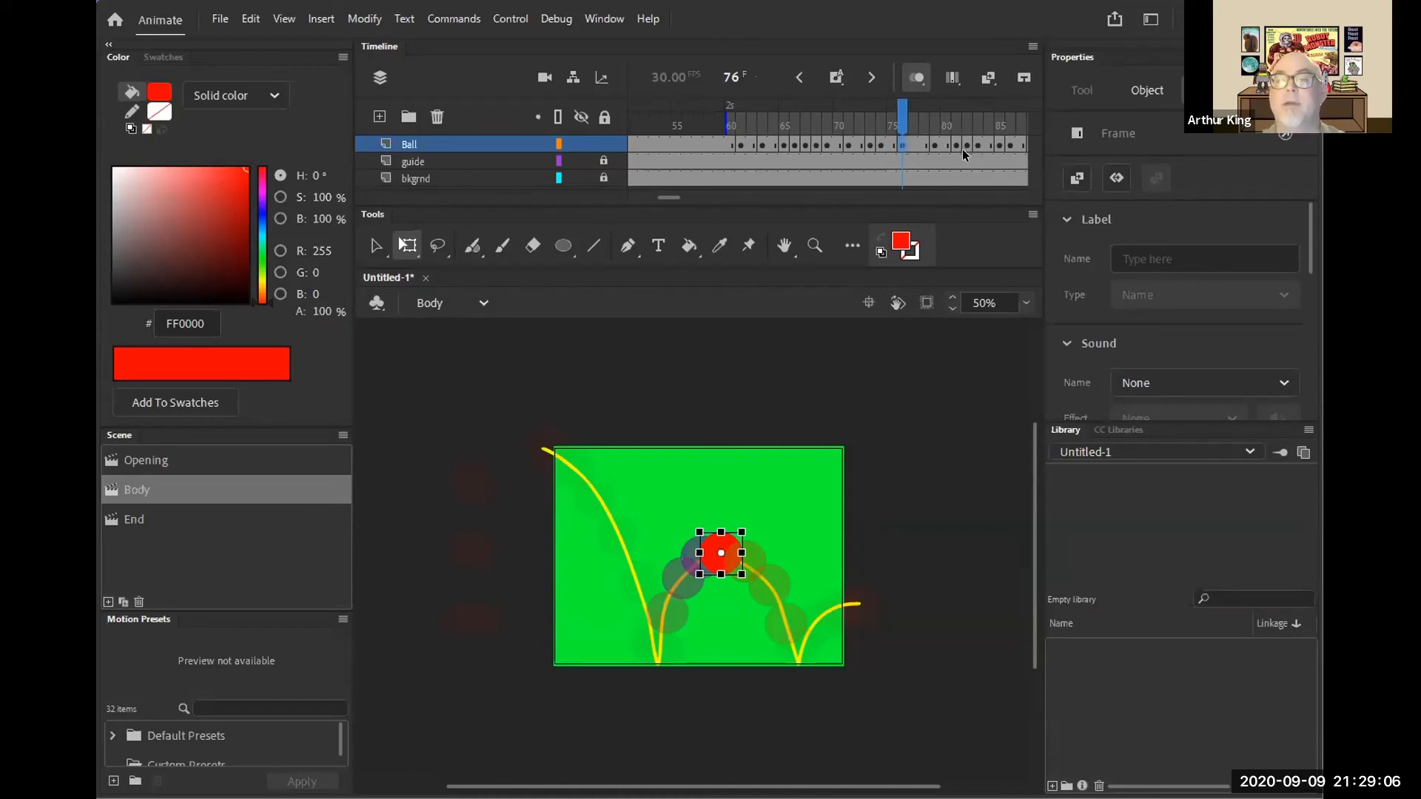
pyautogui.click(935, 139)
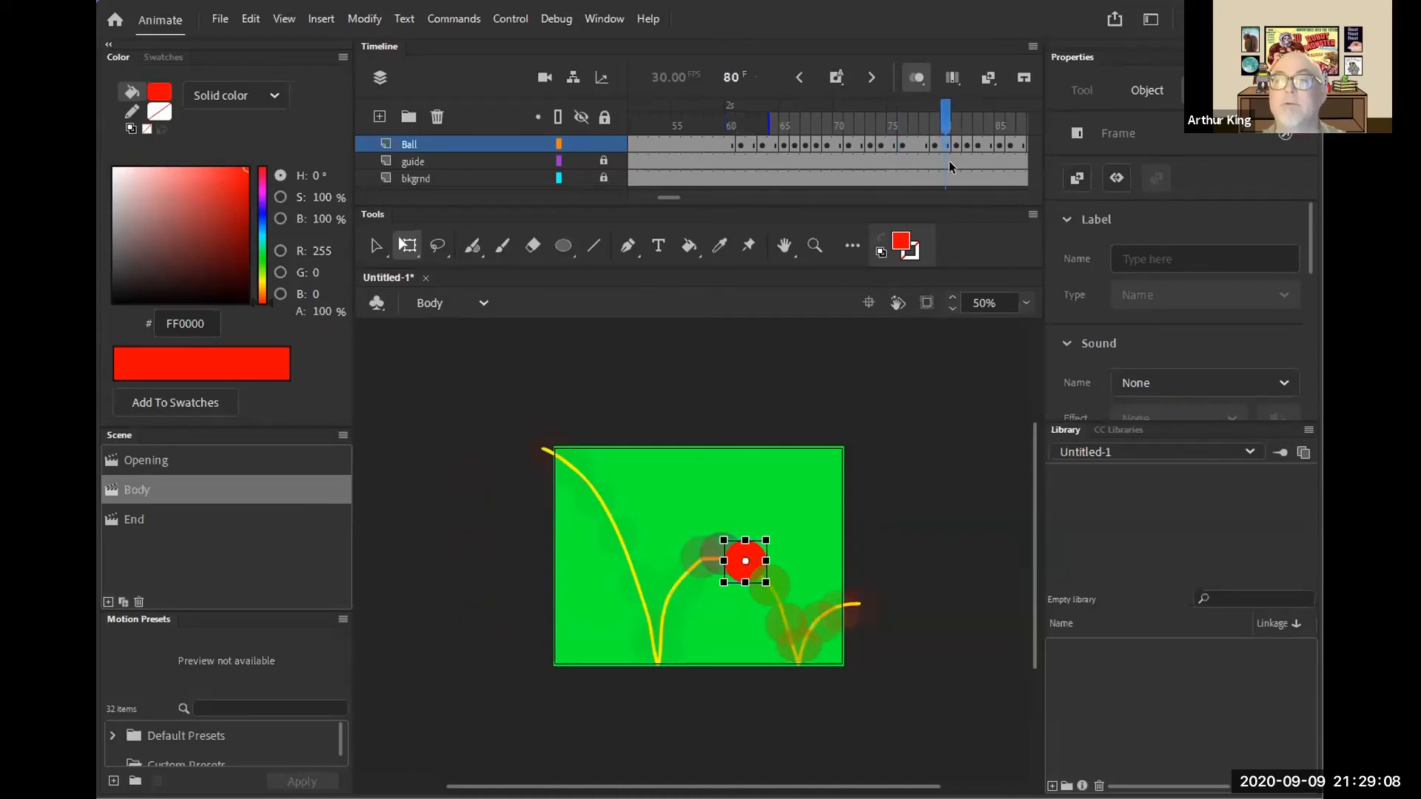
pyautogui.click(962, 150)
pyautogui.click(968, 144)
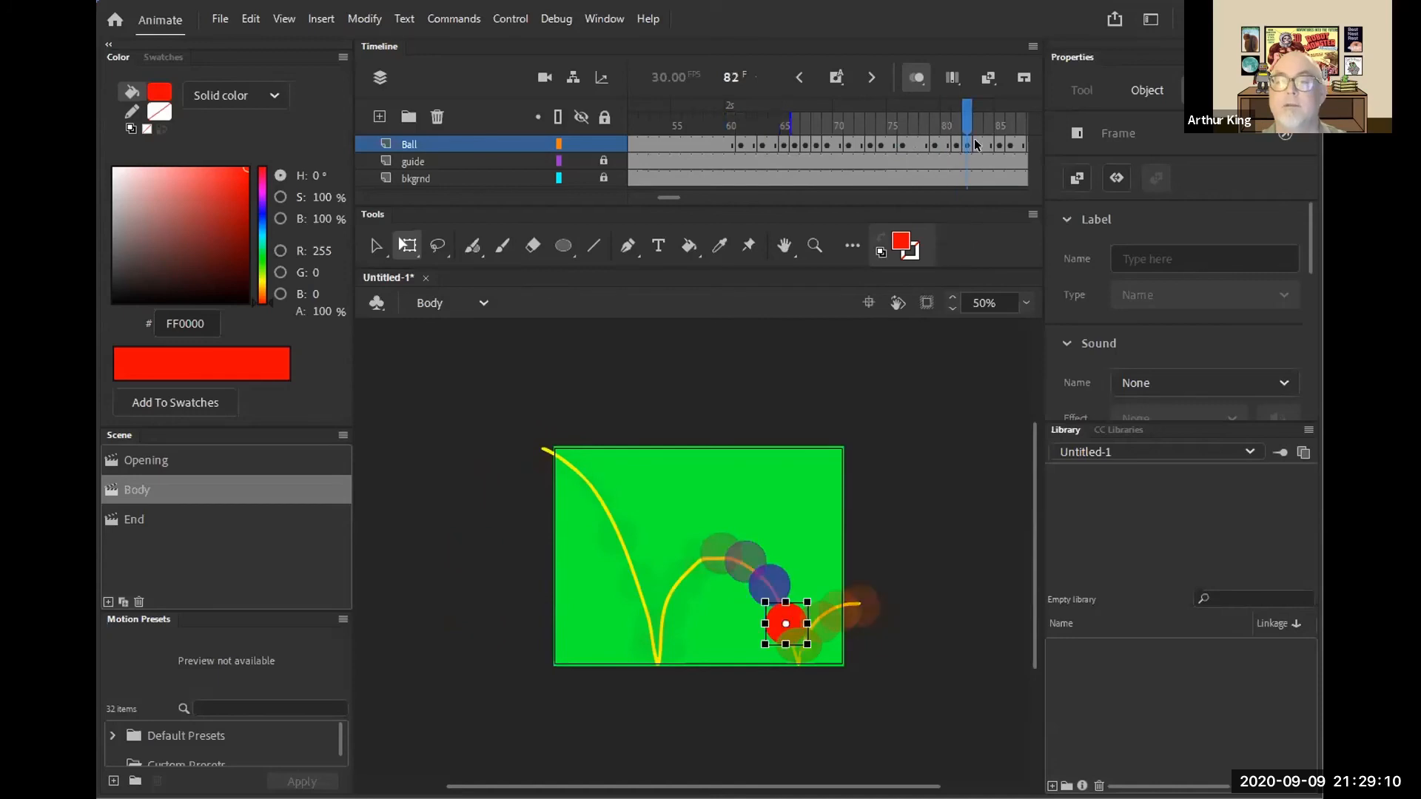
pyautogui.click(976, 144)
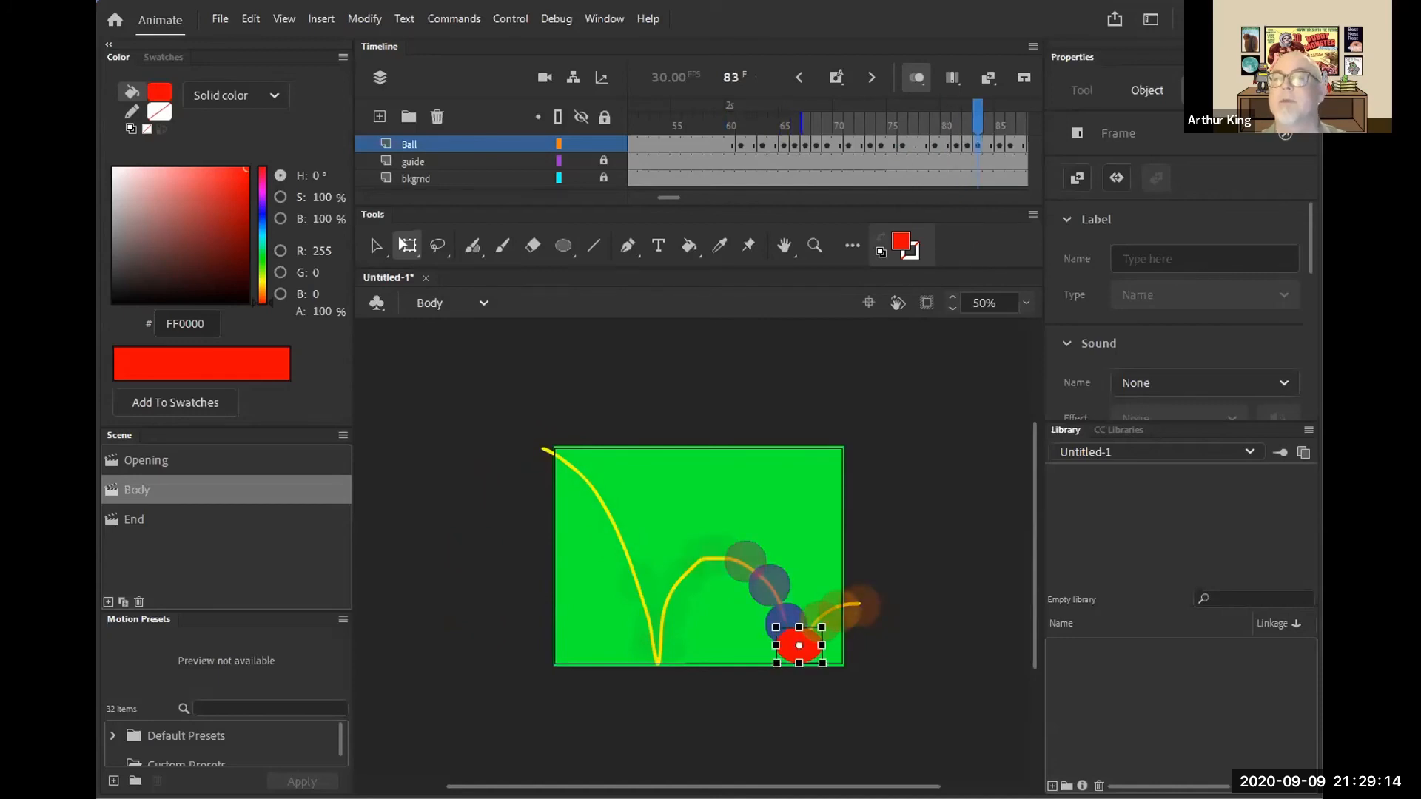
# - Play the test movie again and scrub the Body timeline to the end of the ball animation to check the retimed motion
pyautogui.hotkey('ctrl', 'Return')
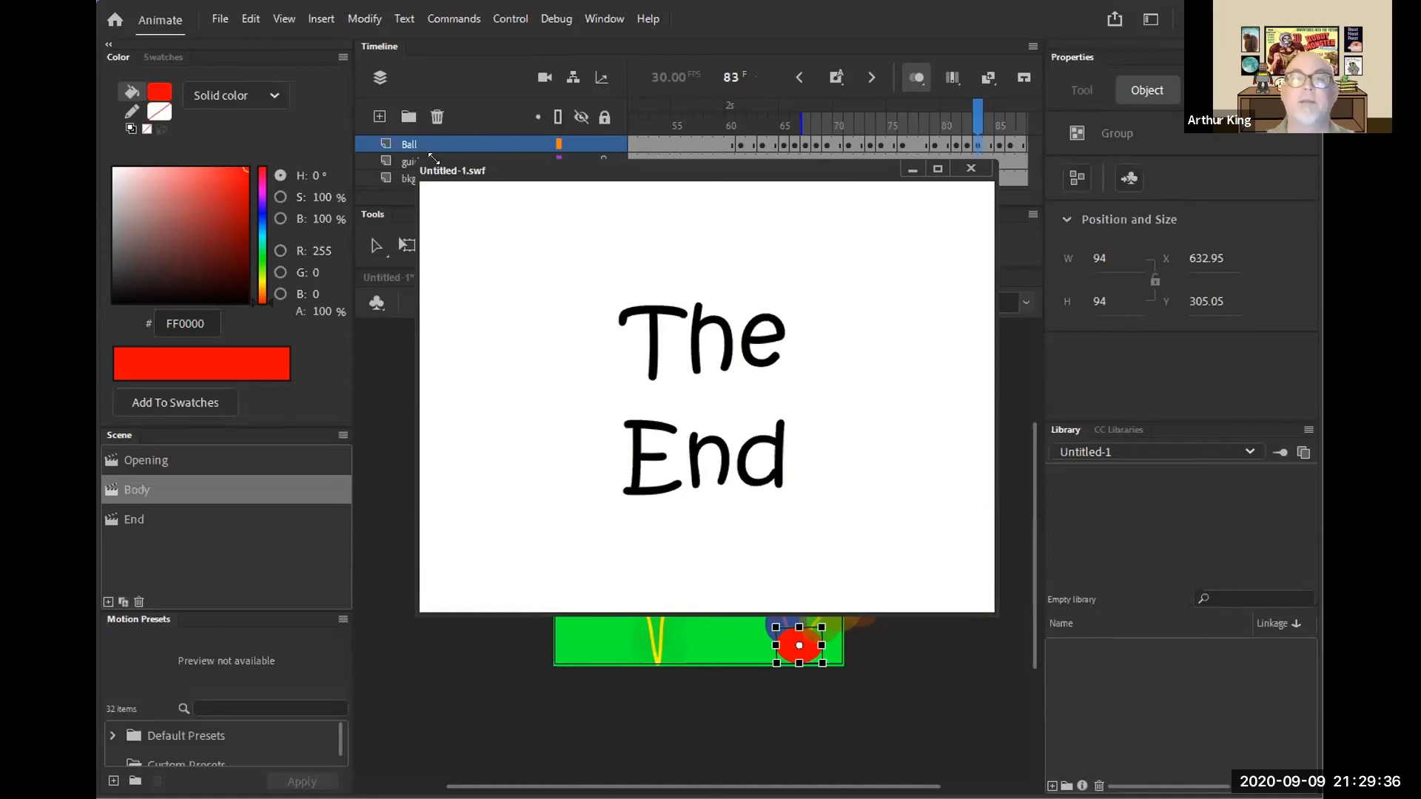
pyautogui.click(970, 169)
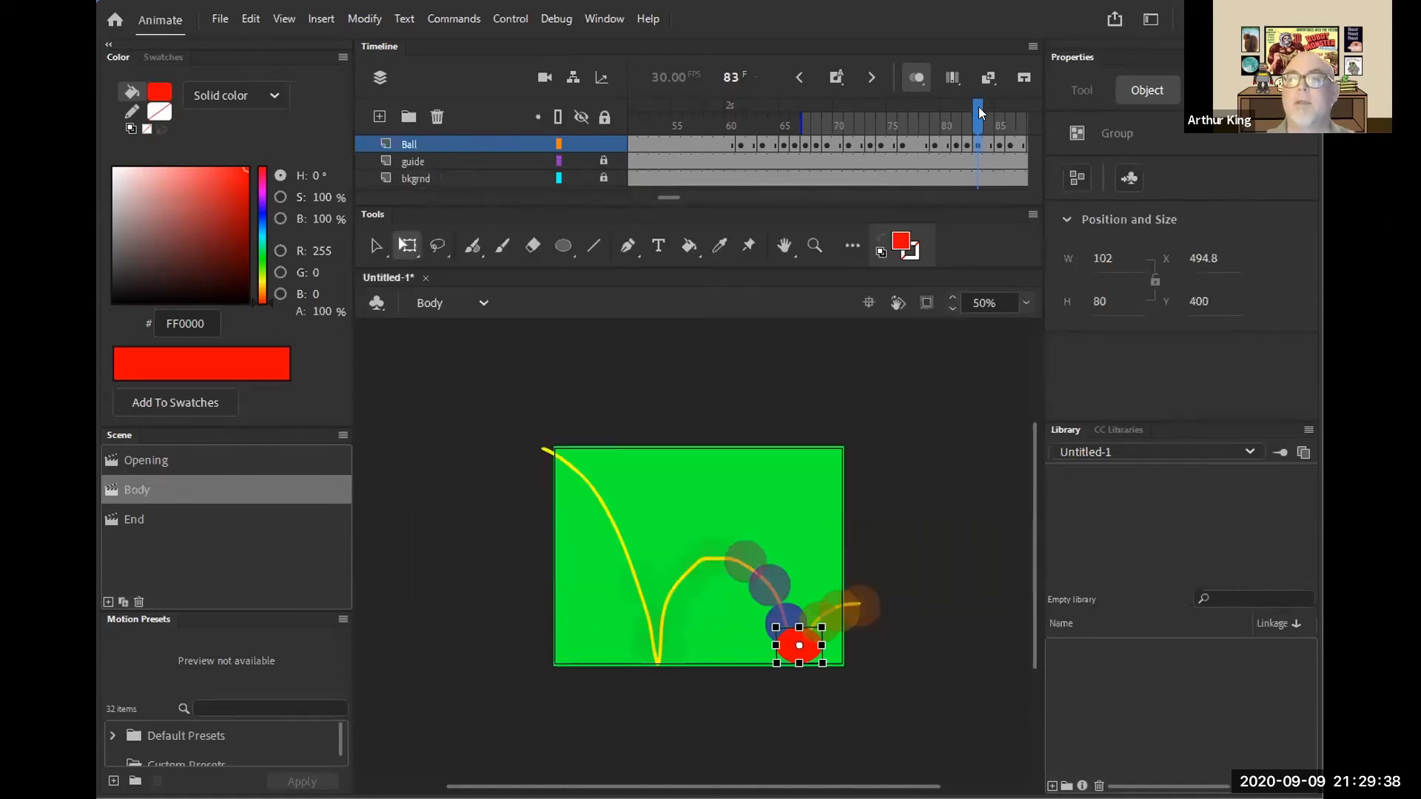
pyautogui.moveTo(943, 103); pyautogui.dragTo(663, 118)
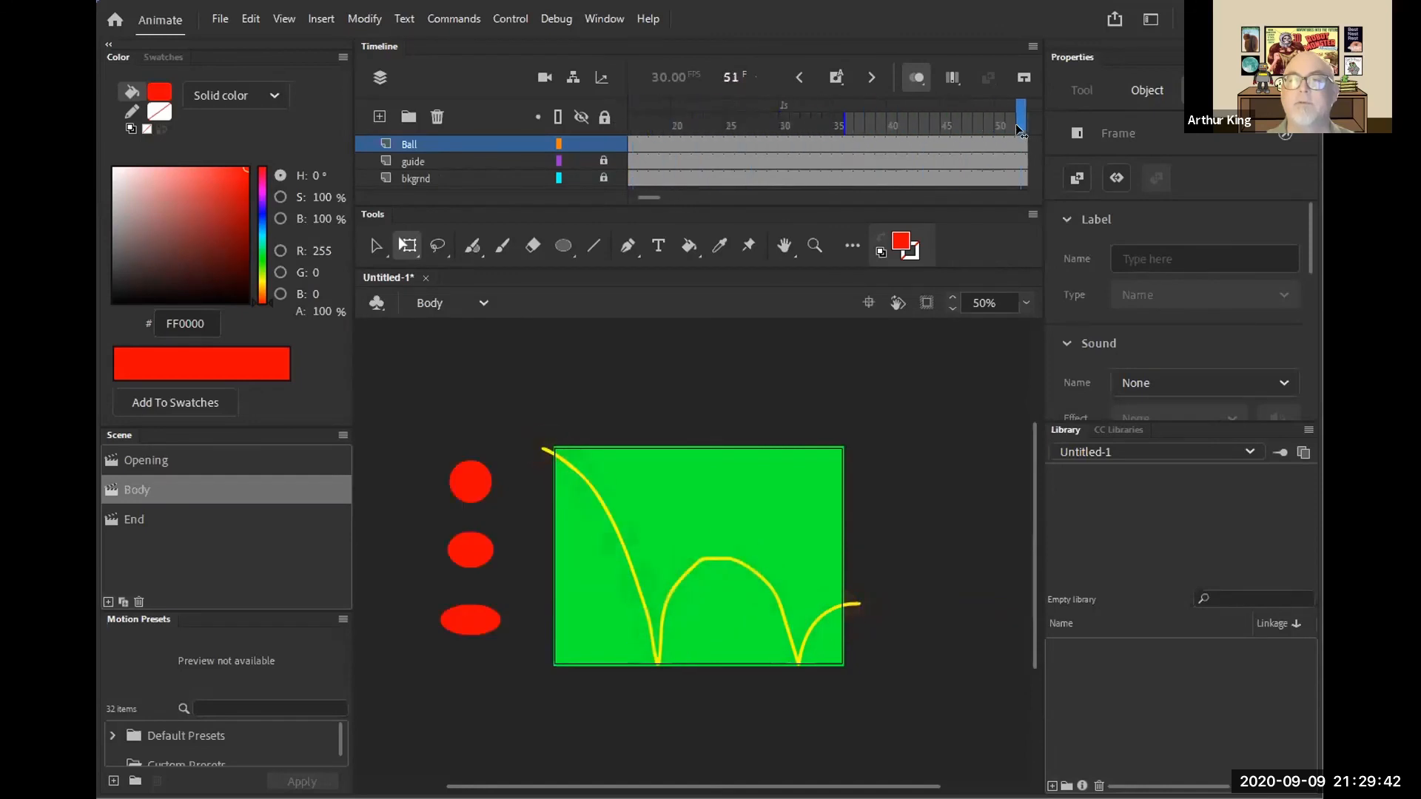
pyautogui.moveTo(1165, 153); pyautogui.dragTo(1010, 191)
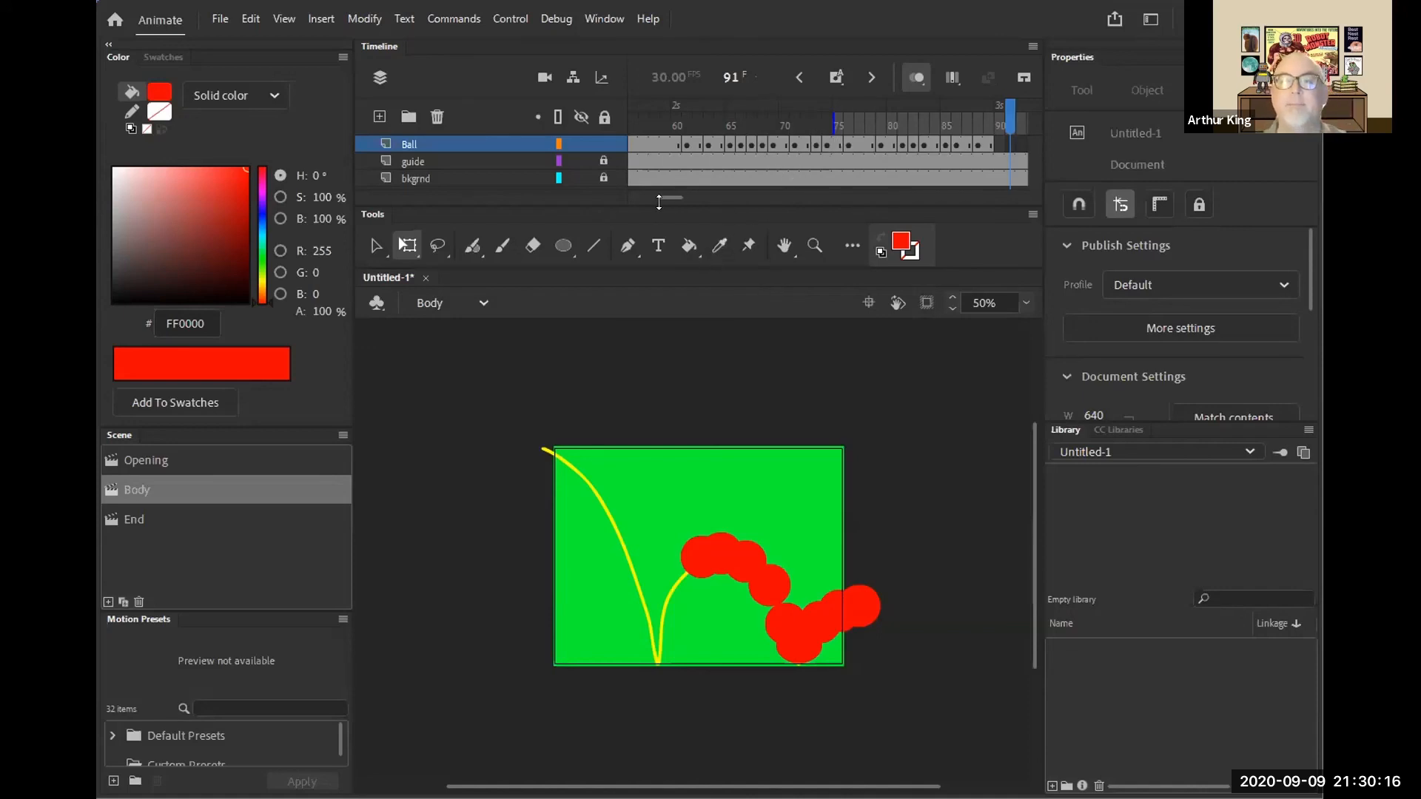
# - Move the playhead to frame 90, just past the last Ball frame, and turn off onion skinning
pyautogui.moveTo(676, 195)
pyautogui.mouseDown()
pyautogui.moveTo(704, 192)
pyautogui.moveTo(680, 201)
pyautogui.mouseUp()
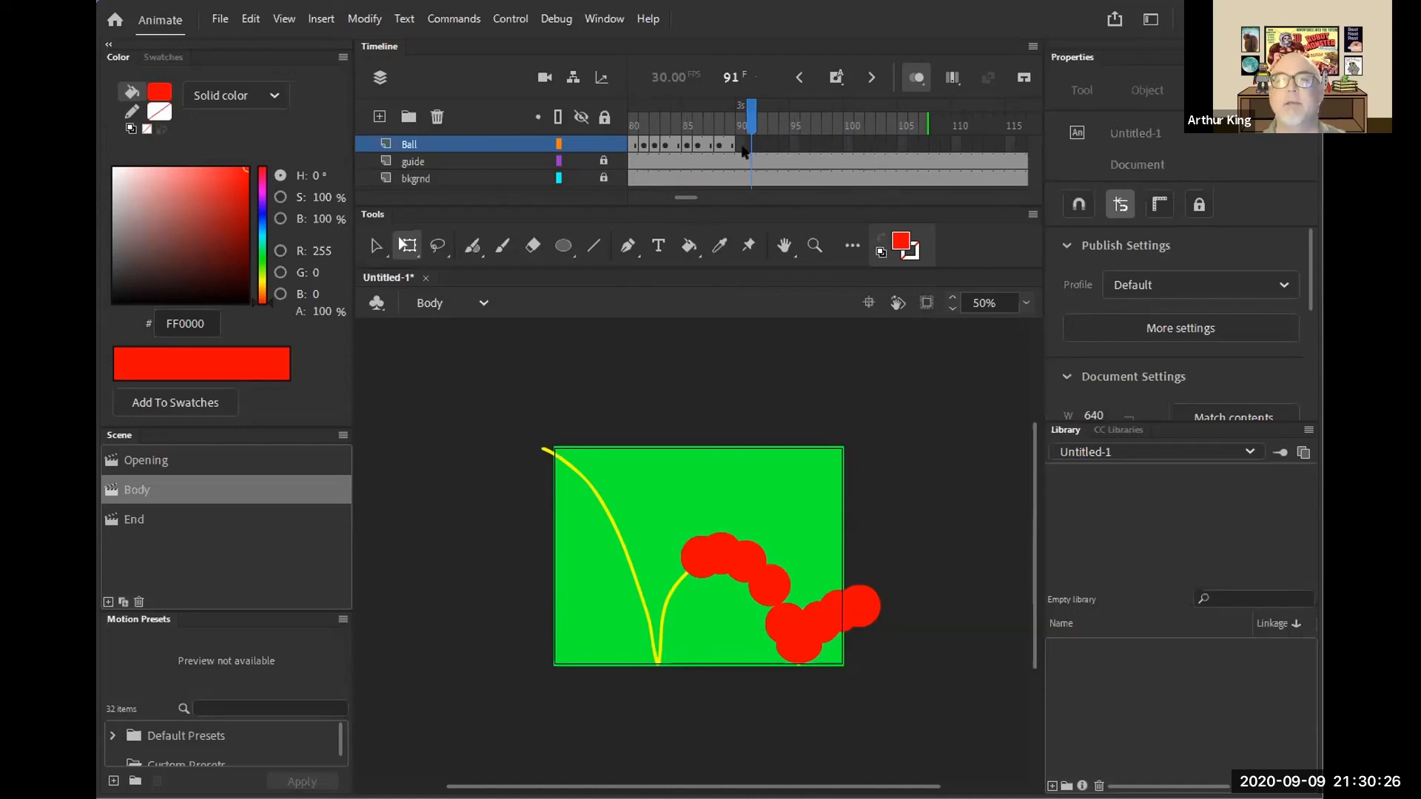
pyautogui.moveTo(749, 109)
pyautogui.mouseDown()
pyautogui.moveTo(713, 105)
pyautogui.moveTo(736, 111)
pyautogui.mouseUp()
pyautogui.click(916, 77)
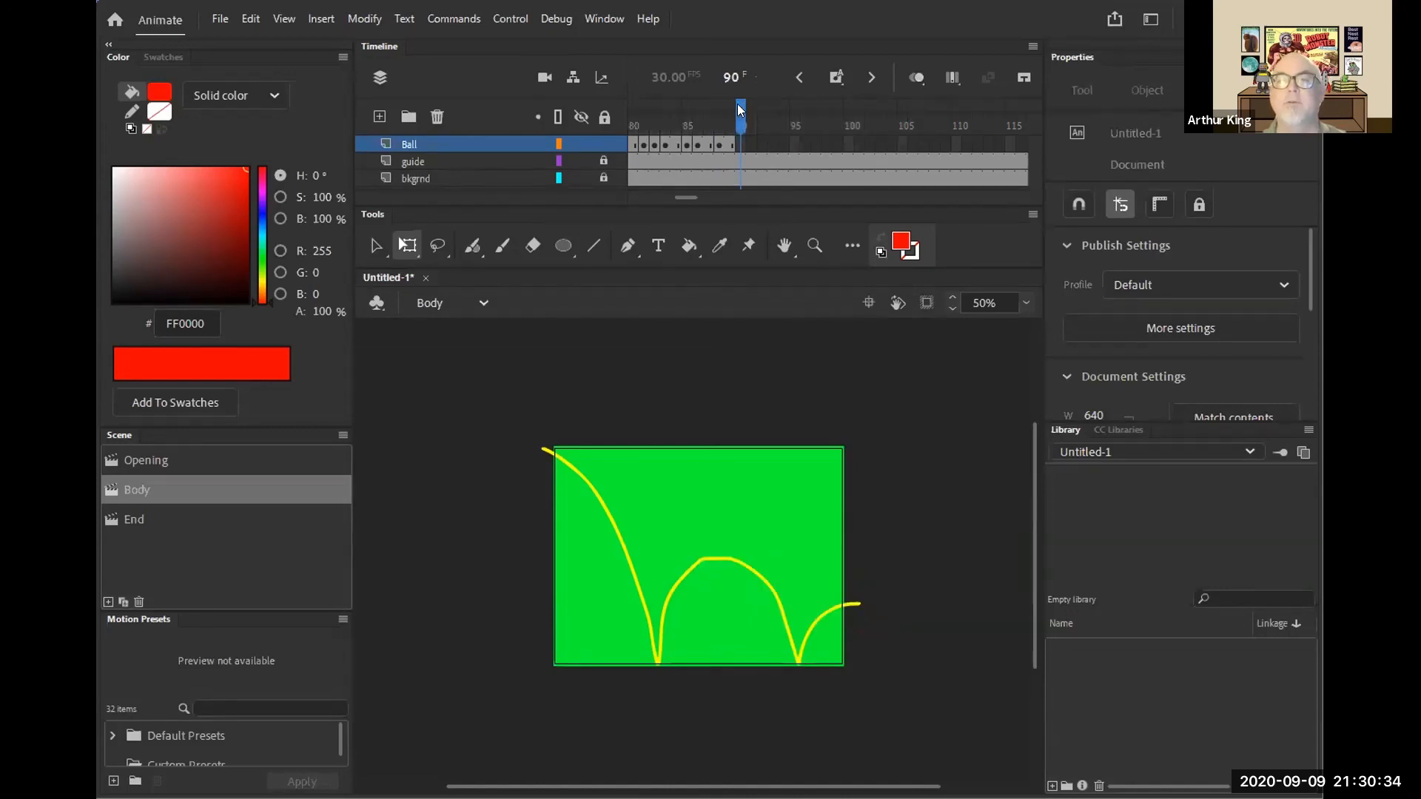
# - Insert a blank keyframe at frame 90 of the Ball layer
pyautogui.moveTo(737, 104); pyautogui.dragTo(677, 193)
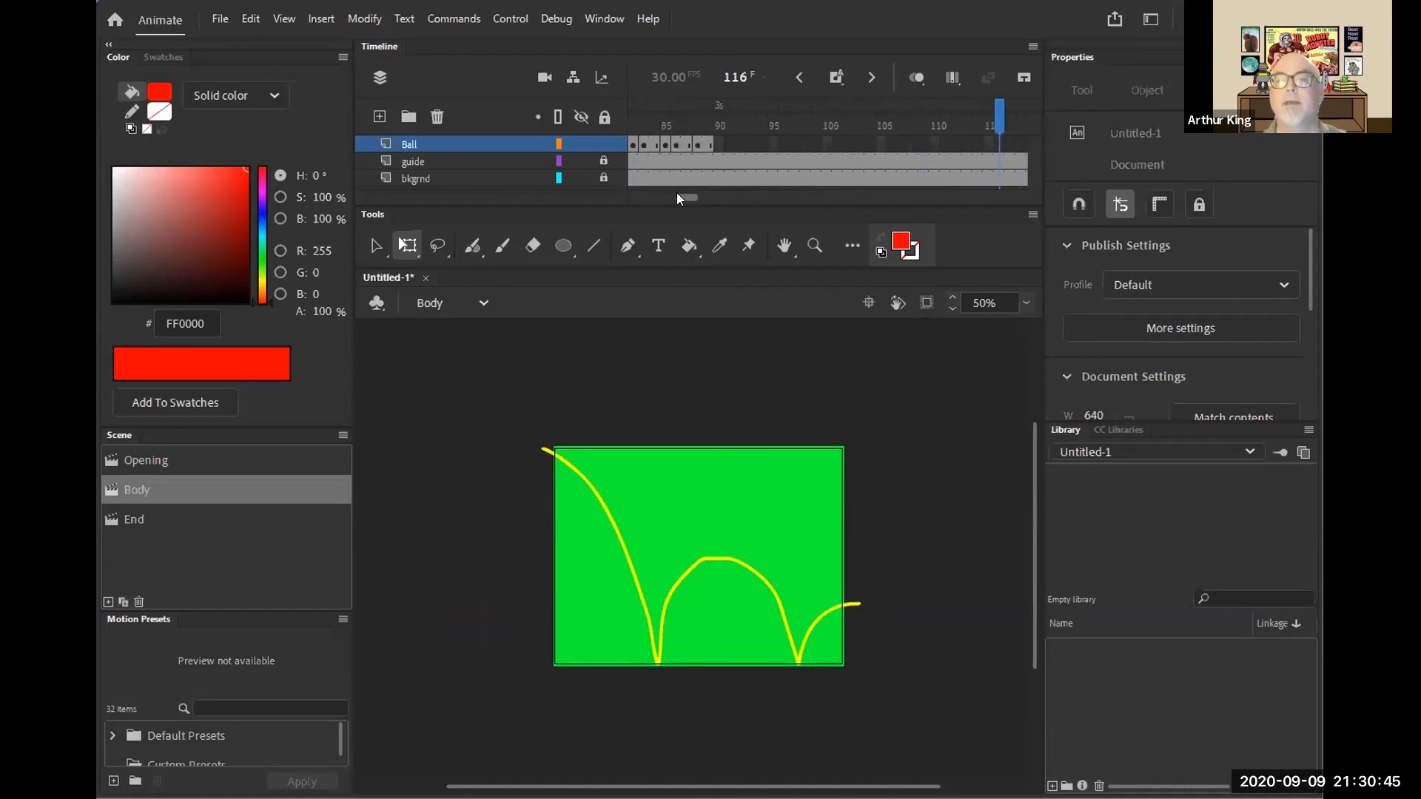
pyautogui.click(721, 145)
pyautogui.rightClick(720, 145)
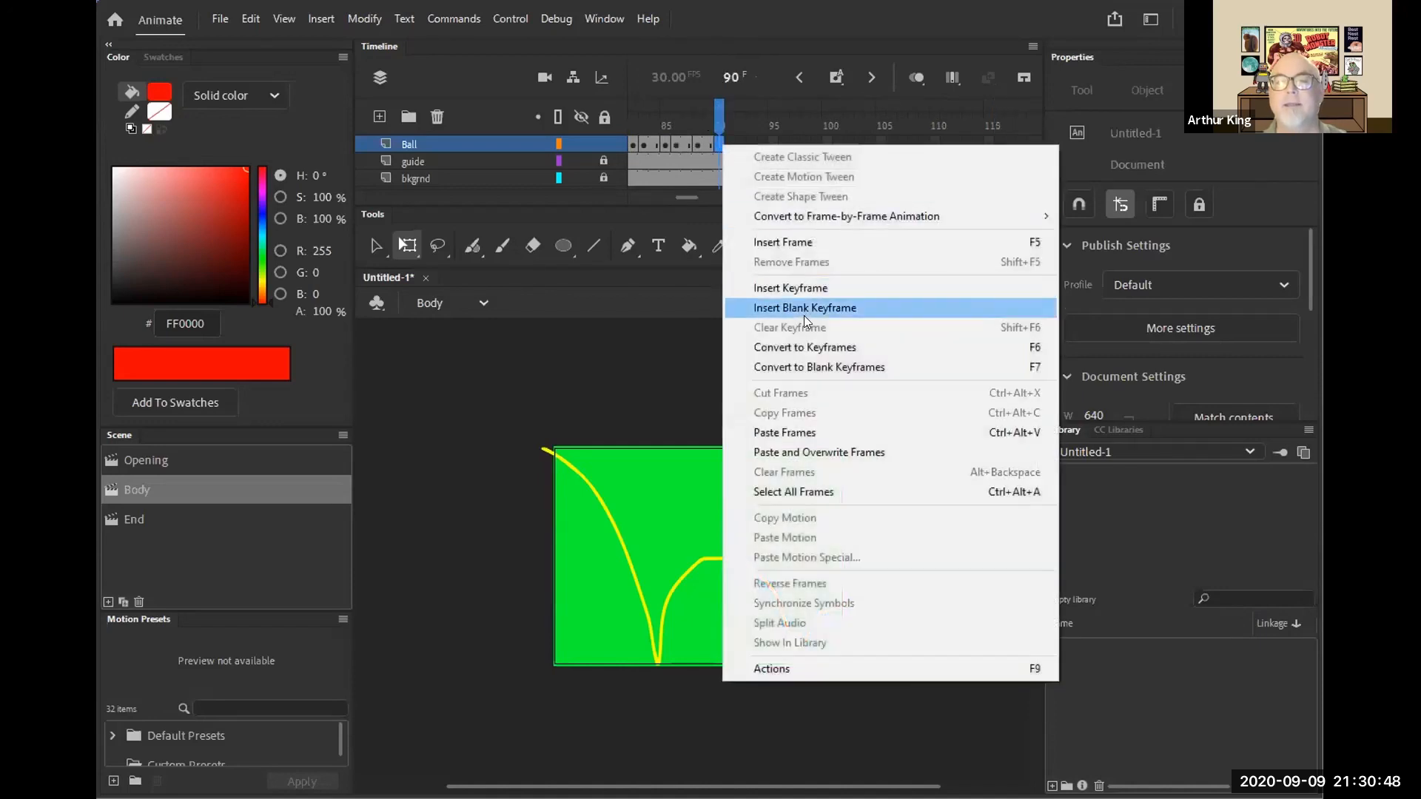
pyautogui.click(805, 307)
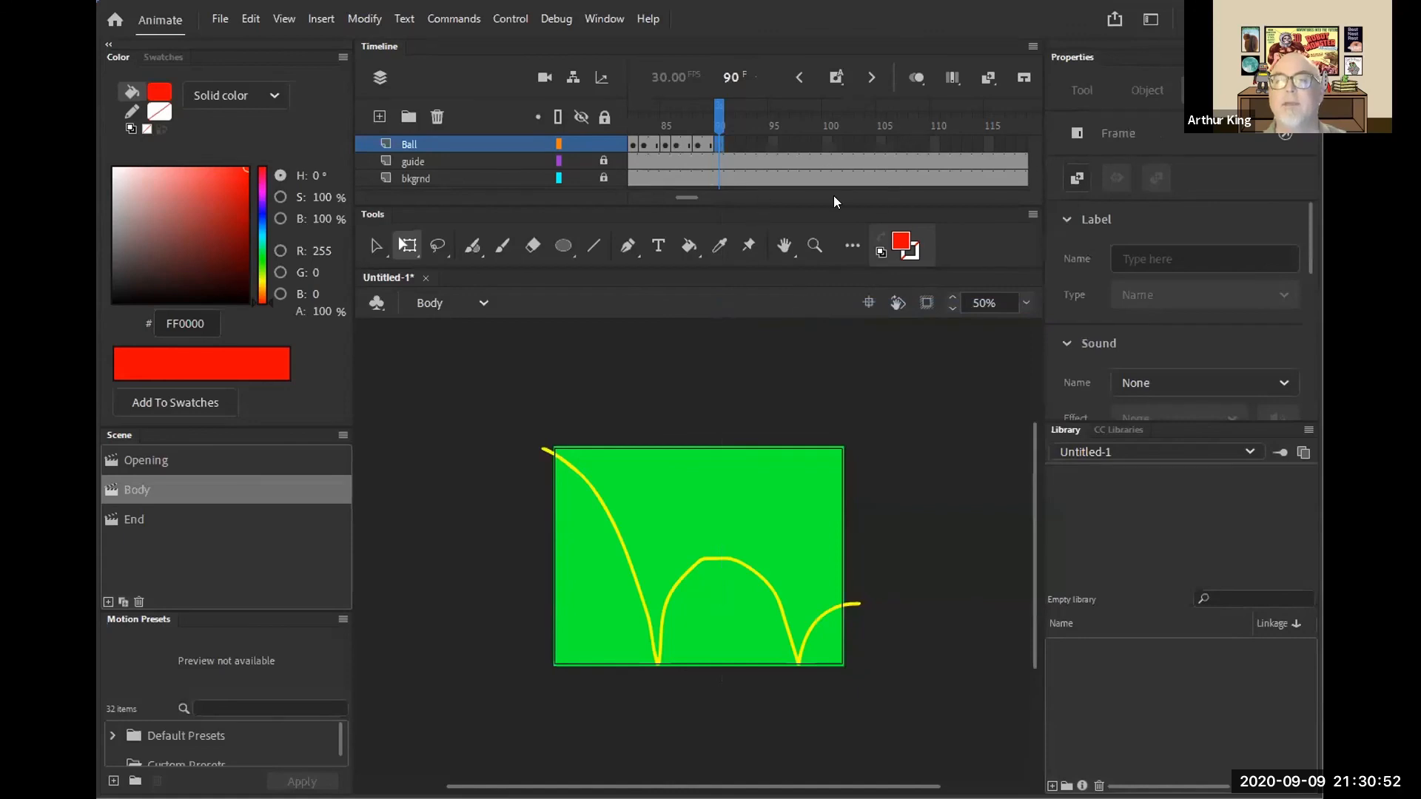
# - Extend the empty span of the Ball layer to frame 120
pyautogui.moveTo(689, 195); pyautogui.dragTo(700, 195)
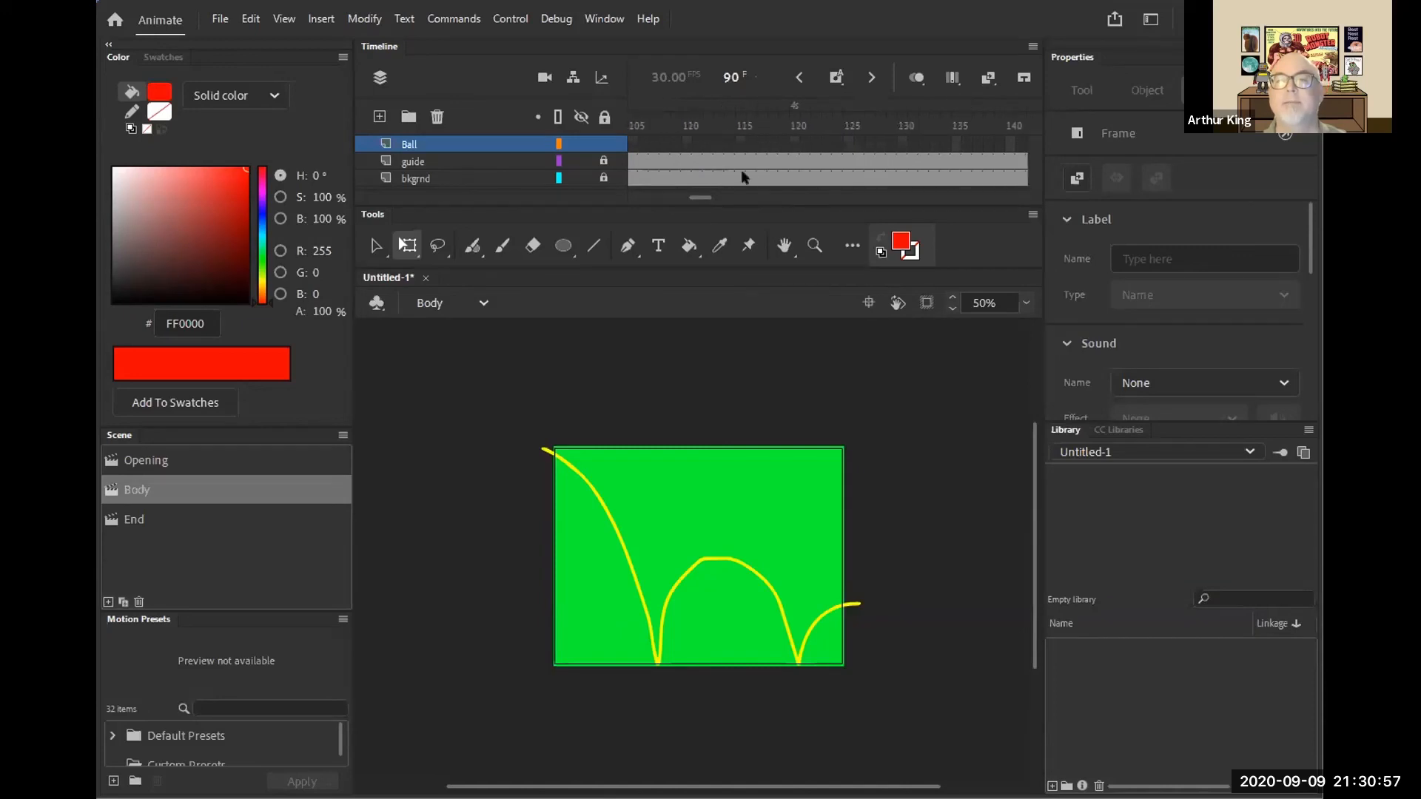
pyautogui.click(794, 143)
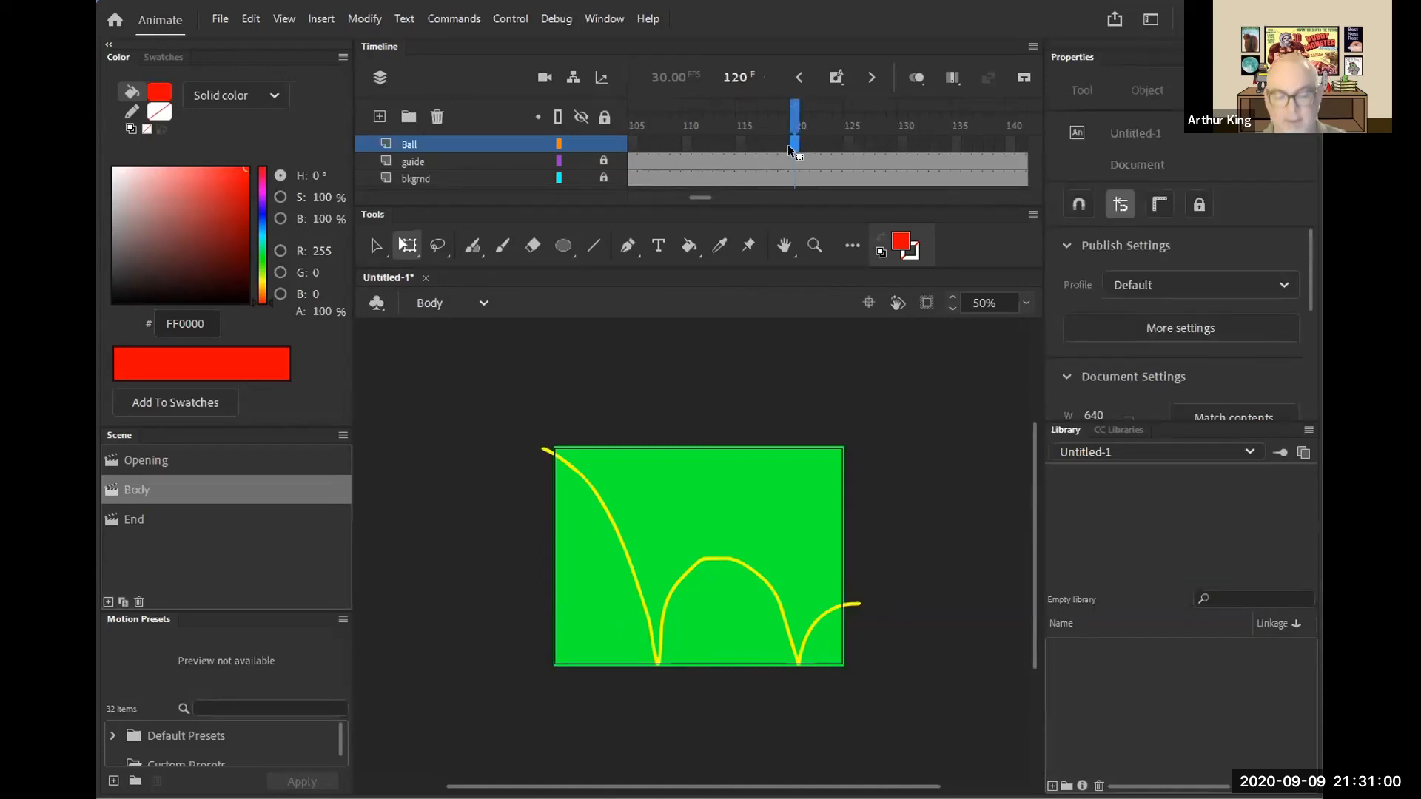
pyautogui.press('F5')
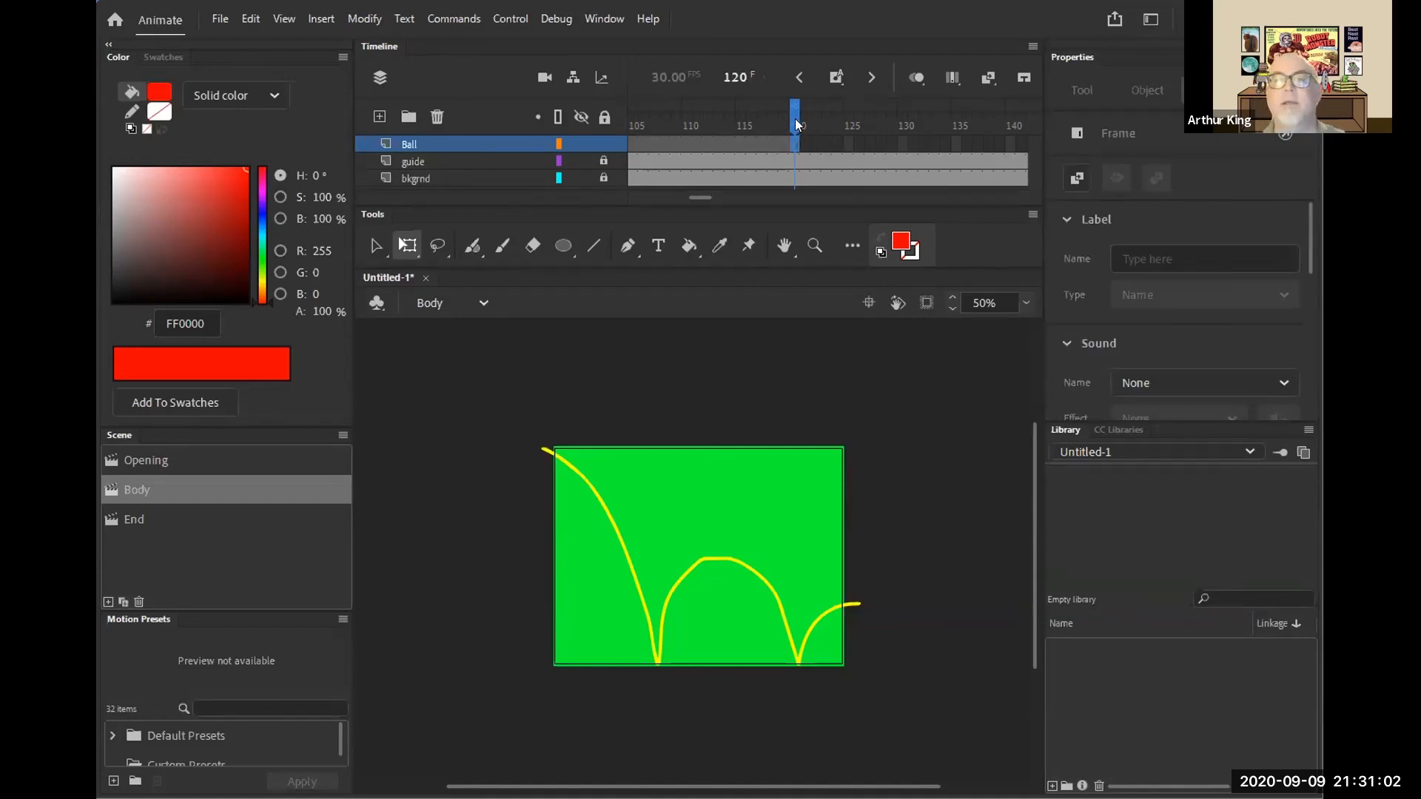
# - Move the playhead to frame 121 and narrow the timeline's layer column to show more frames
pyautogui.moveTo(796, 124); pyautogui.dragTo(913, 124)
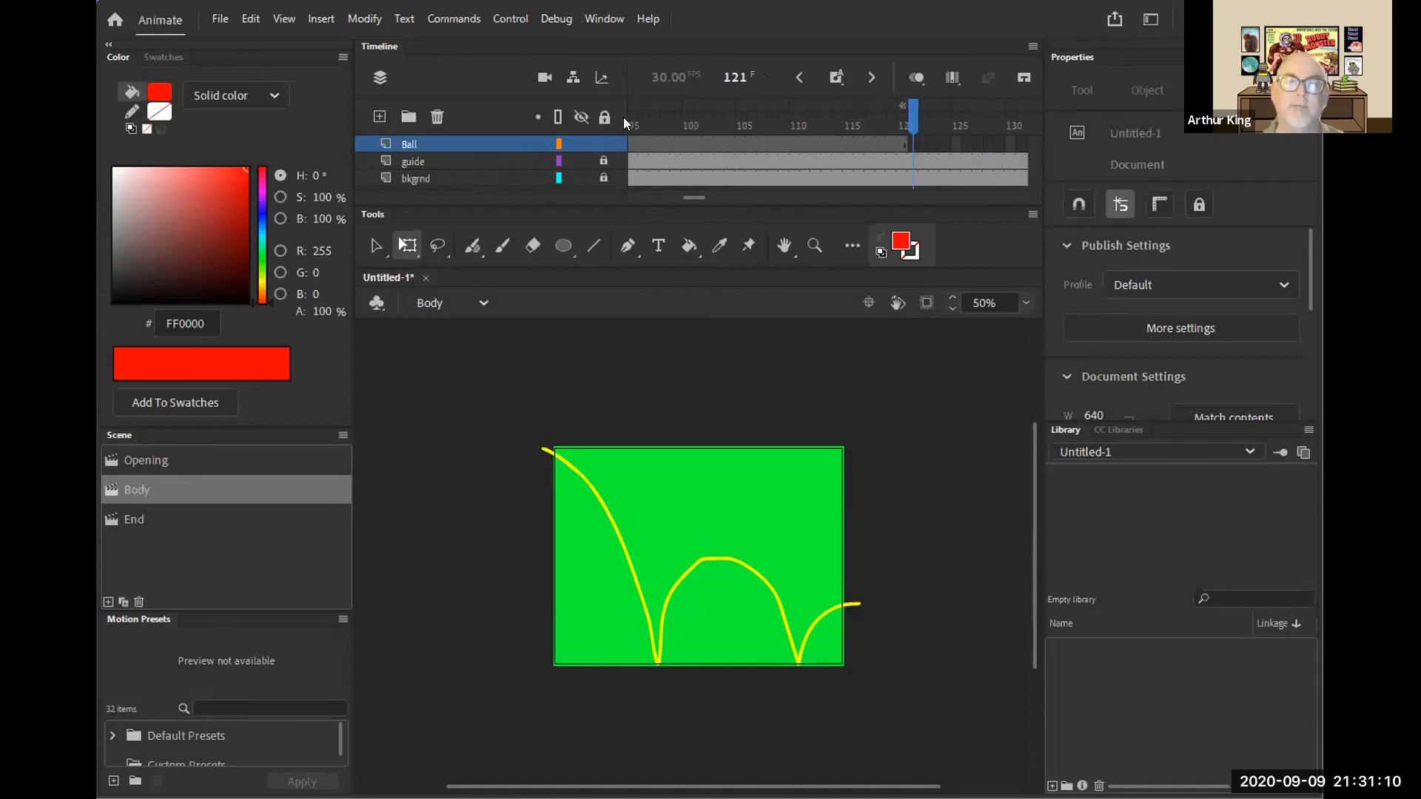
pyautogui.moveTo(623, 99); pyautogui.dragTo(577, 101)
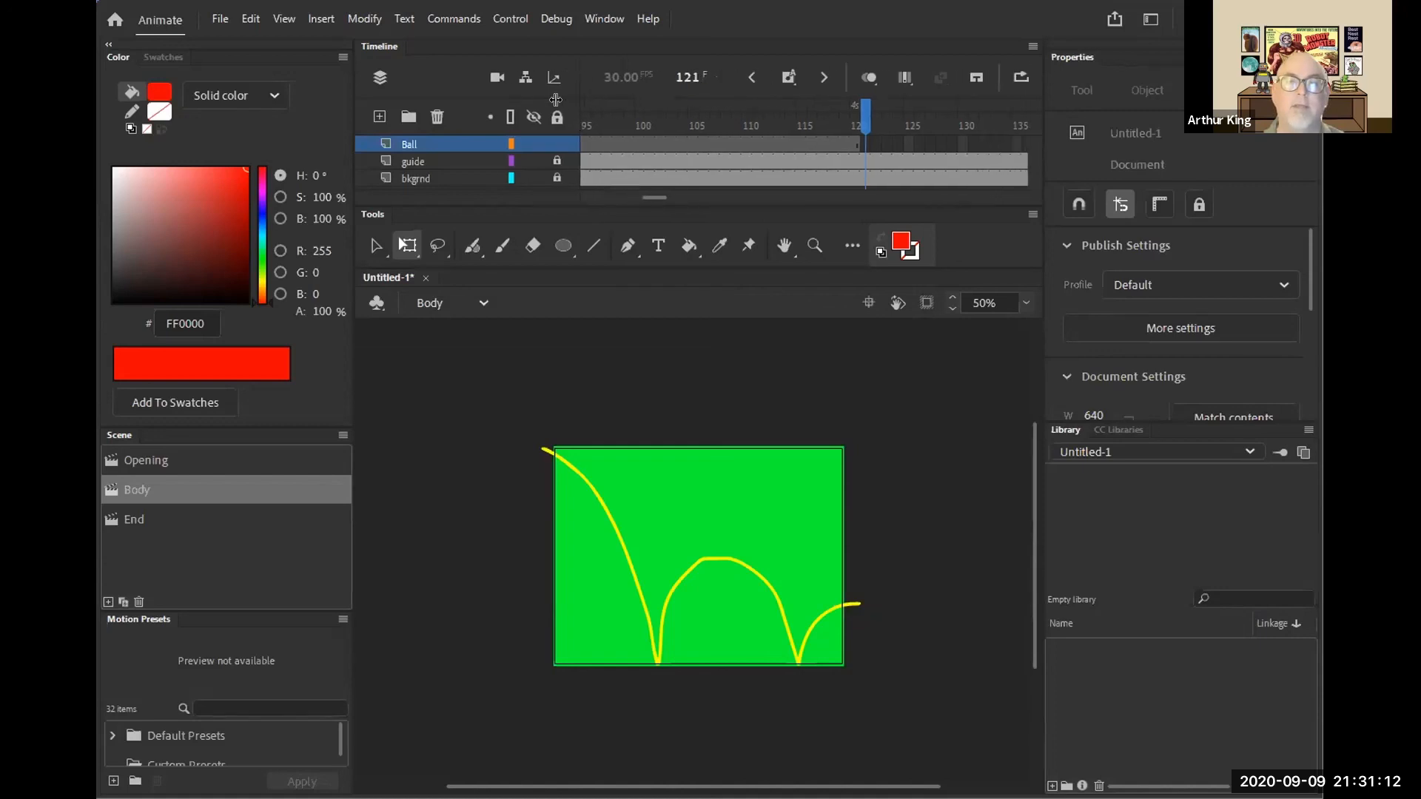